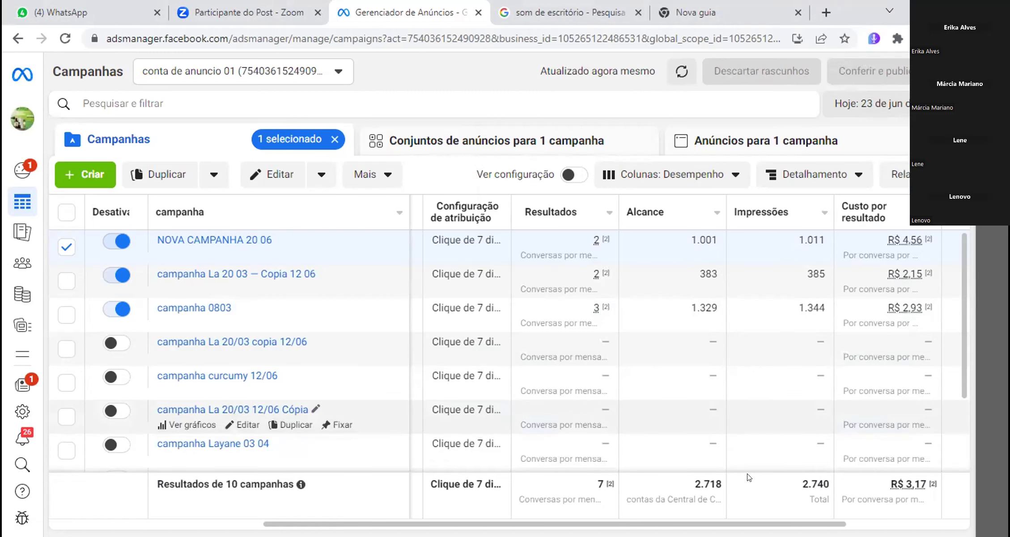
Show the ad sets of NOVA CAMPANHA 20 06 and compare their results, reach, impressions and cost per result.
scroll(602, 358, "right", 2)
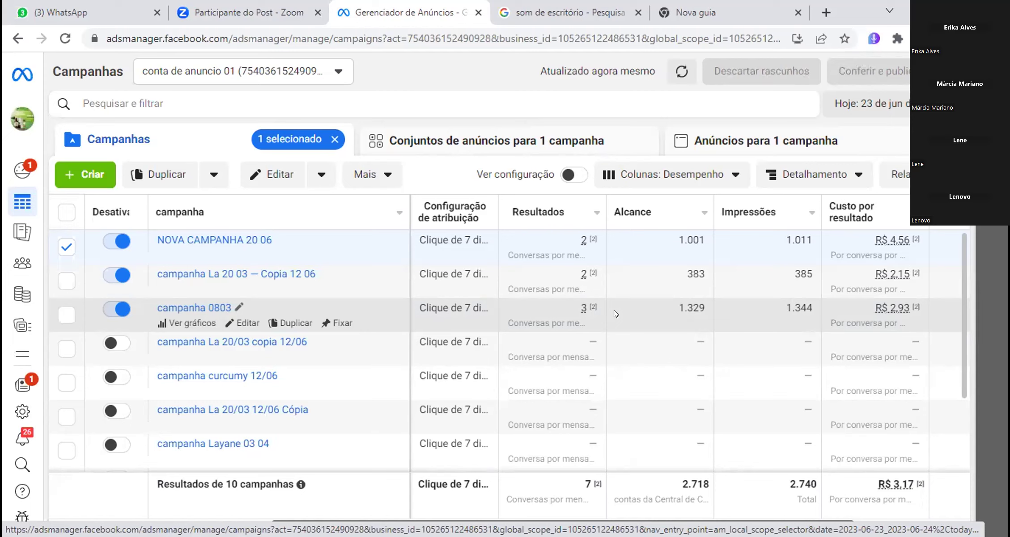
mouse_move(258, 253)
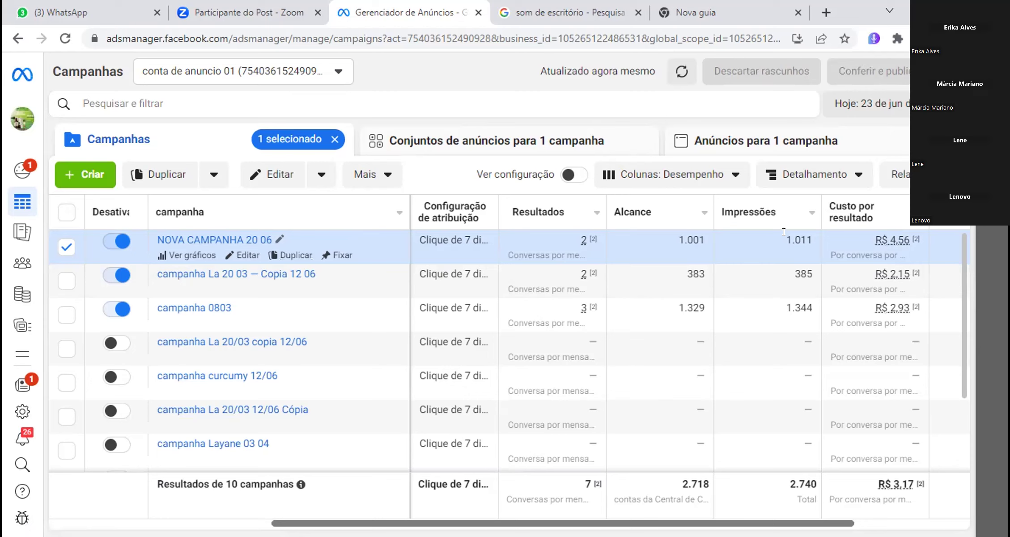
left_click(543, 137)
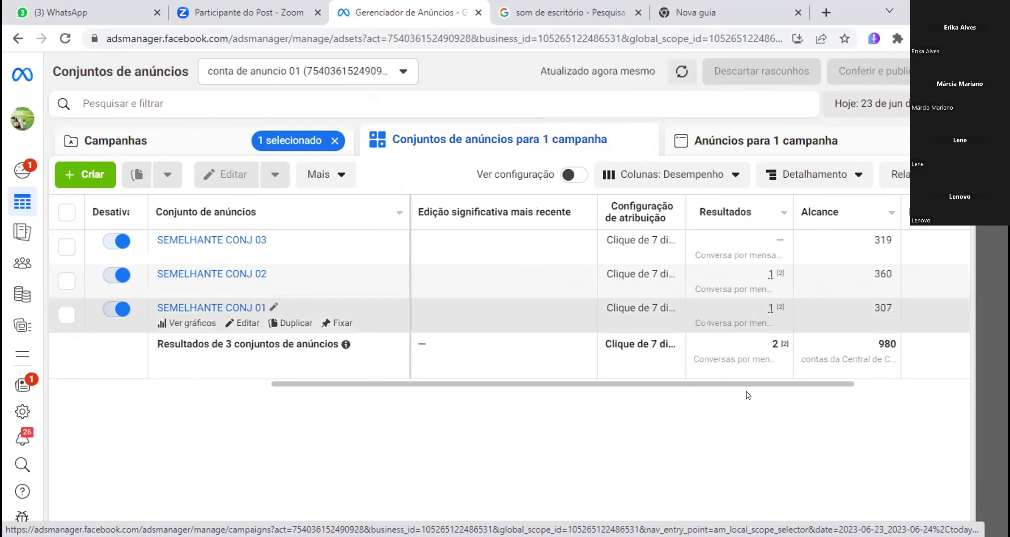
scroll(742, 384, "left", 1)
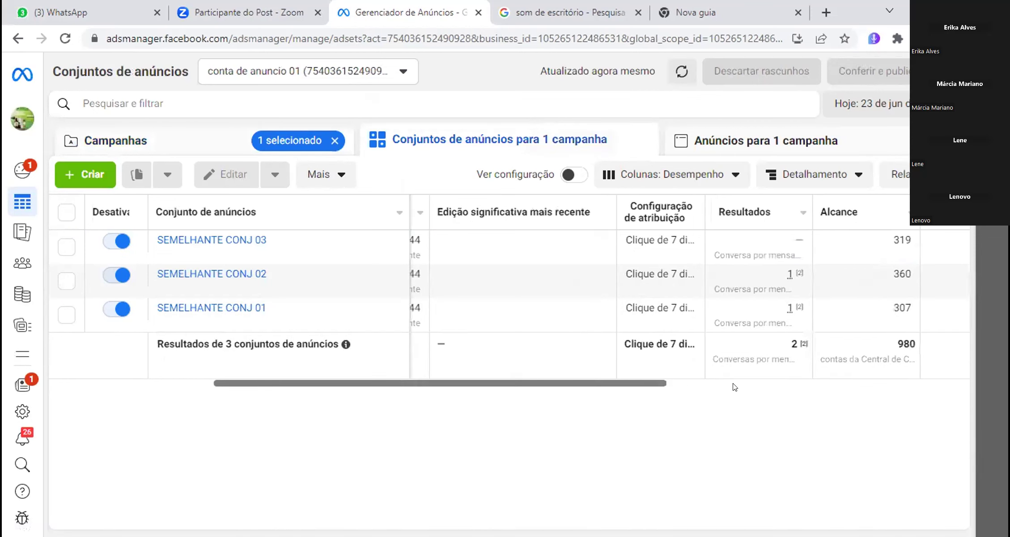
scroll(746, 385, "right", 5)
scroll(840, 385, "right", 5)
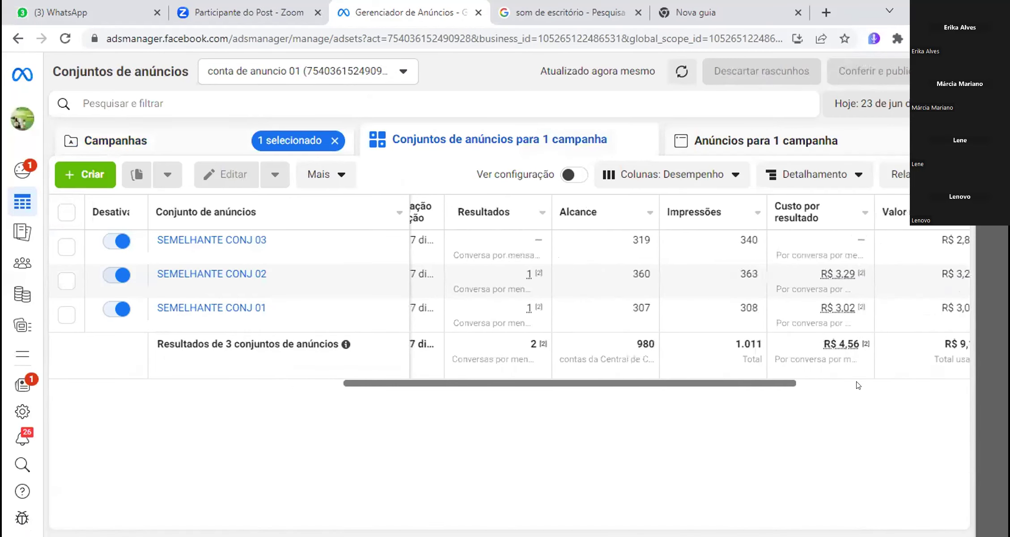
left_click_drag(780, 383, 762, 389)
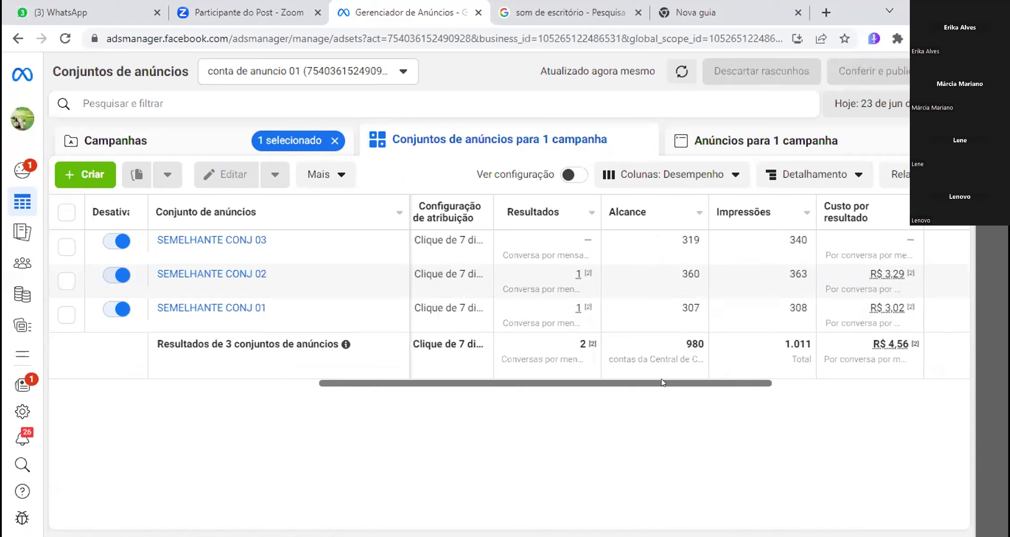
Set the reporting period for the ad sets to Máximo.
left_click(836, 103)
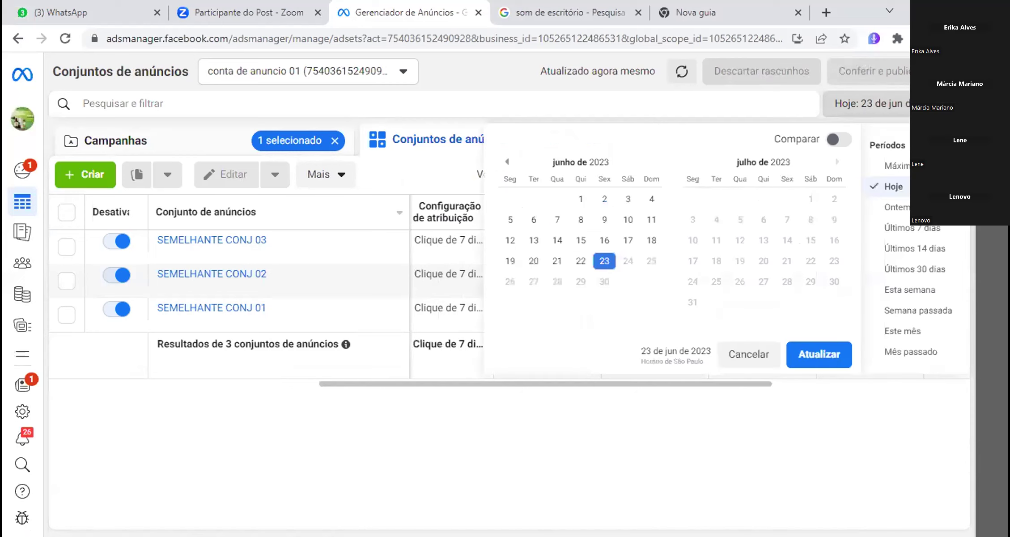
left_click(600, 264)
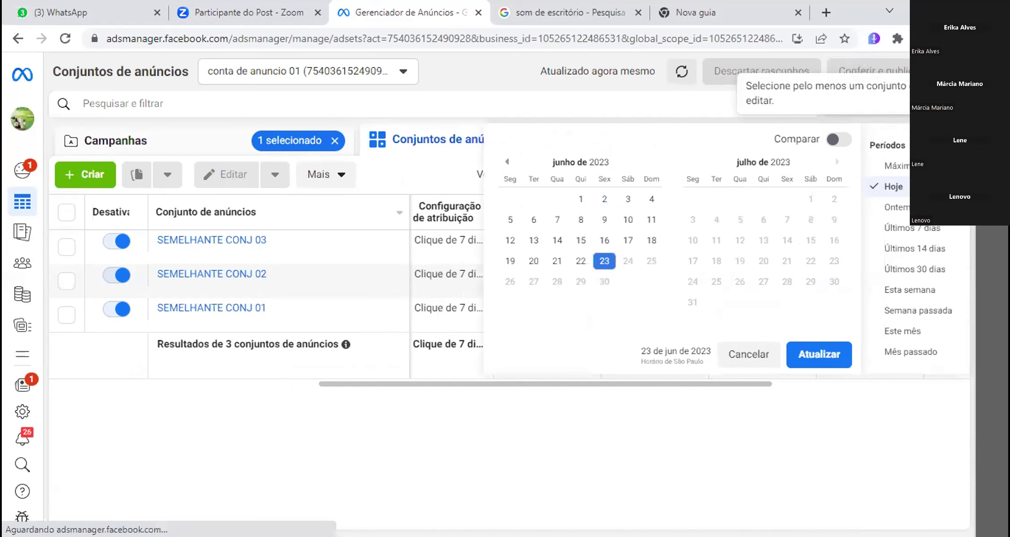
key("Escape")
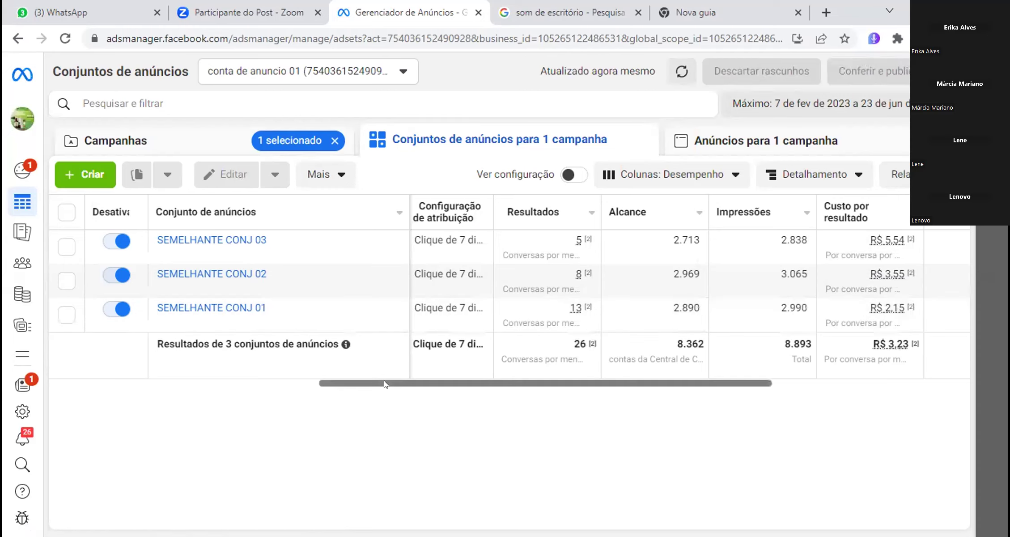
Turn off the ad sets SEMELHANTE CONJ 02 and SEMELHANTE CONJ 03.
left_click_drag(396, 384, 229, 397)
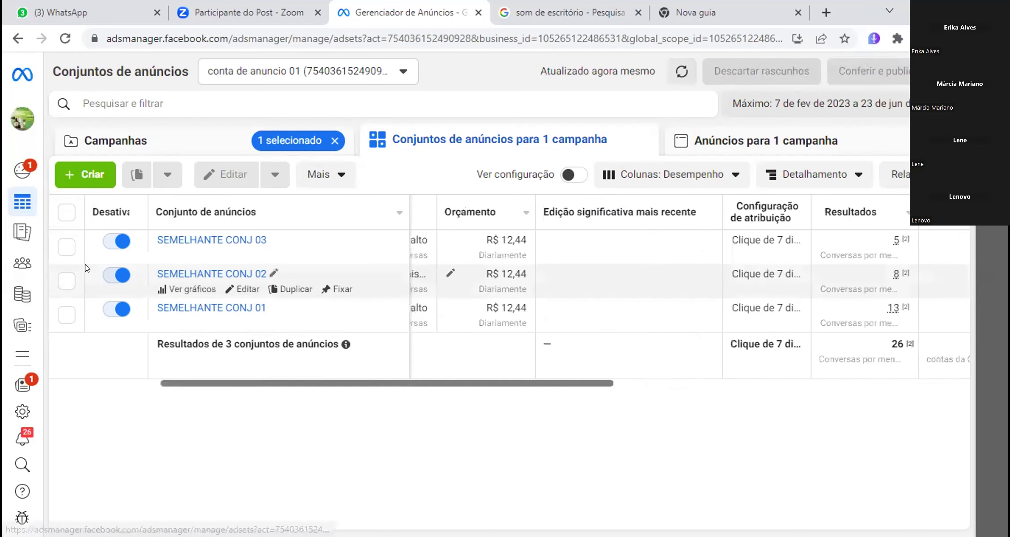
left_click(65, 246)
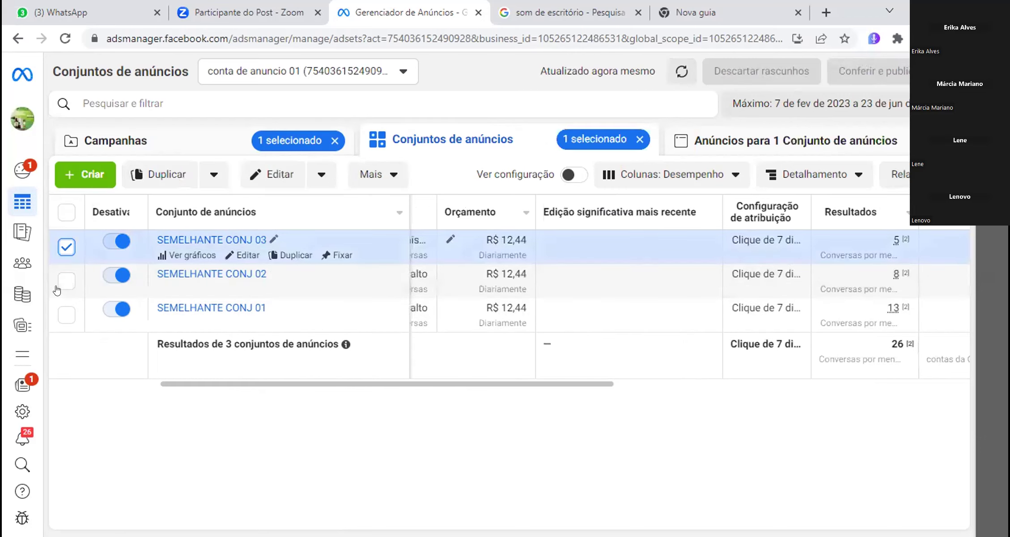
left_click(101, 284)
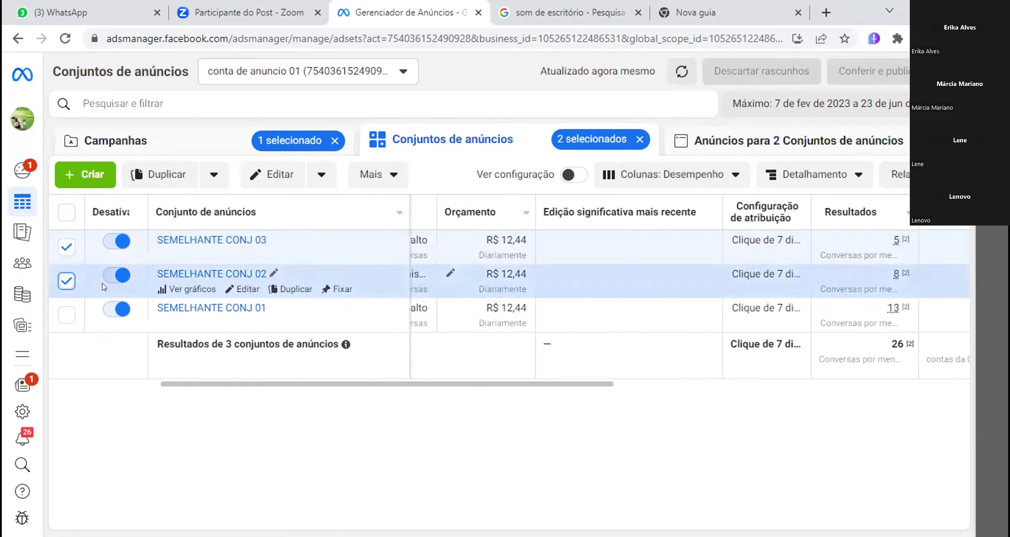
left_click(103, 244)
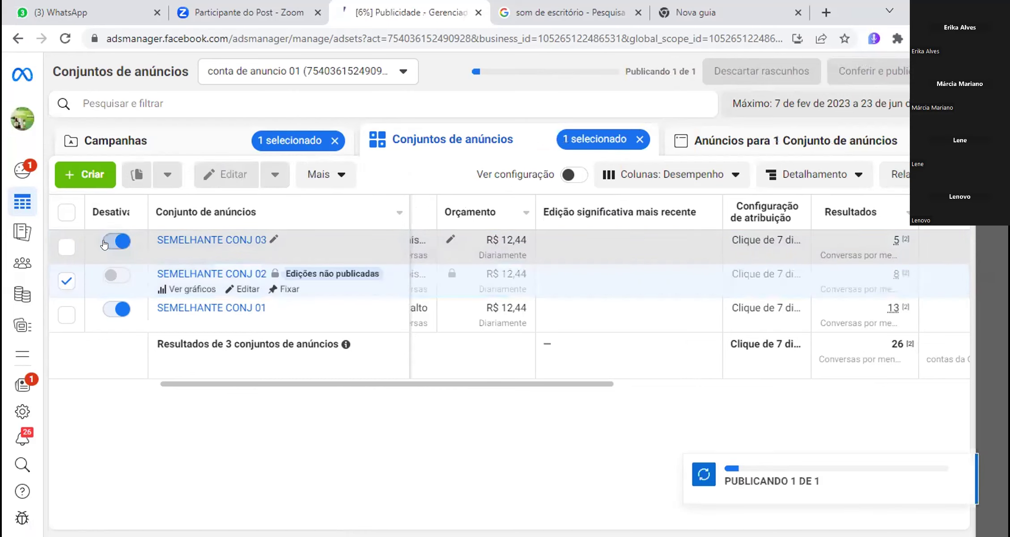
left_click(106, 243)
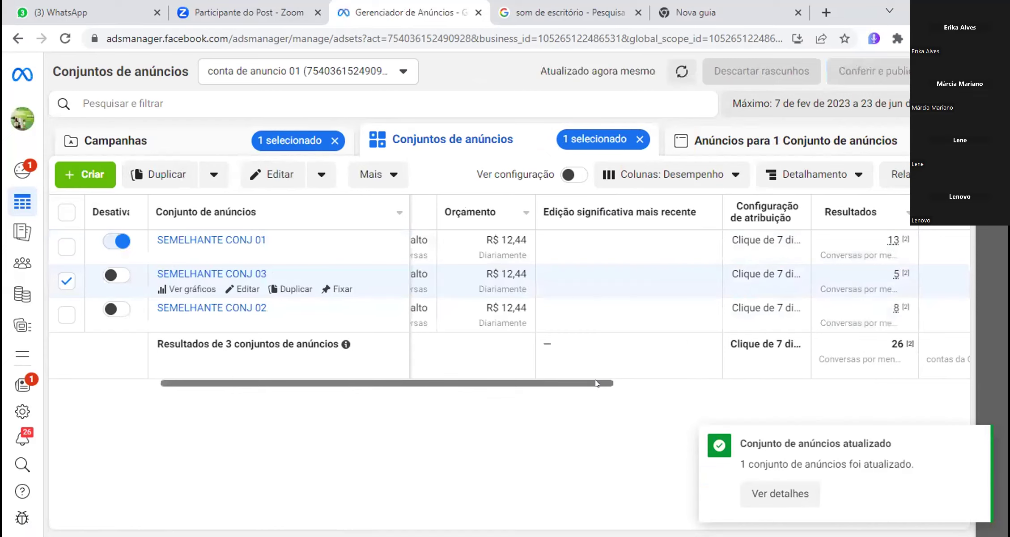
Duplicate the ad set SEMELHANTE CONJ 01 within its original campaign, making 2 copies.
left_click_drag(595, 383, 499, 393)
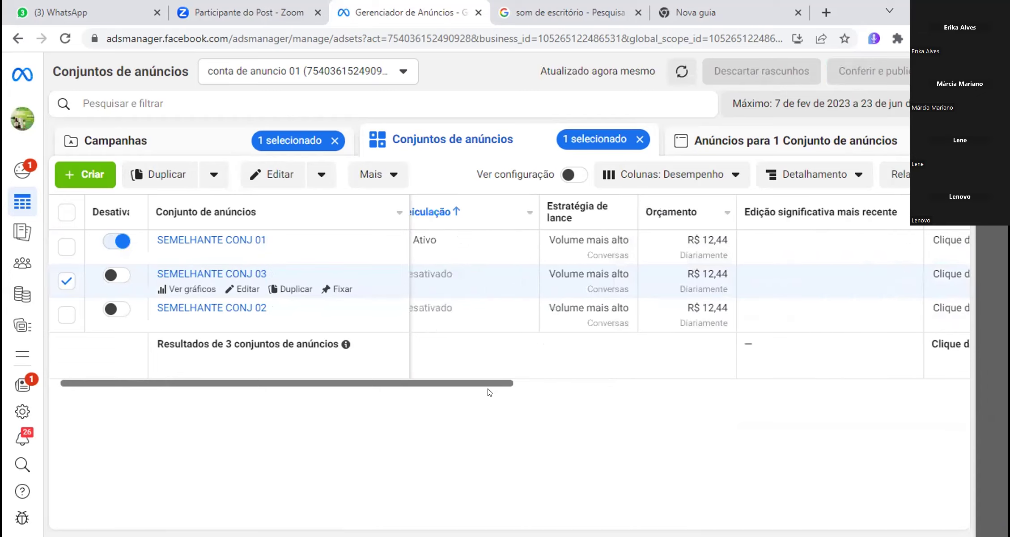
scroll(490, 393, "left", 1)
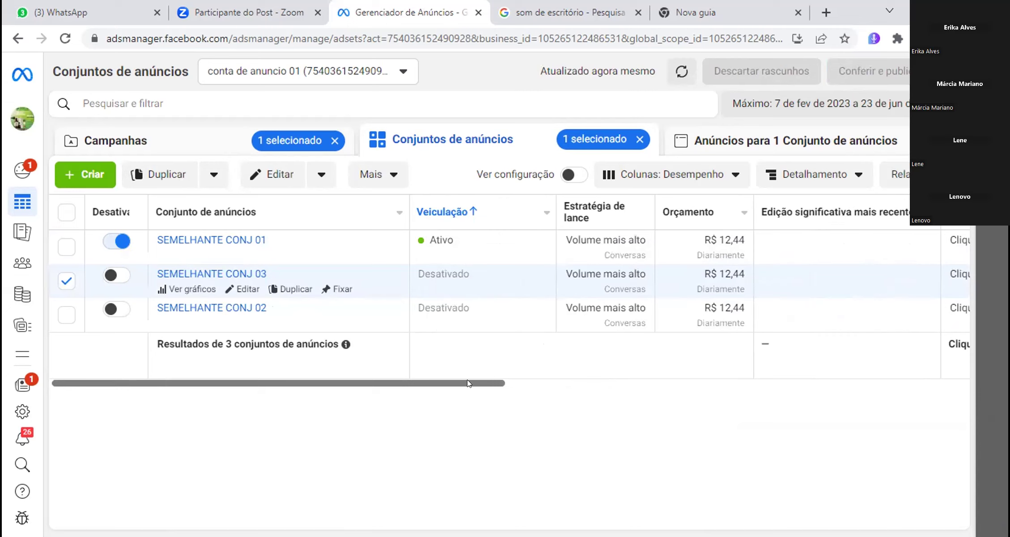
mouse_move(292, 258)
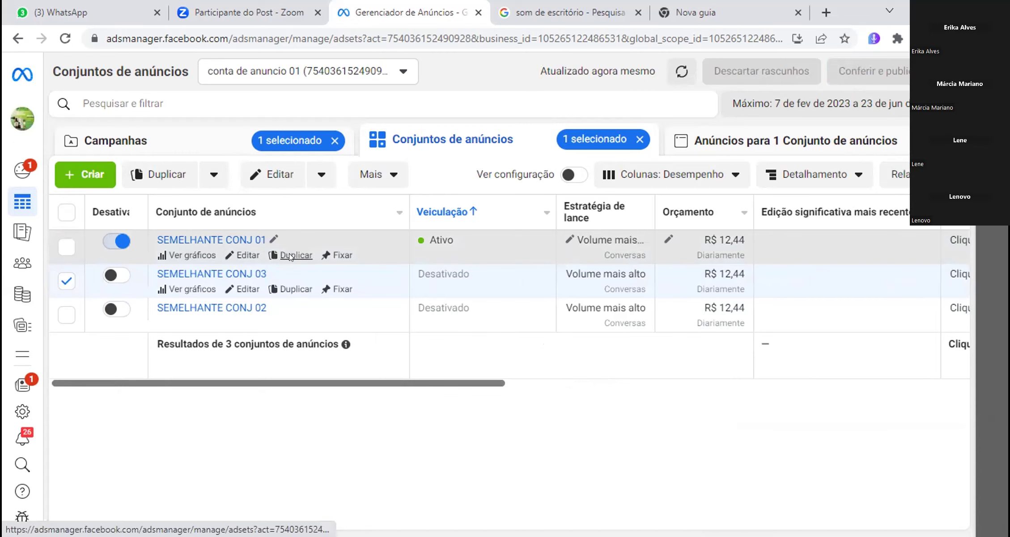
left_click(289, 255)
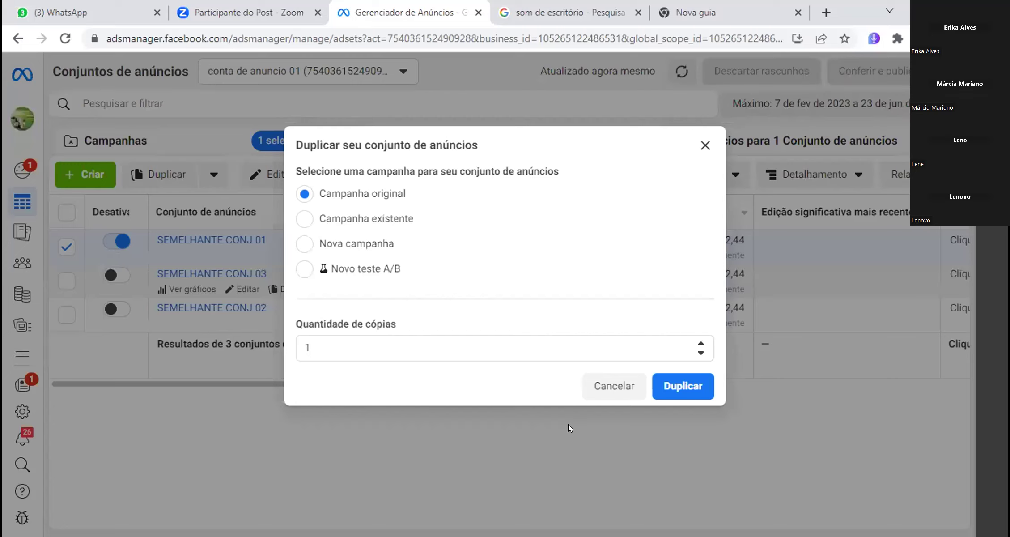
key("Return")
left_click(688, 390)
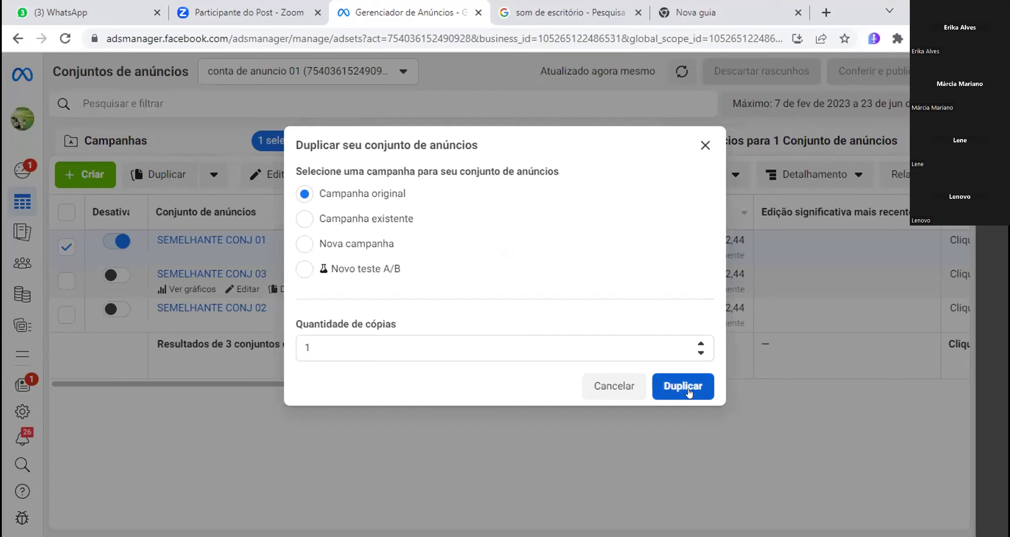
left_click(700, 344)
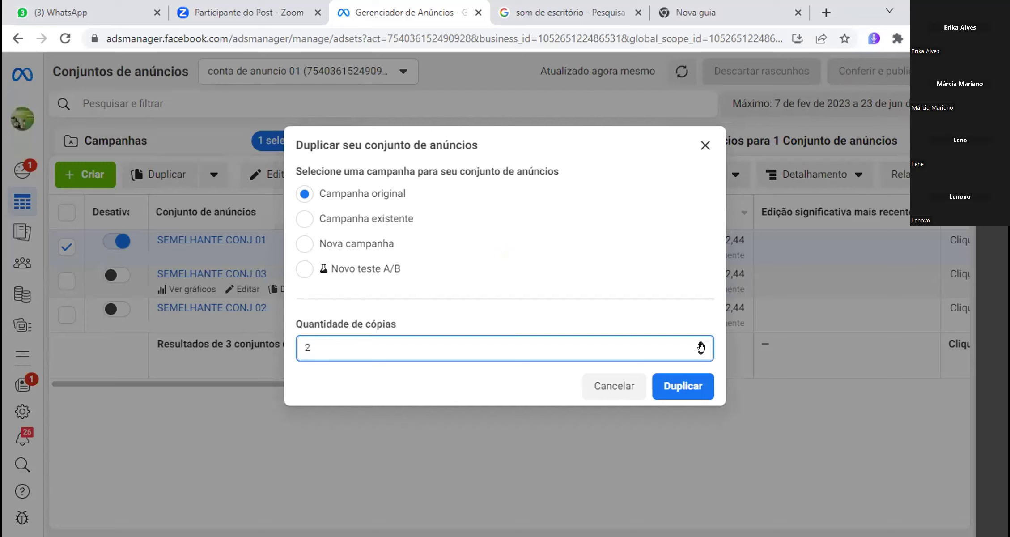
left_click(688, 386)
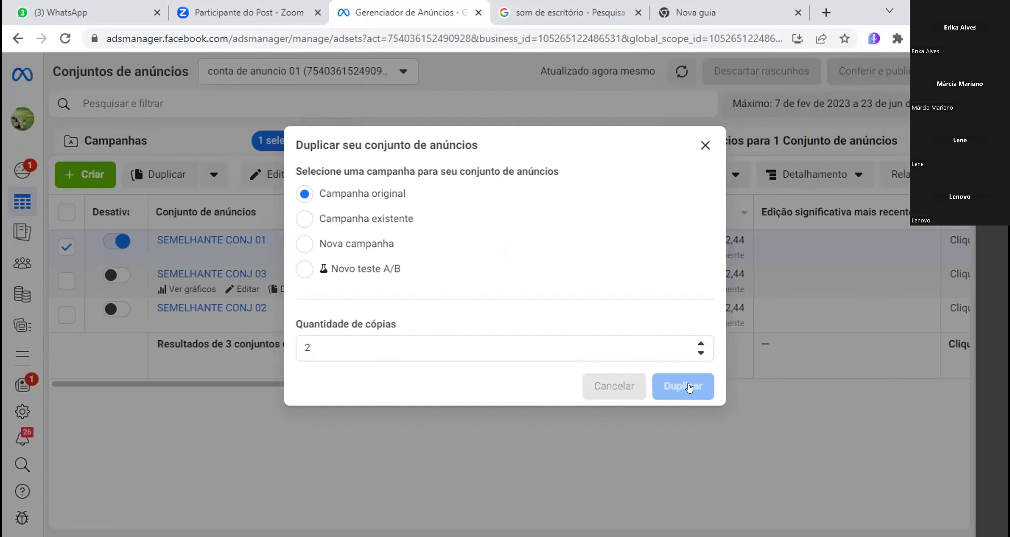
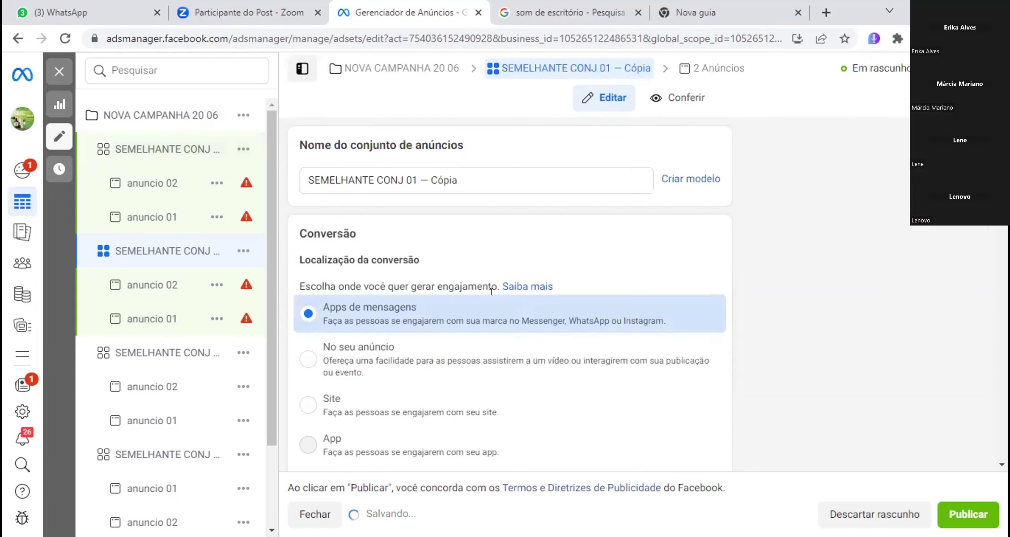
Review the copied SEMELHANTE CONJ 01 ad set's settings, from the messaging app and performance goal through audience to placements.
scroll(491, 292, "down", 5)
scroll(491, 298, "down", 3)
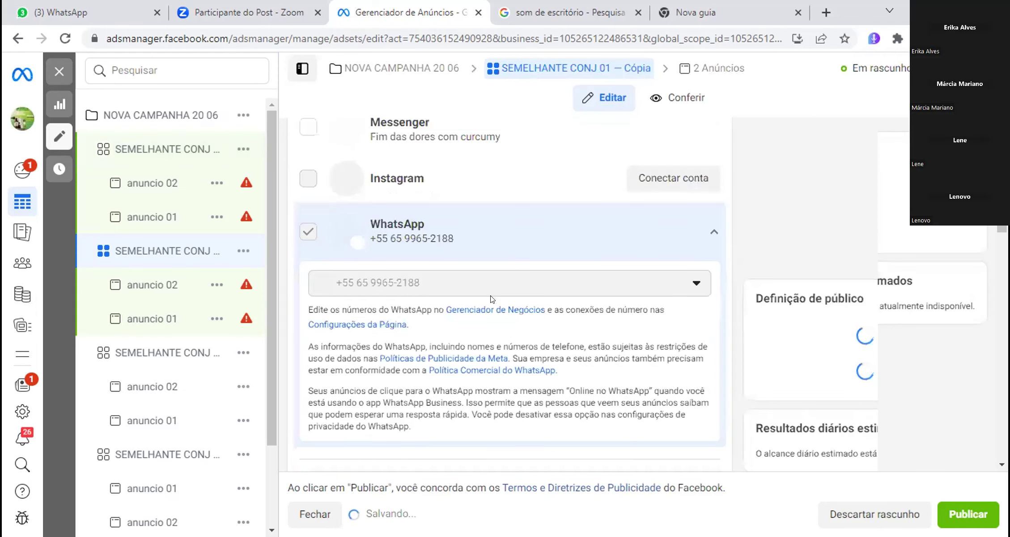
scroll(491, 297, "down", 5)
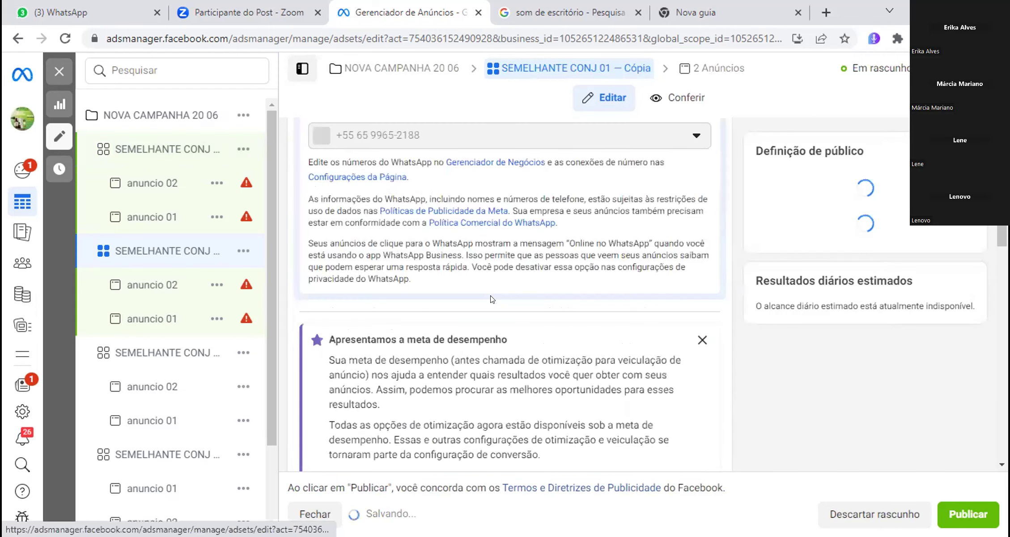
scroll(491, 291, "down", 3)
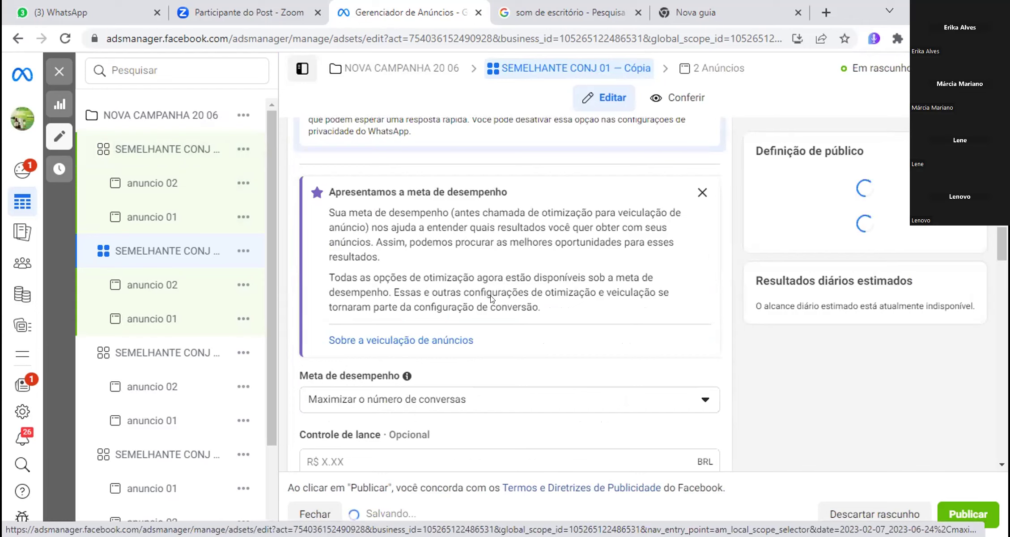
scroll(492, 291, "down", 6)
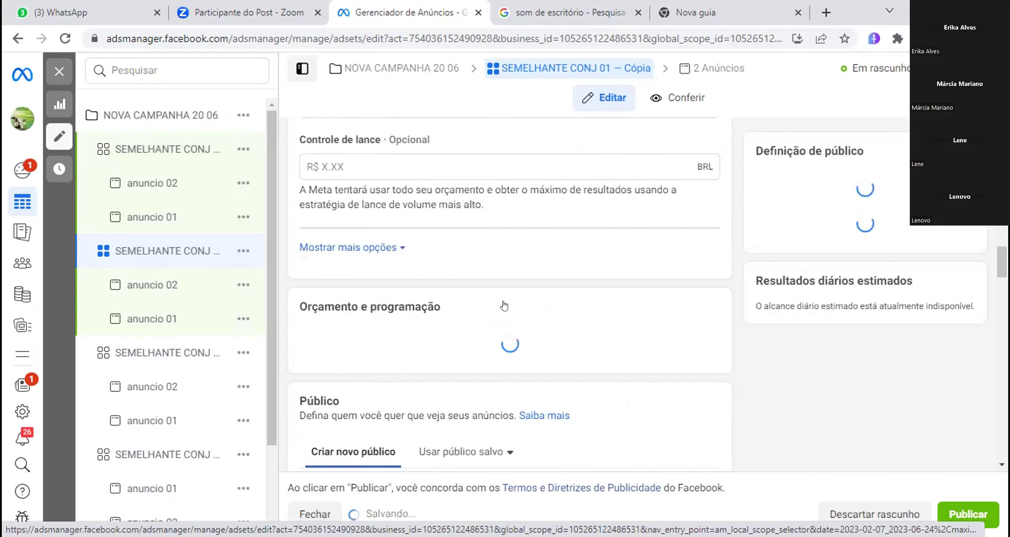
scroll(505, 308, "down", 4)
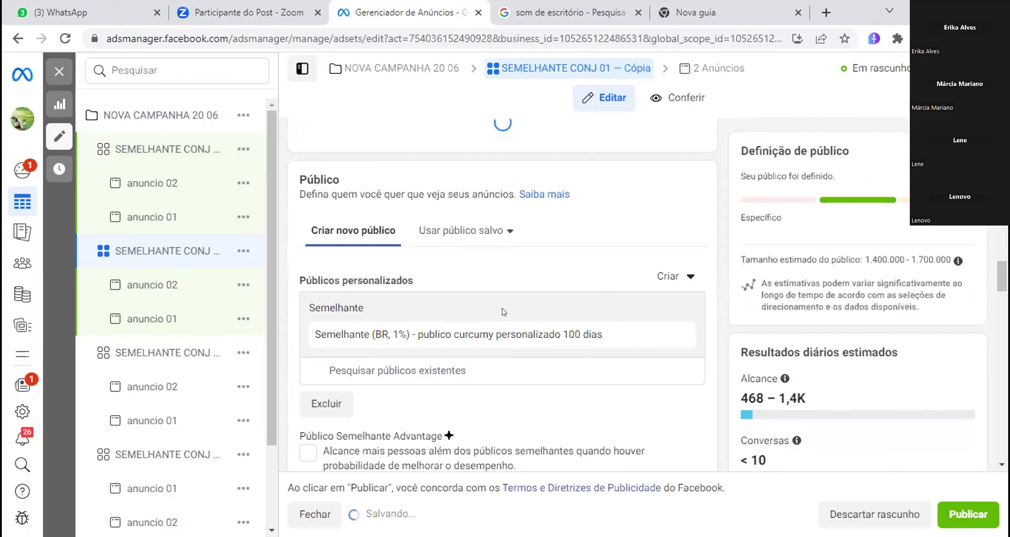
scroll(502, 308, "down", 5)
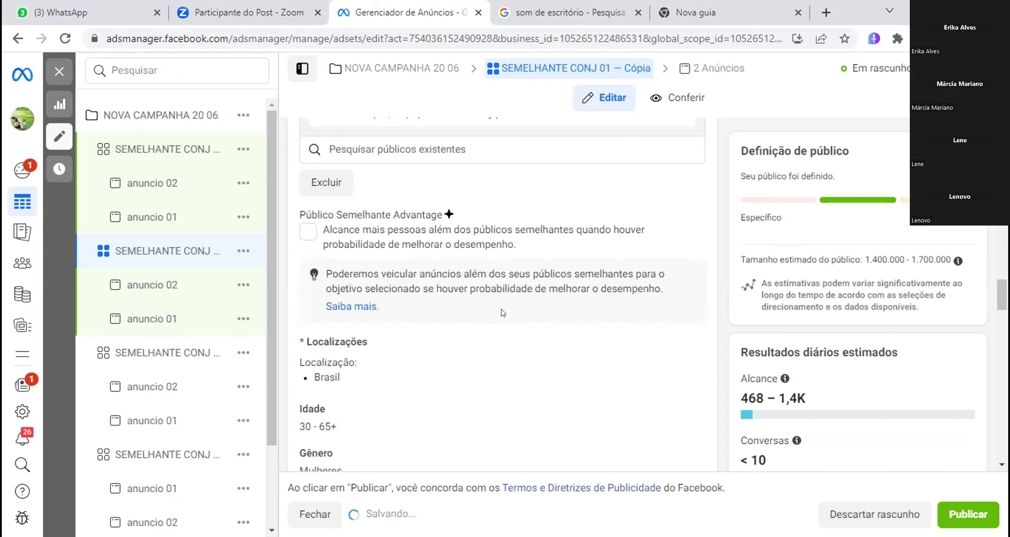
scroll(502, 313, "down", 3)
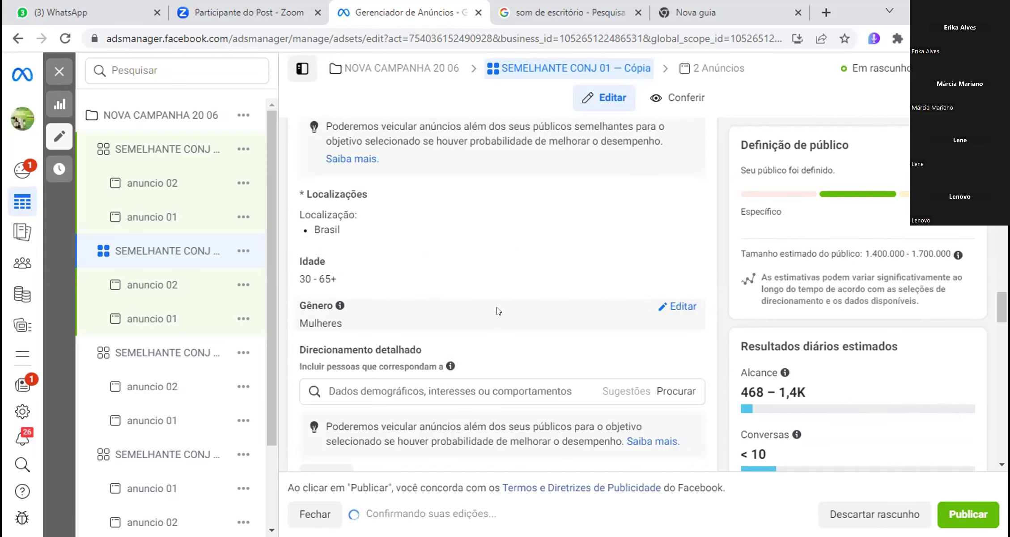
scroll(499, 311, "down", 3)
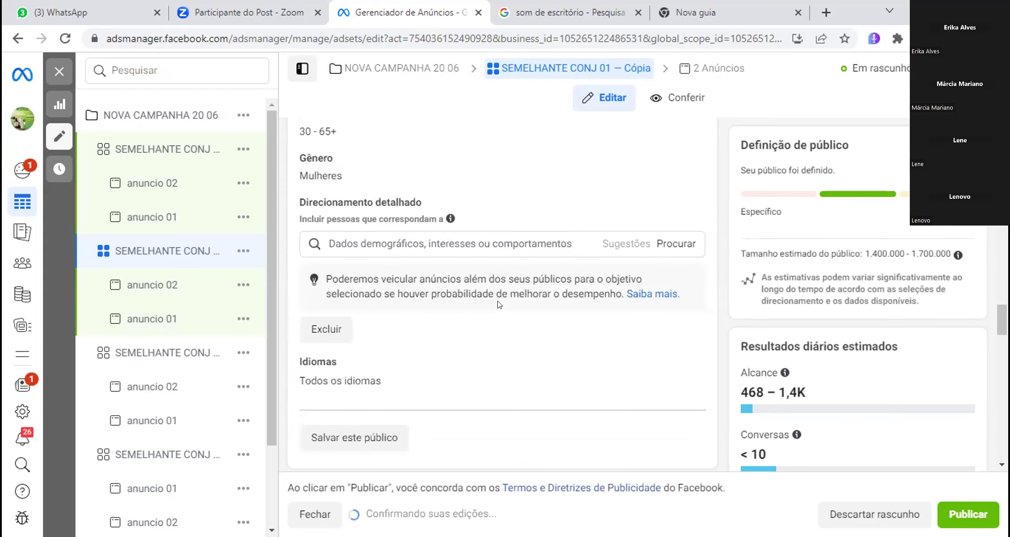
scroll(500, 305, "down", 3)
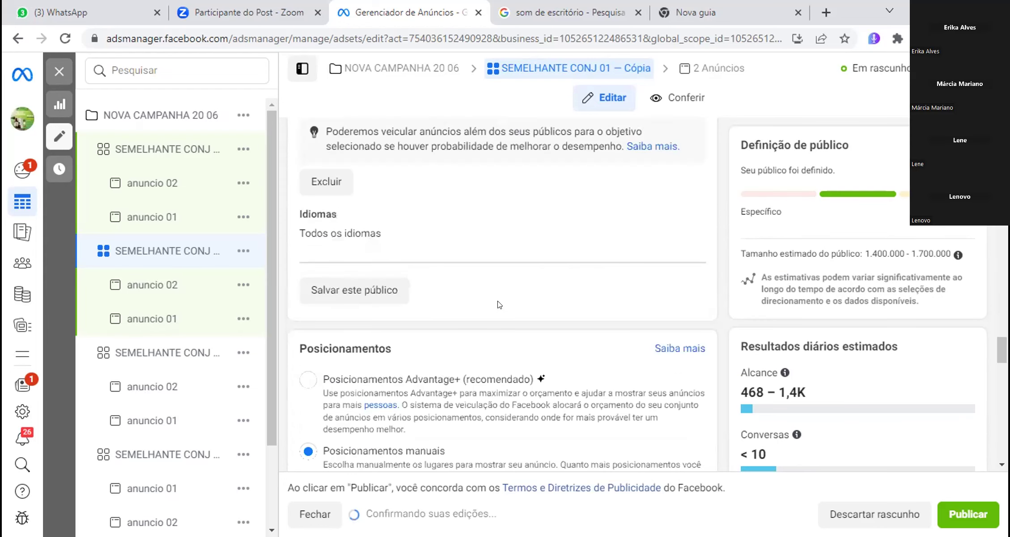
scroll(494, 309, "down", 2)
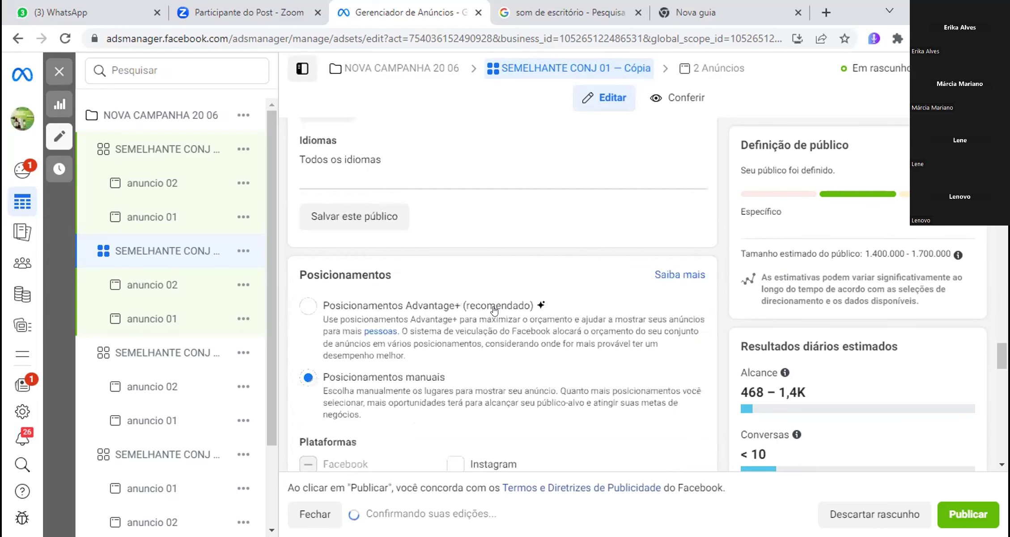
scroll(494, 309, "down", 2)
scroll(497, 306, "down", 2)
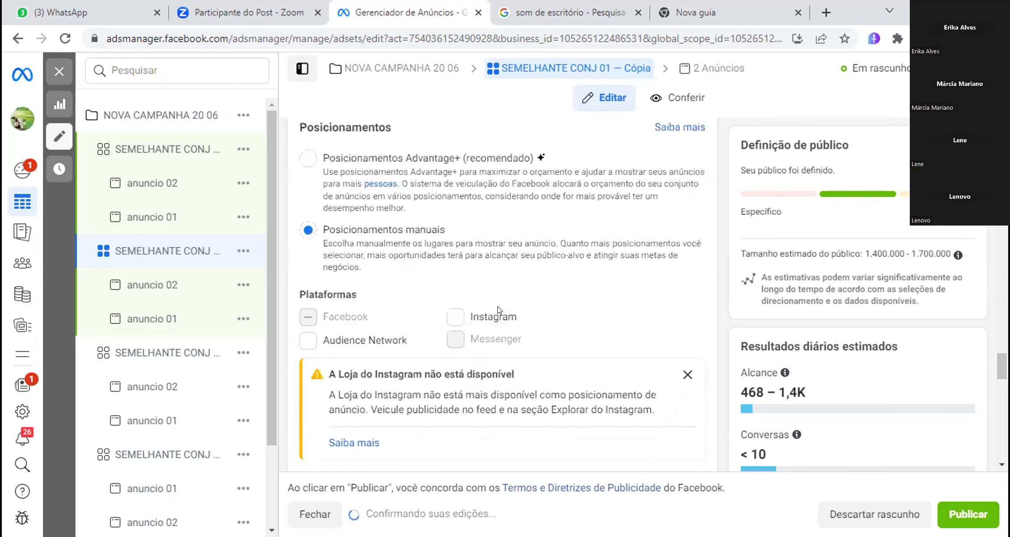
scroll(498, 306, "down", 2)
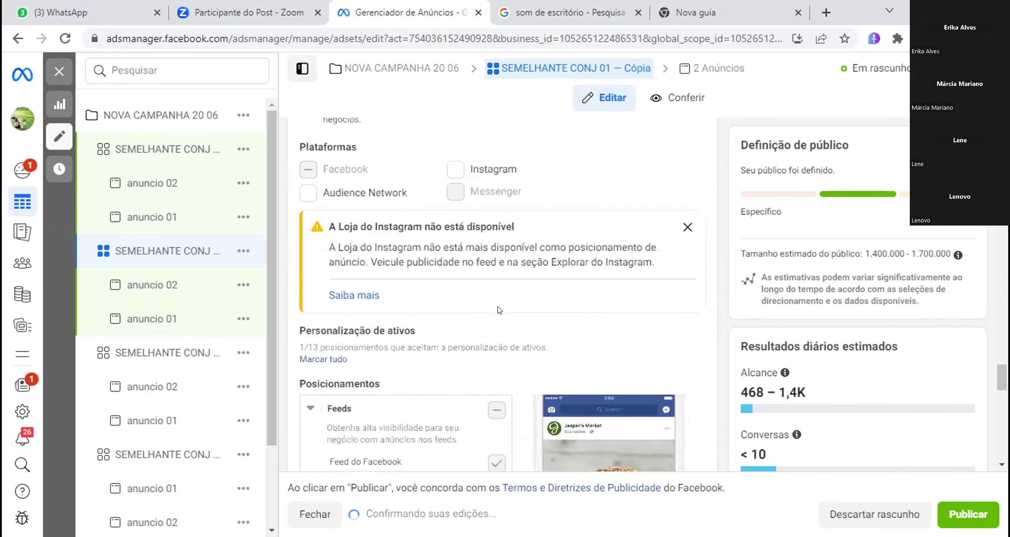
scroll(499, 309, "down", 2)
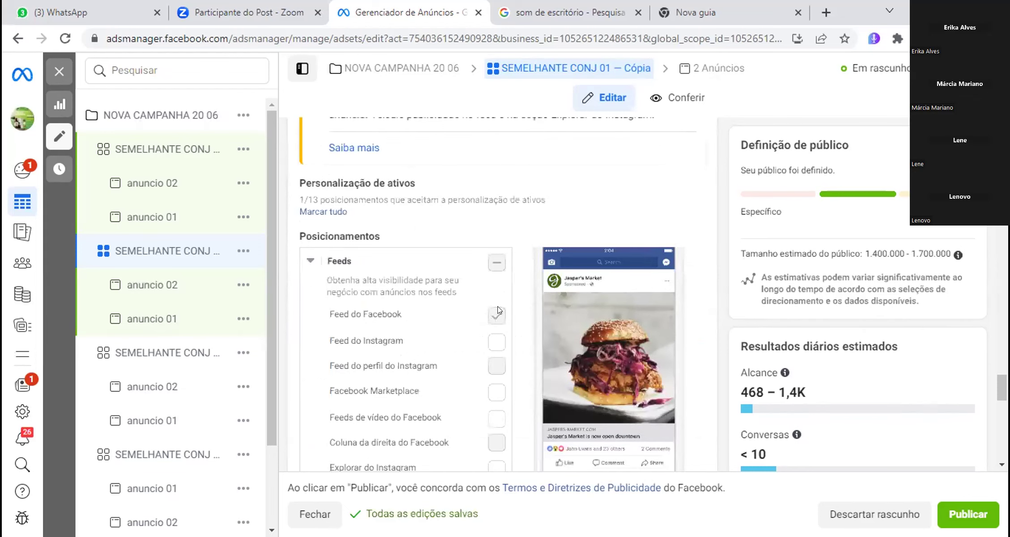
Review the manual placement selections of the second SEMELHANTE CONJ 01 — Cópia ad set, from feeds through apps and sites.
scroll(499, 308, "down", 7)
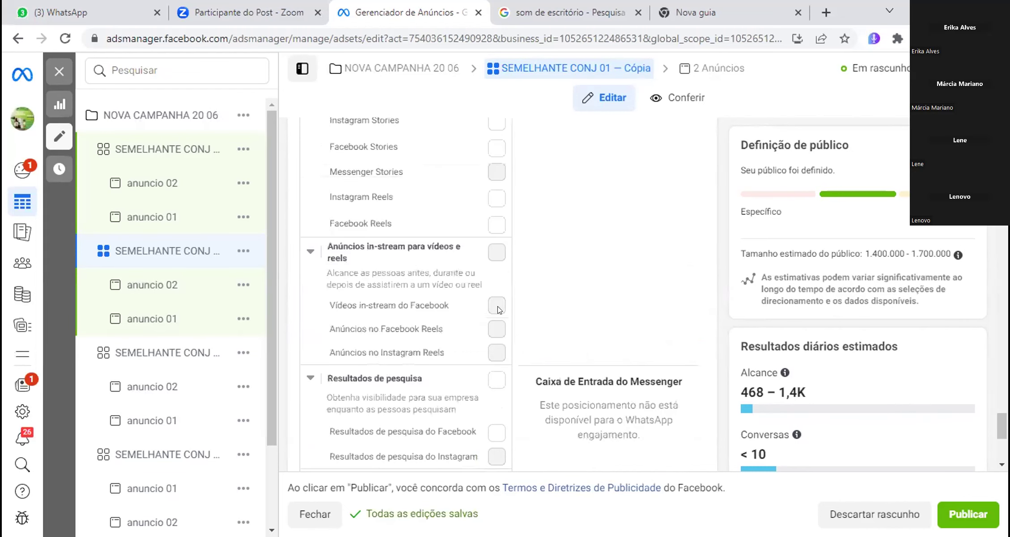
scroll(497, 309, "down", 3)
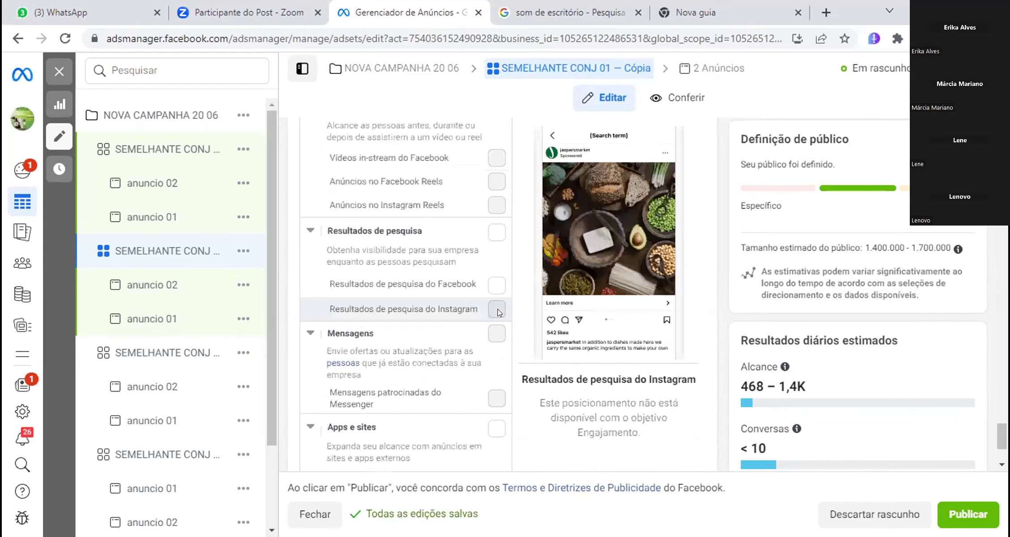
scroll(498, 312, "down", 2)
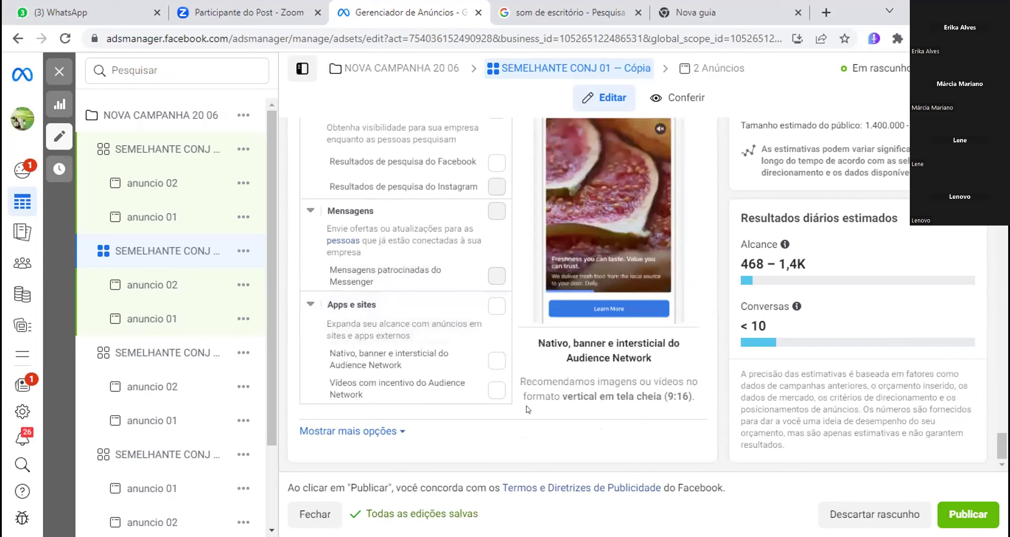
scroll(532, 372, "up", 3)
scroll(533, 371, "up", 3)
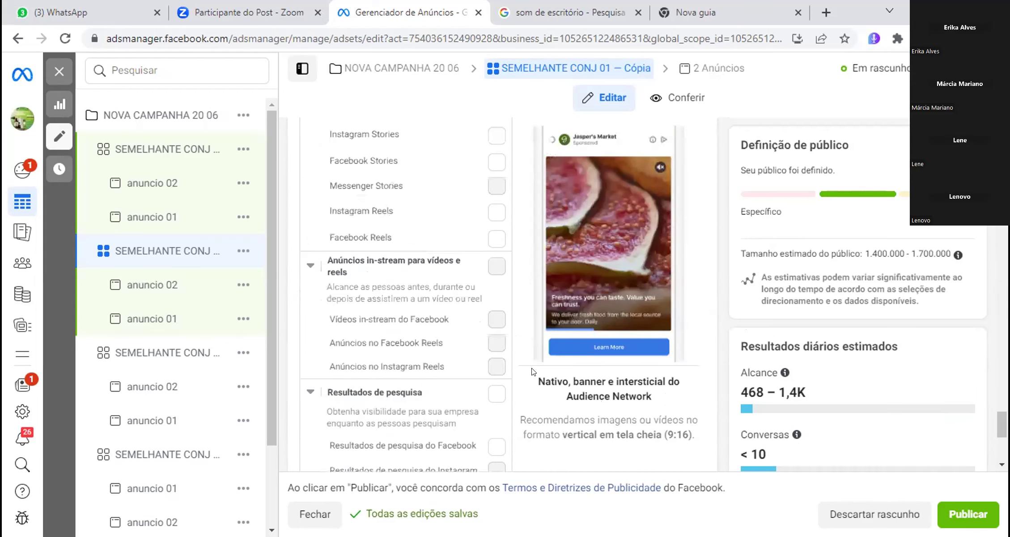
scroll(534, 371, "up", 4)
scroll(534, 358, "up", 3)
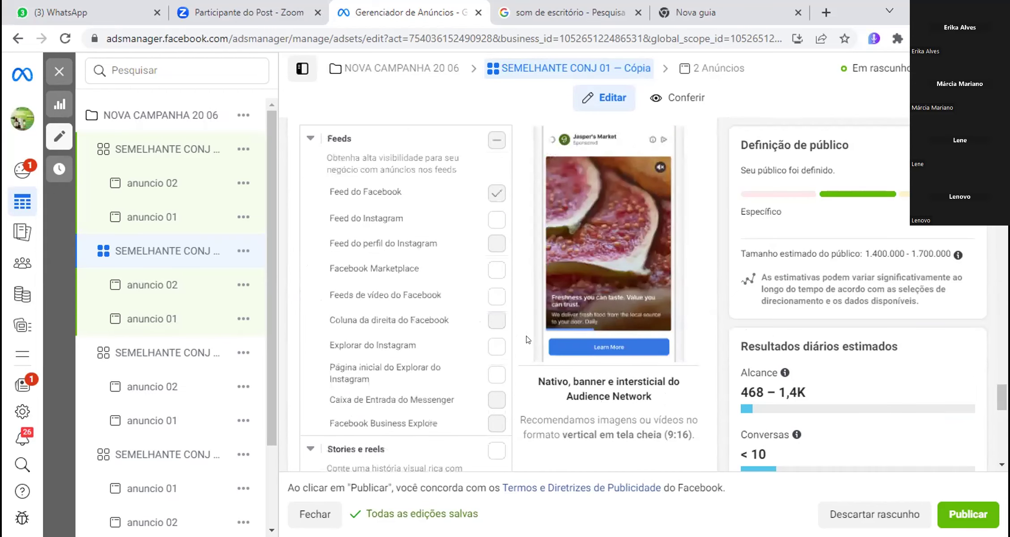
scroll(528, 339, "down", 10)
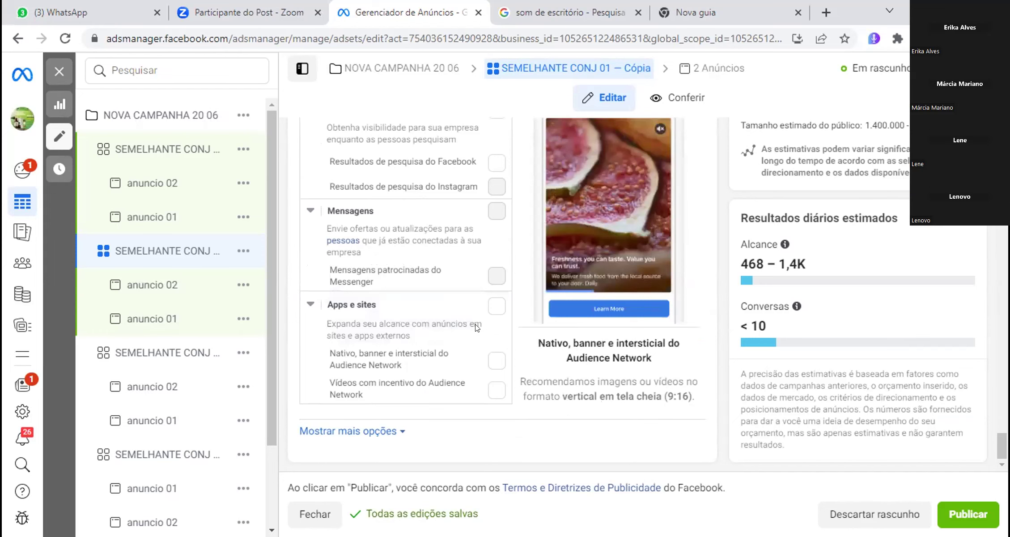
scroll(477, 328, "up", 10)
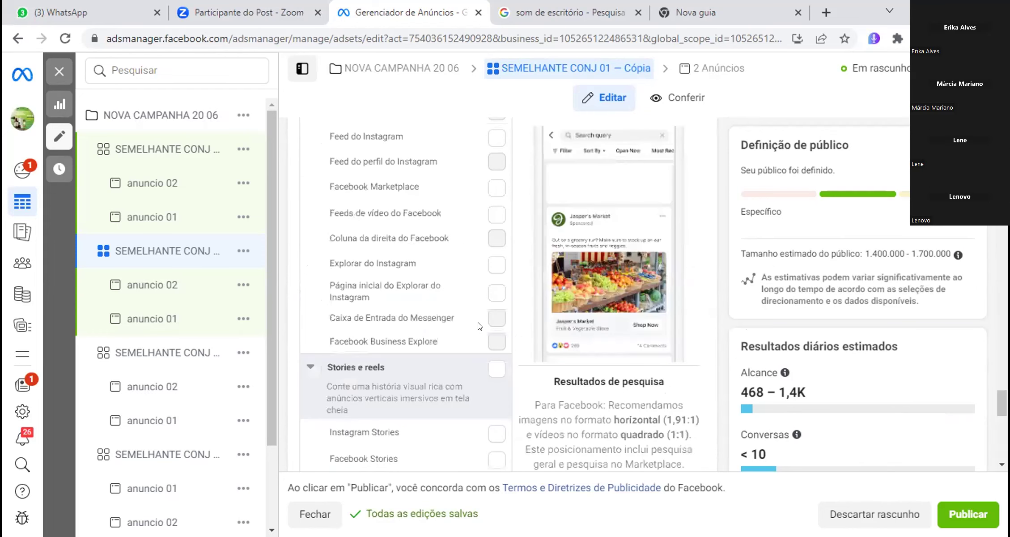
scroll(479, 325, "up", 8)
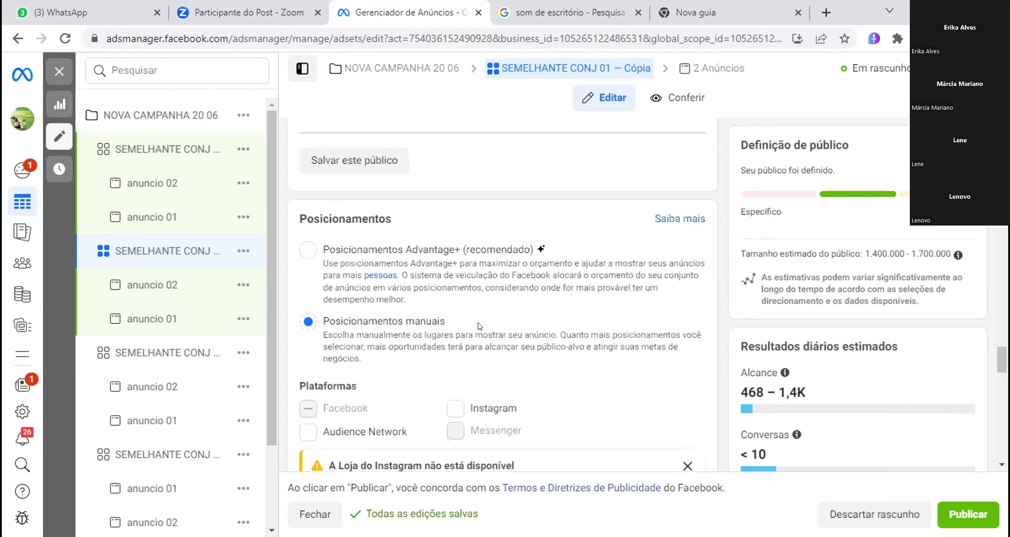
Set the start date of the second SEMELHANTE CONJ 01 — Cópia ad set to 24/6/2023.
scroll(479, 326, "up", 6)
scroll(480, 325, "up", 6)
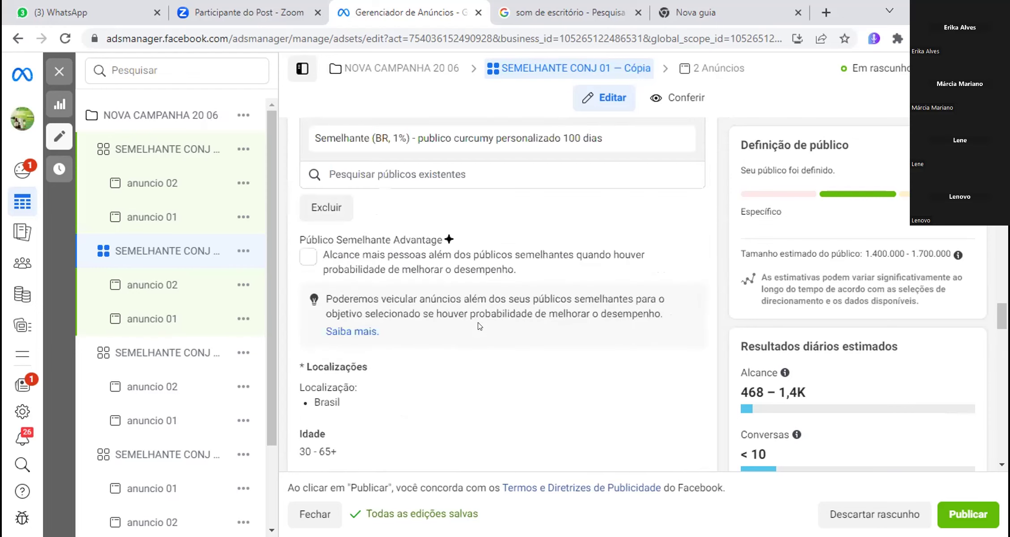
scroll(479, 326, "up", 3)
scroll(478, 323, "up", 4)
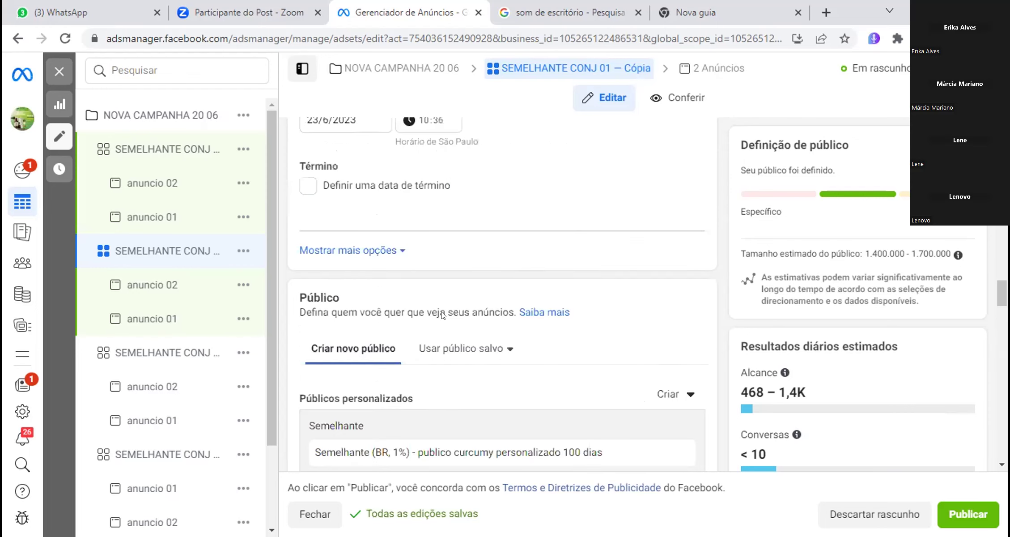
scroll(349, 324, "up", 4)
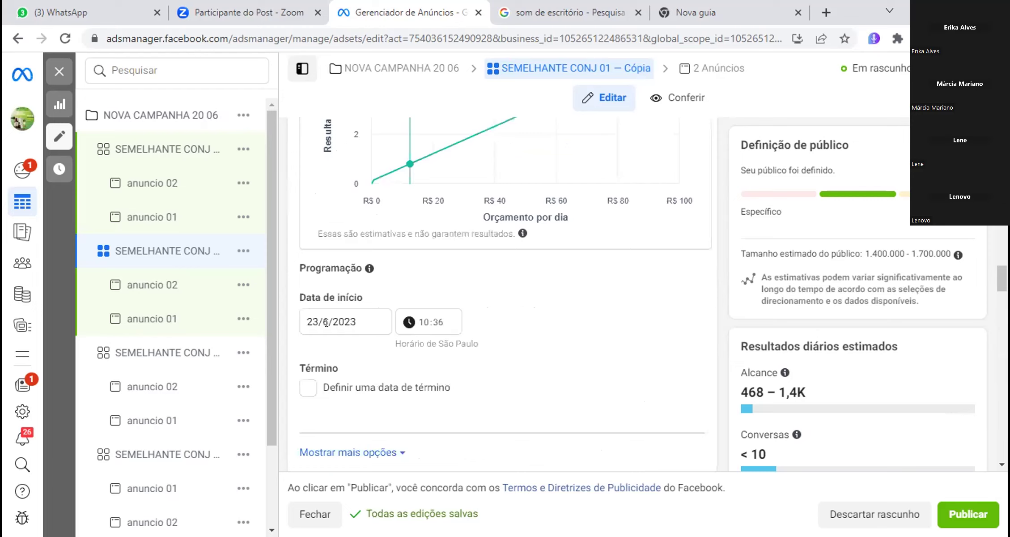
left_click(327, 323)
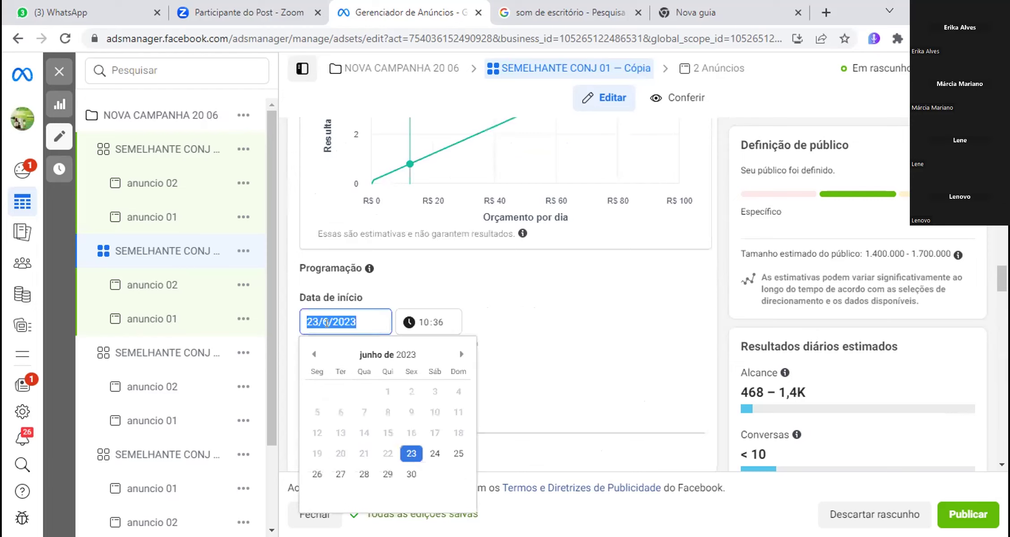
left_click(431, 454)
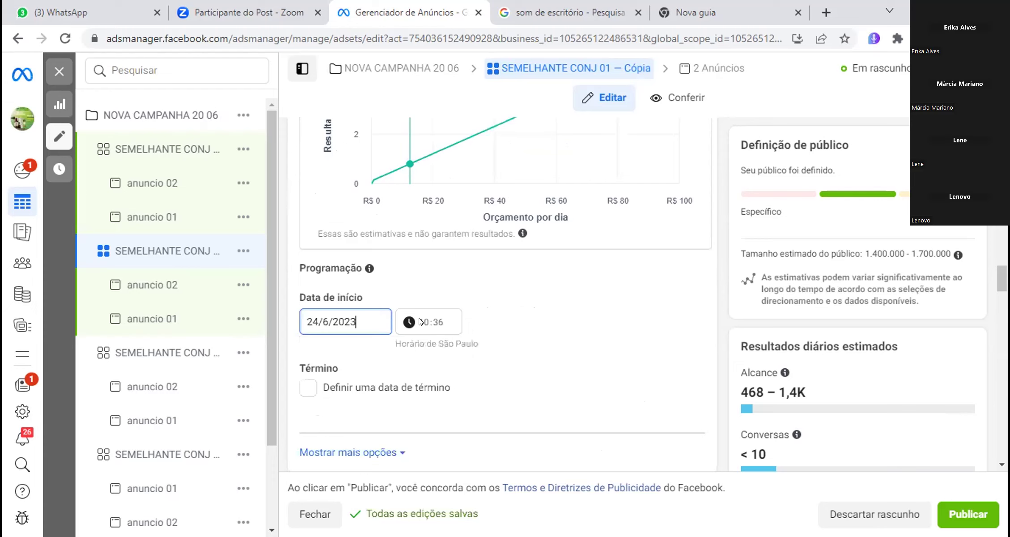
Set the start time of the second copied ad set to 00:00.
left_click(420, 287)
scroll(422, 282, "down", 1)
left_click(424, 278)
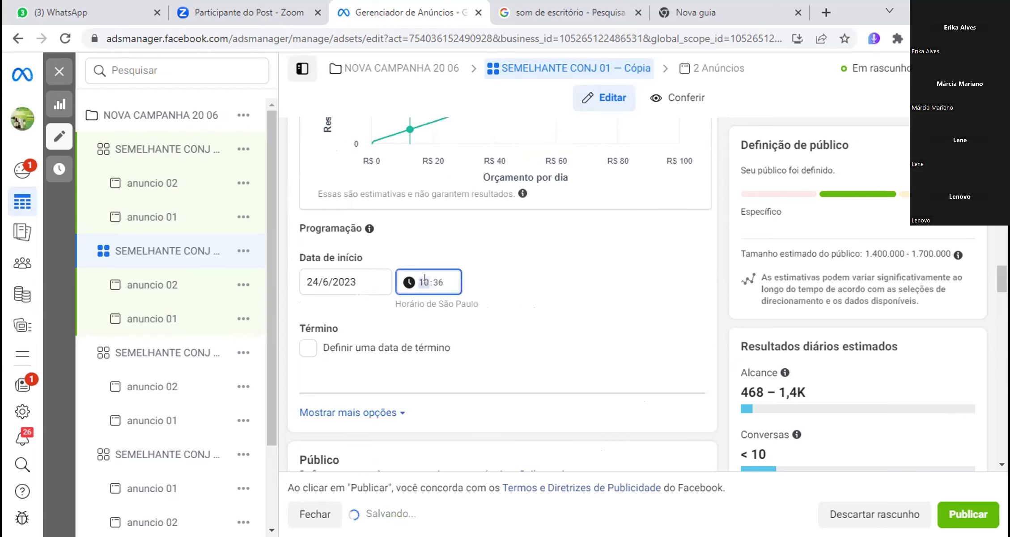
type("0")
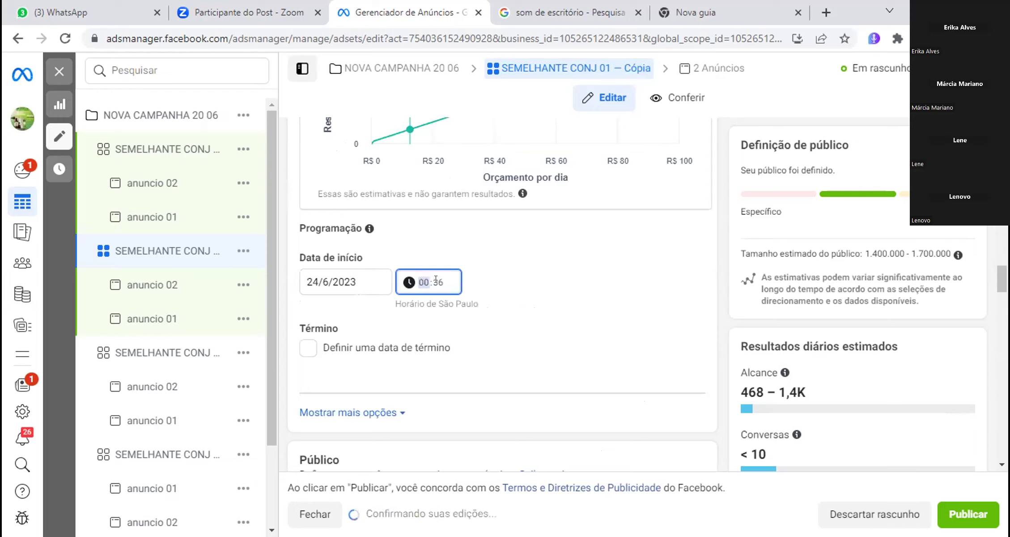
left_click(439, 302)
type("00")
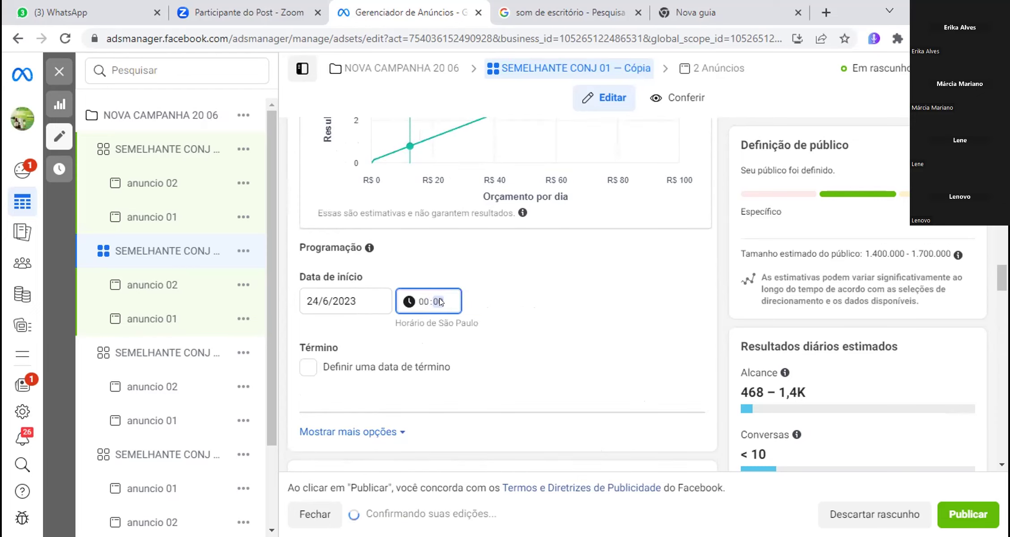
left_click(675, 326)
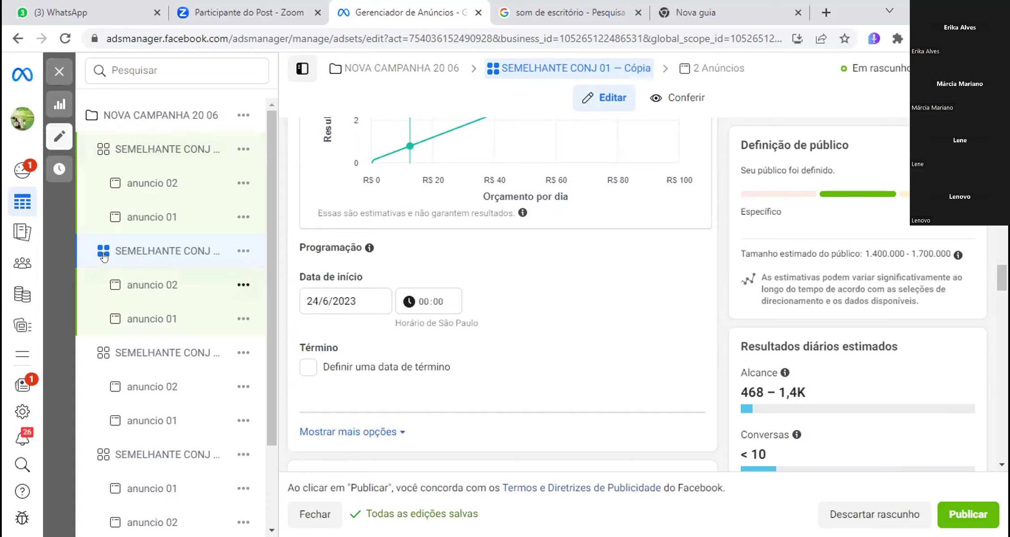
Schedule the first SEMELHANTE CONJ 01 — Cópia ad set to start on 24/6/2023 at 00:00.
left_click(128, 149)
left_click(346, 300)
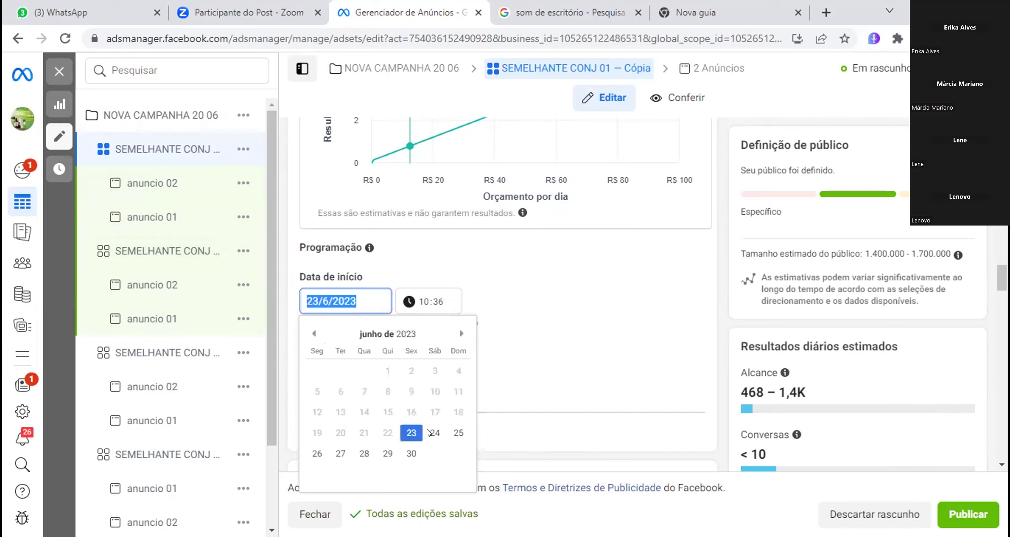
left_click(431, 432)
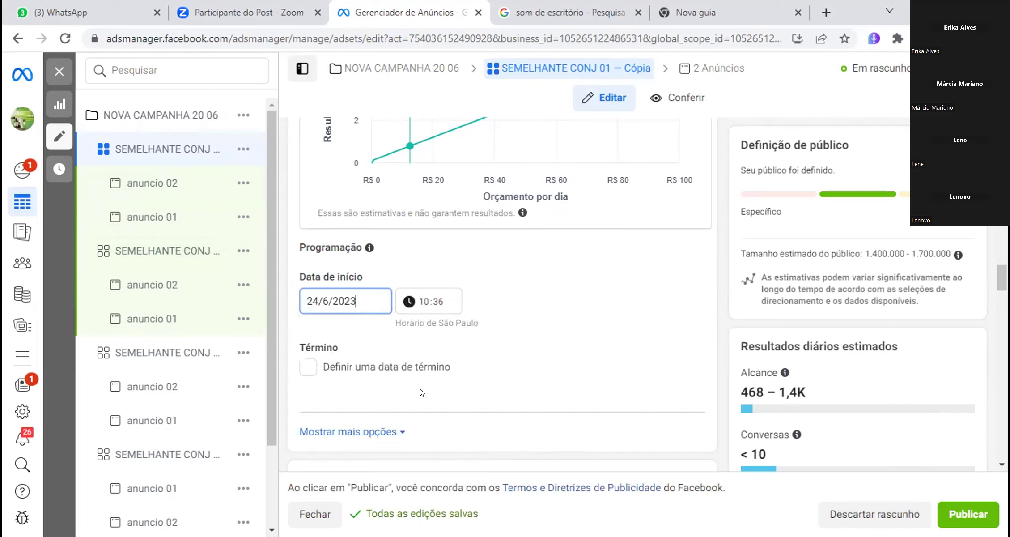
left_click(422, 302)
type("0")
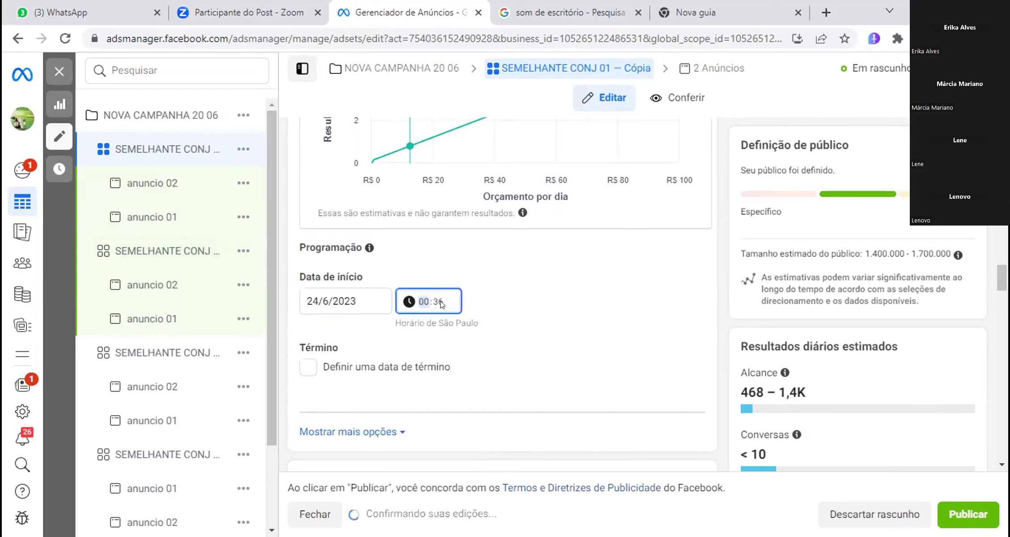
left_click(438, 302)
type("00")
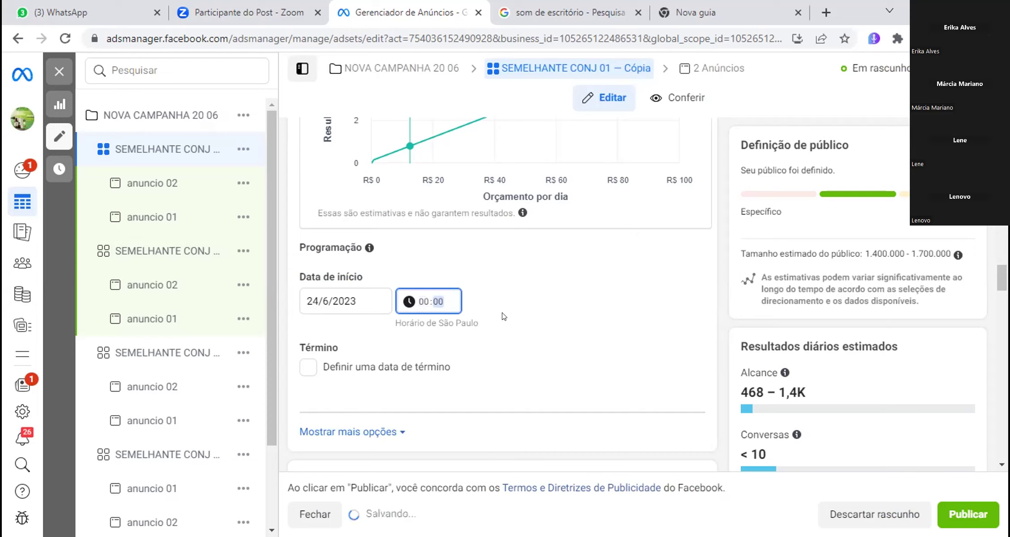
left_click(504, 317)
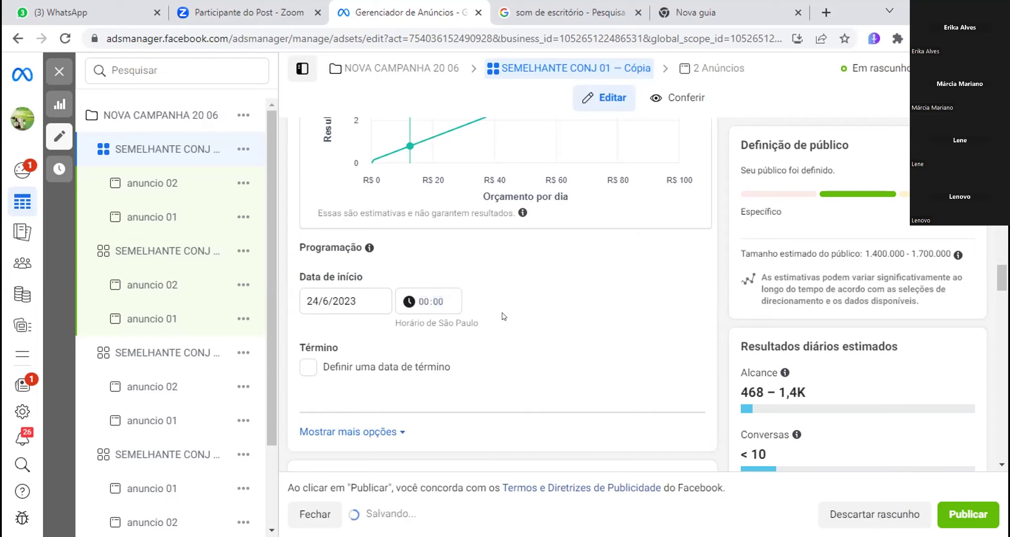
Examine anuncio 02 in the first copied ad set, checking its identity, ad setup, creative post and call-to-action warning.
left_click(137, 184)
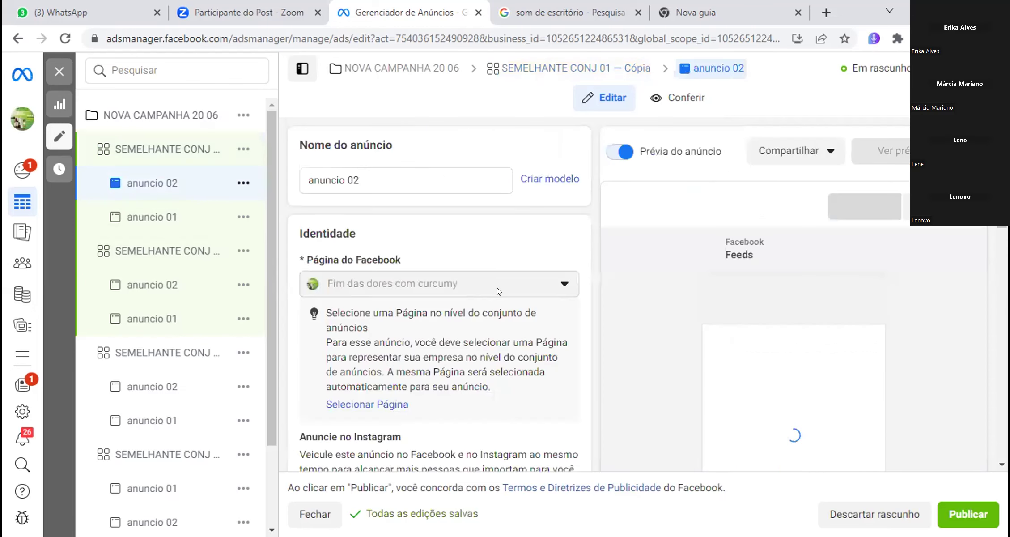
scroll(497, 288, "down", 3)
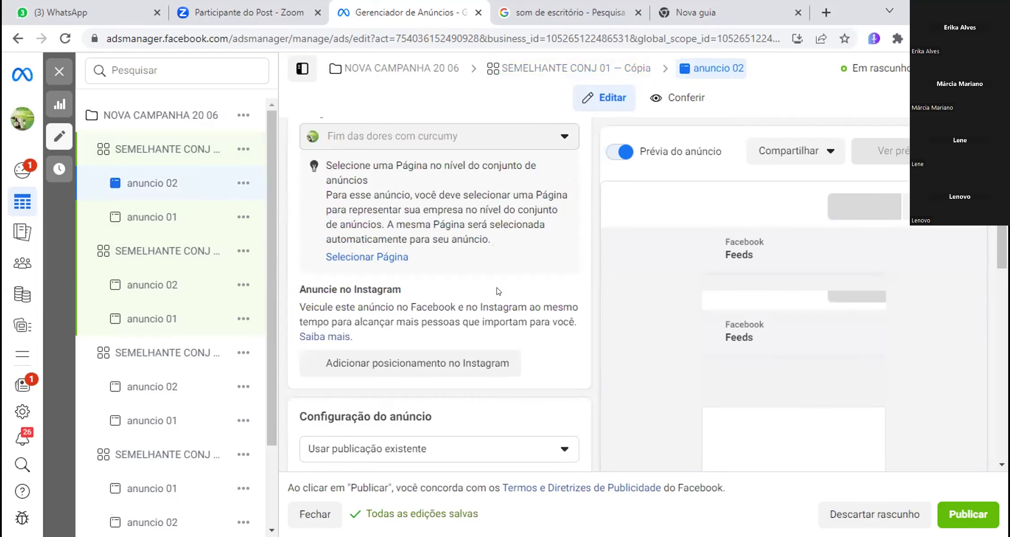
scroll(498, 291, "down", 5)
scroll(498, 291, "down", 1)
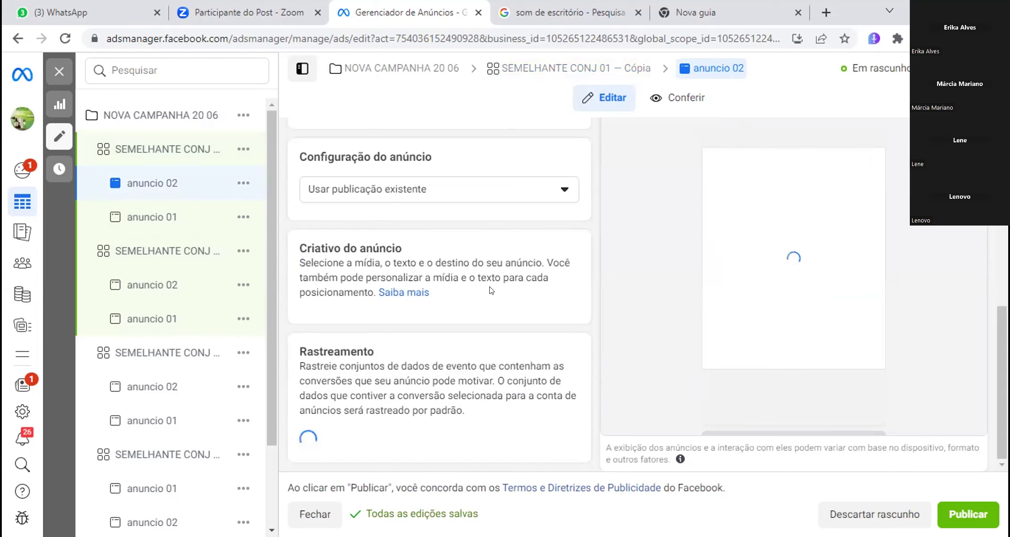
scroll(491, 290, "up", 2)
scroll(492, 290, "up", 2)
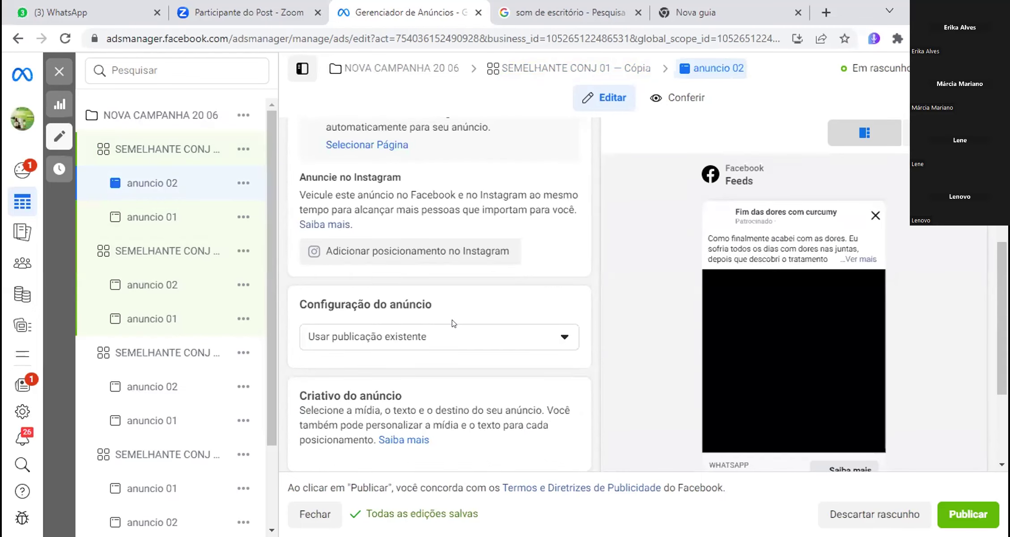
scroll(453, 324, "up", 2)
scroll(453, 320, "down", 2)
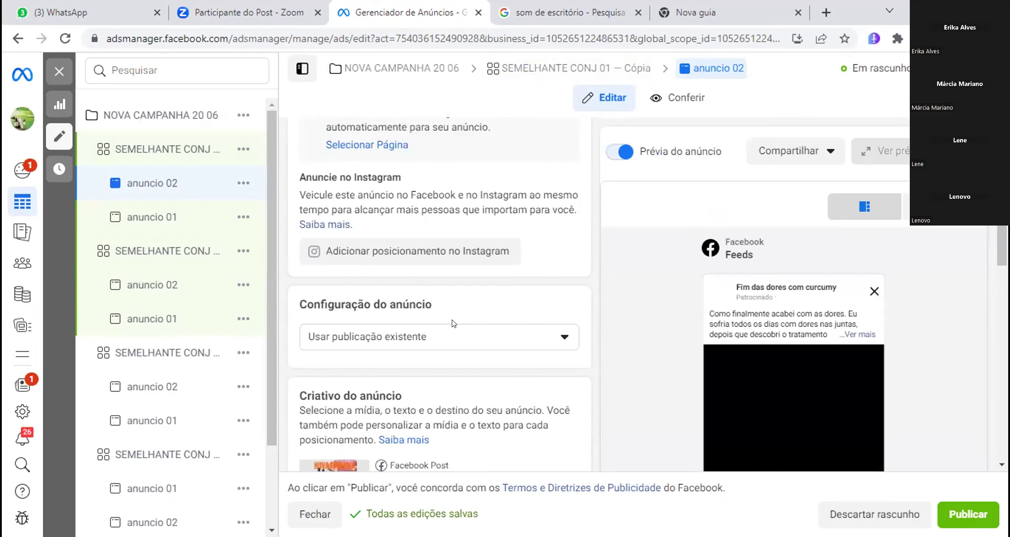
scroll(454, 323, "down", 2)
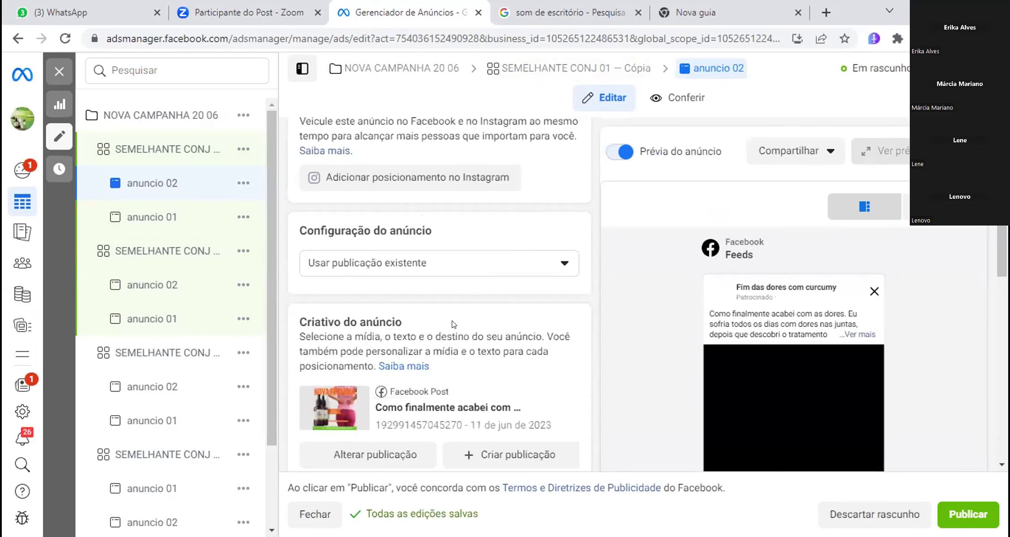
scroll(454, 324, "down", 5)
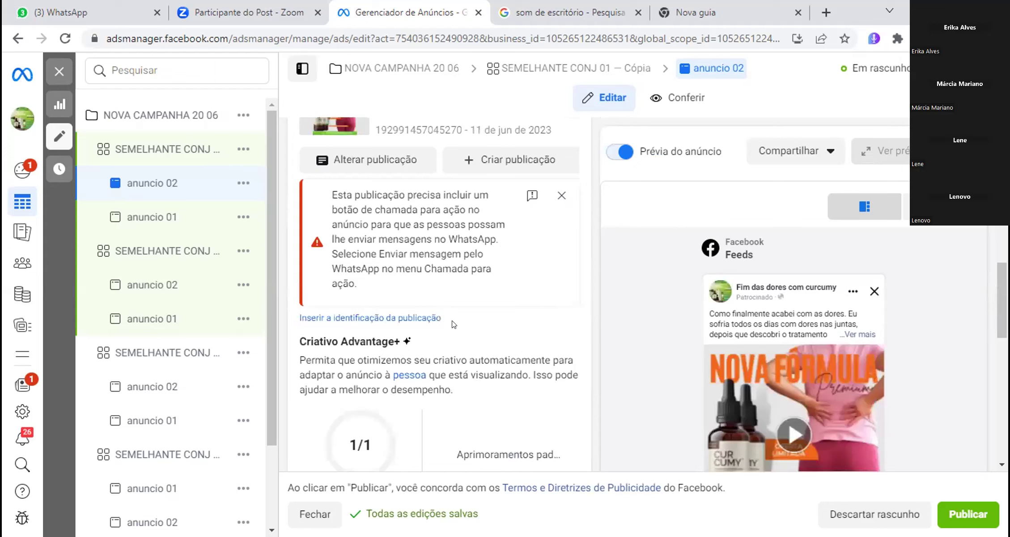
scroll(454, 324, "up", 2)
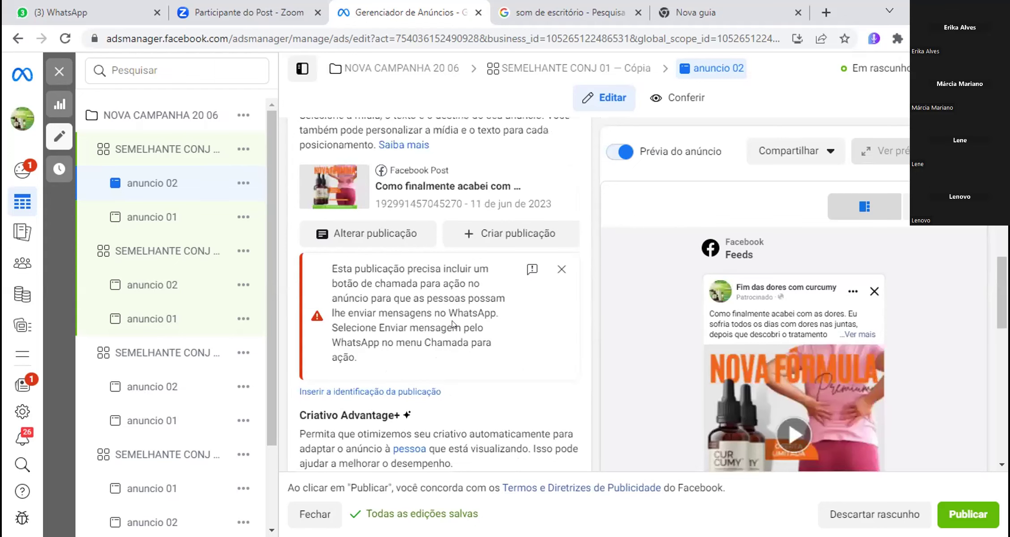
scroll(452, 323, "up", 2)
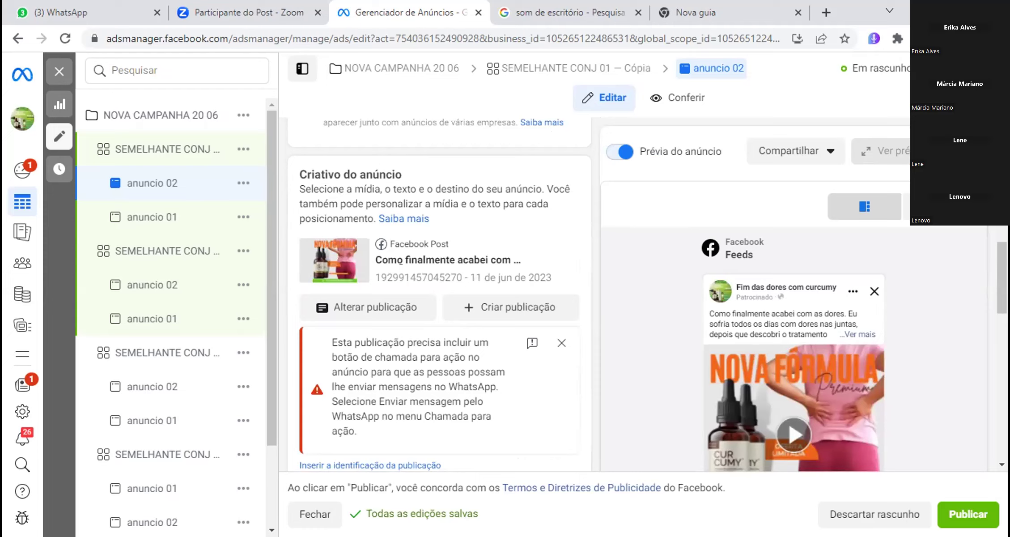
Close the ad editor without publishing the drafts and check the bid strategy and budget columns in the ads list.
left_click(56, 70)
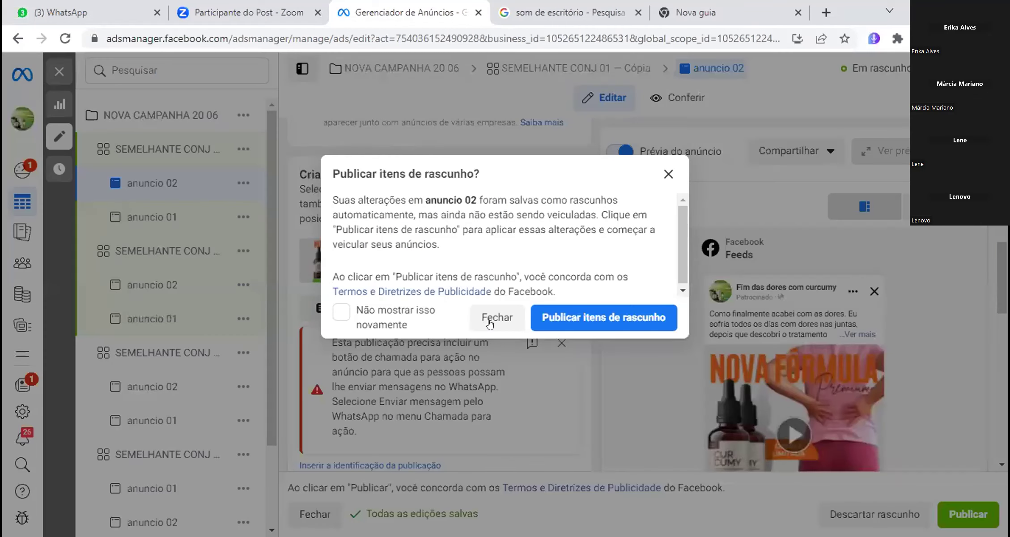
left_click(491, 323)
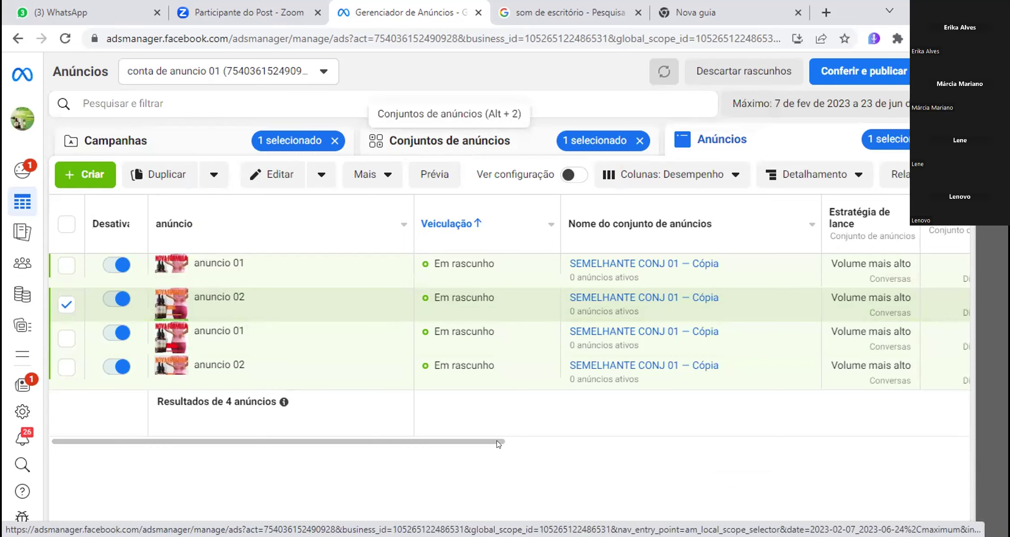
scroll(549, 444, "right", 5)
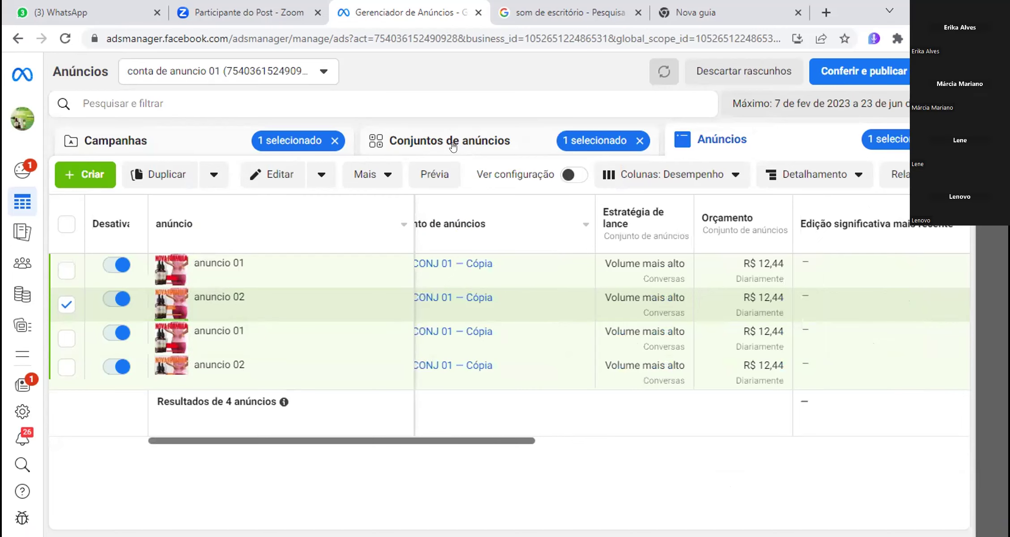
scroll(487, 166, "right", 1)
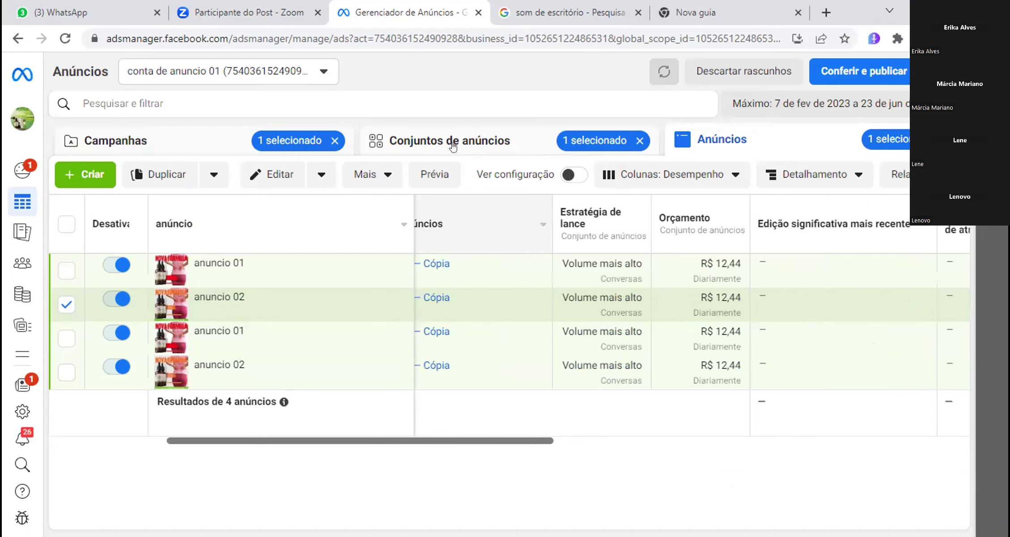
Include the original SEMELHANTE CONJ 01 in the ad set selection and compare the results of its anuncio 01 and anuncio 02.
left_click(371, 141)
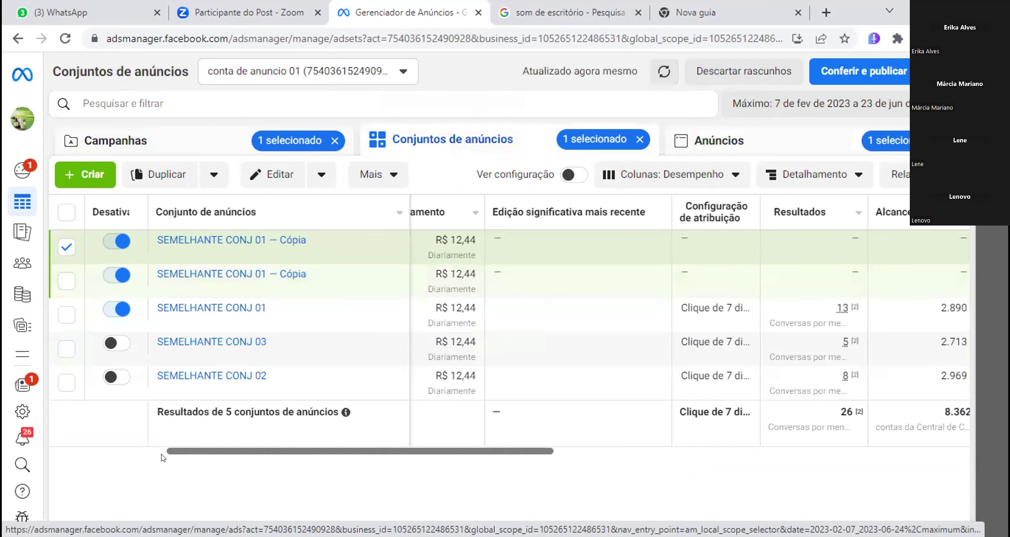
scroll(125, 336, "left", 5)
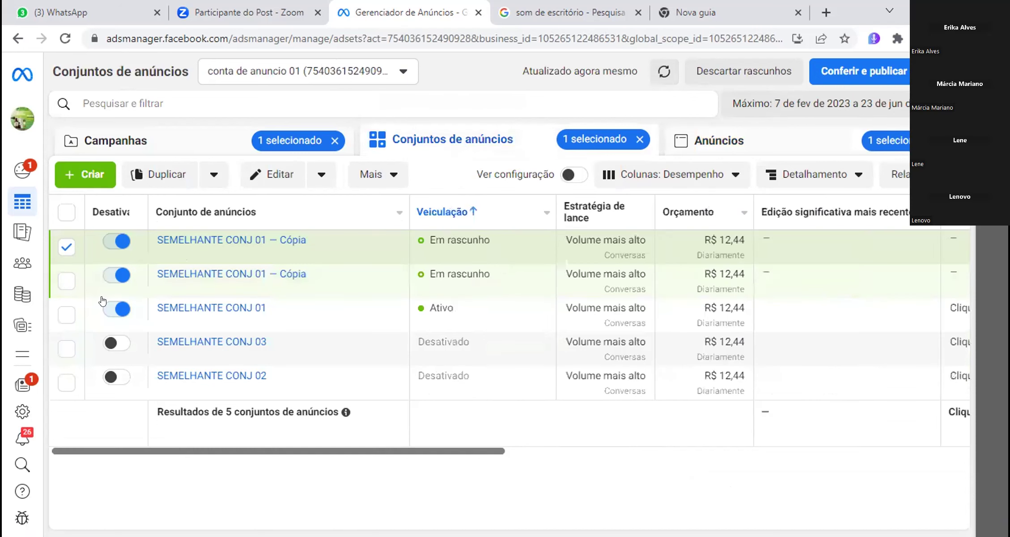
left_click(65, 315)
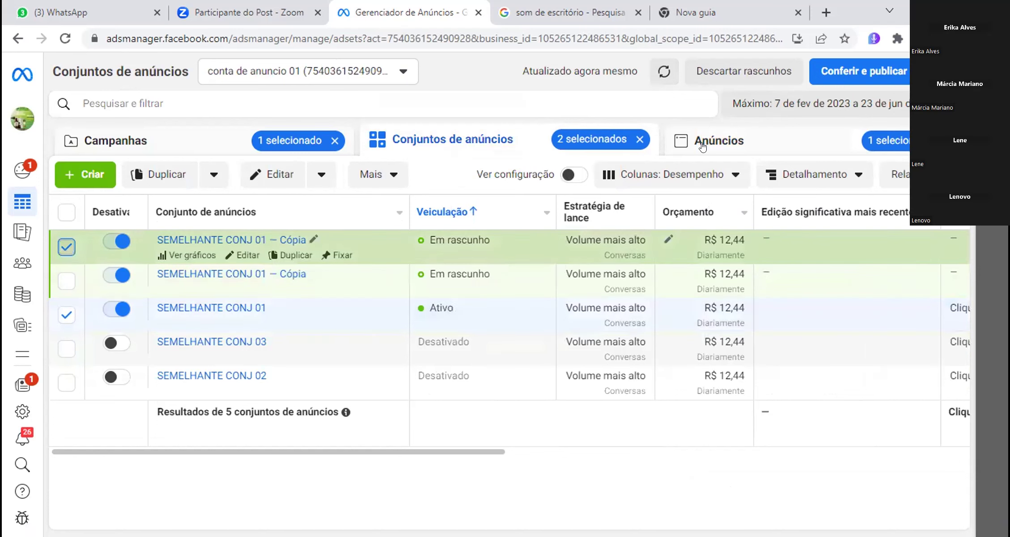
left_click(714, 140)
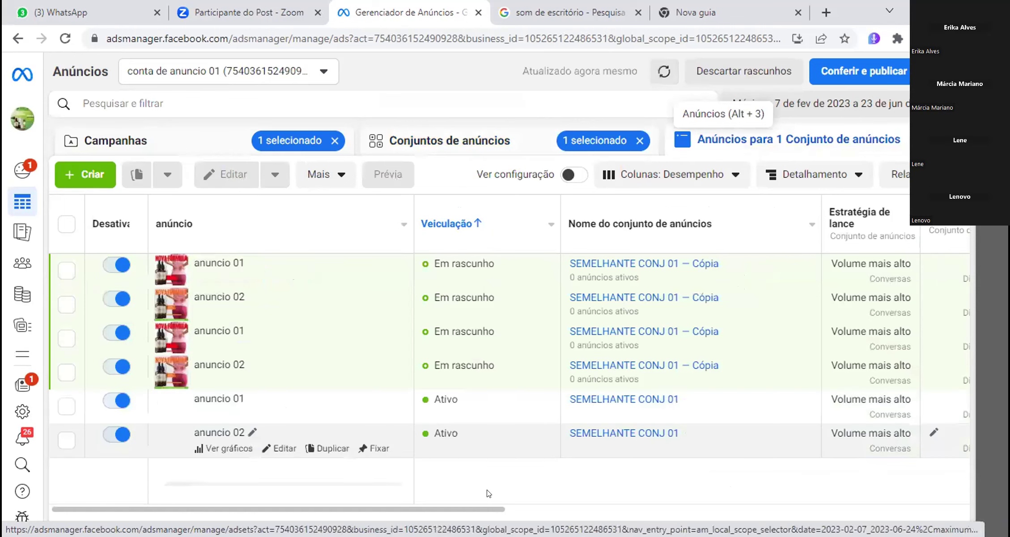
scroll(548, 510, "right", 1)
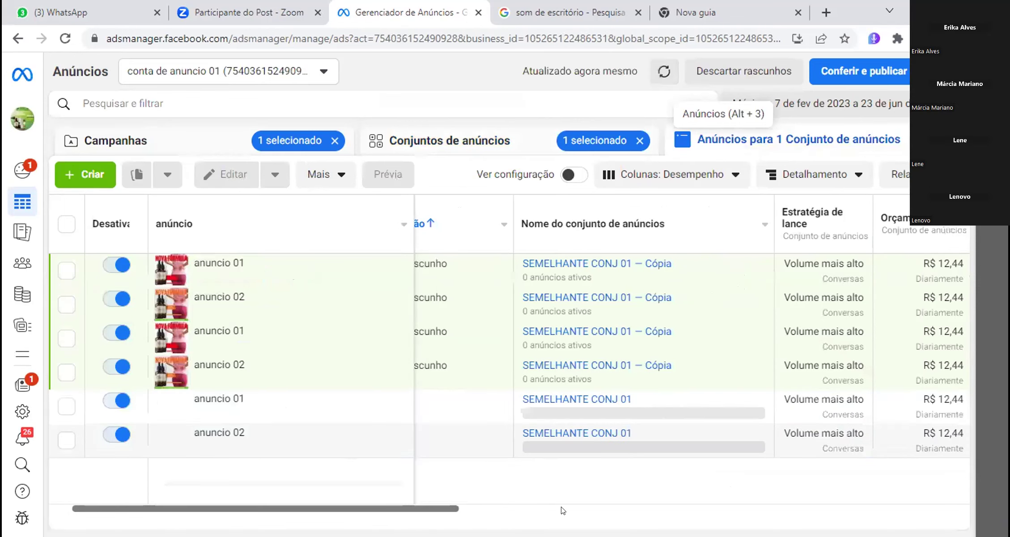
scroll(563, 510, "right", 3)
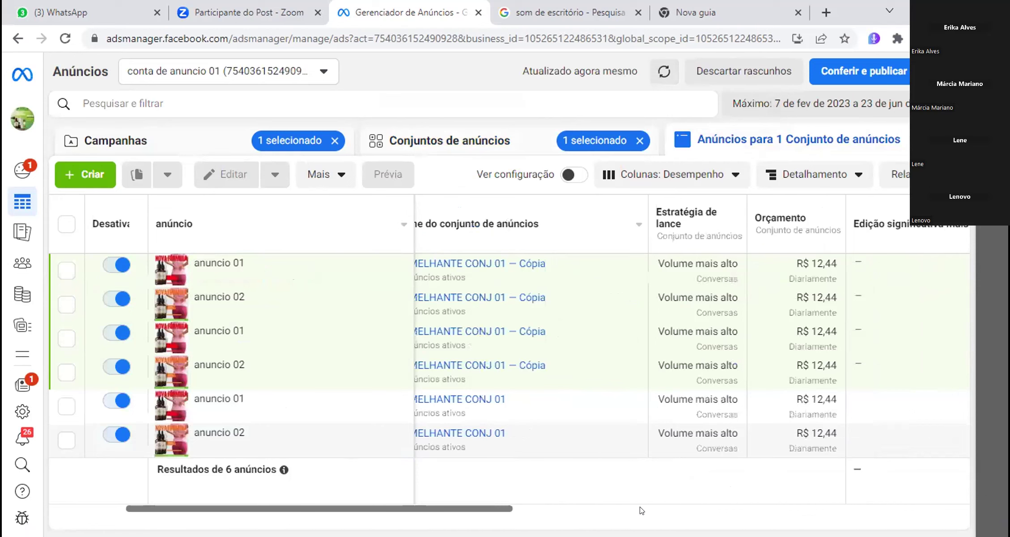
scroll(642, 511, "right", 3)
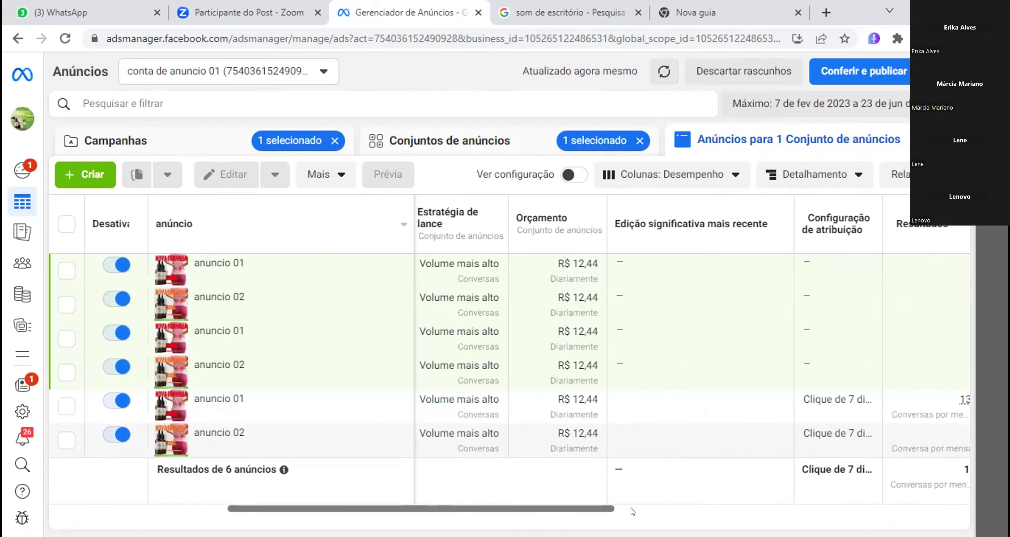
scroll(735, 500, "right", 3)
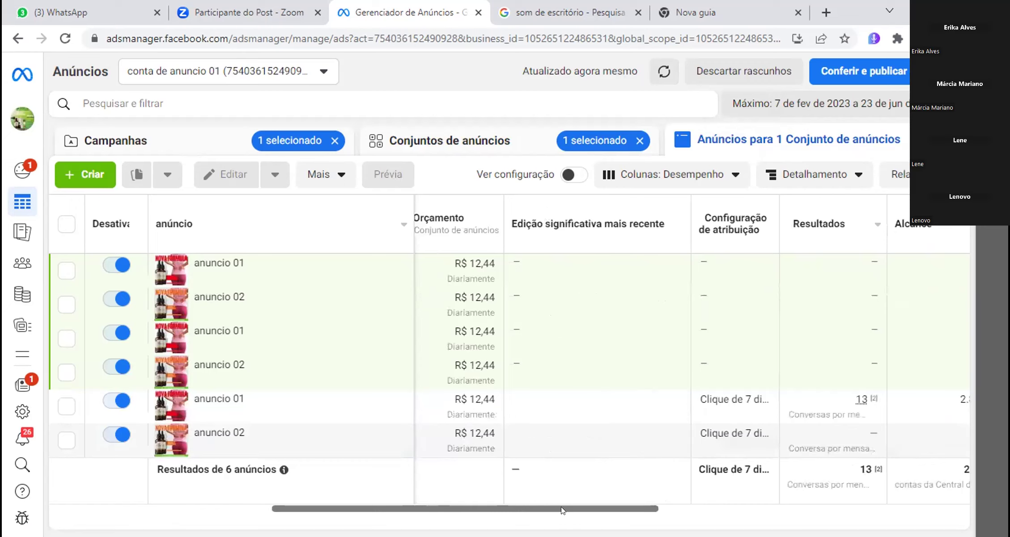
left_click_drag(525, 515, 268, 510)
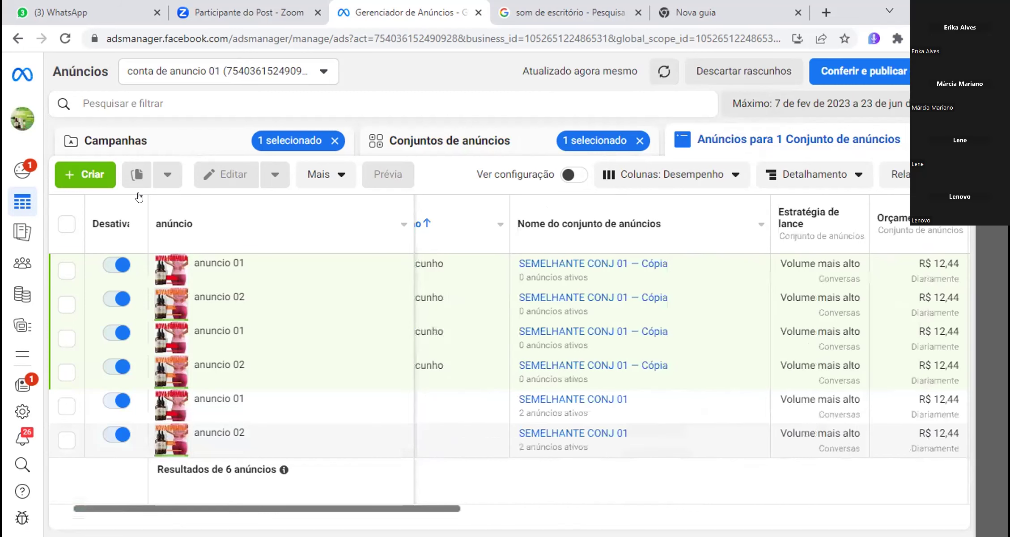
Limit the ads list to the two SEMELHANTE CONJ 01 — Cópia ad sets, leaving out the original ad set.
left_click(458, 145)
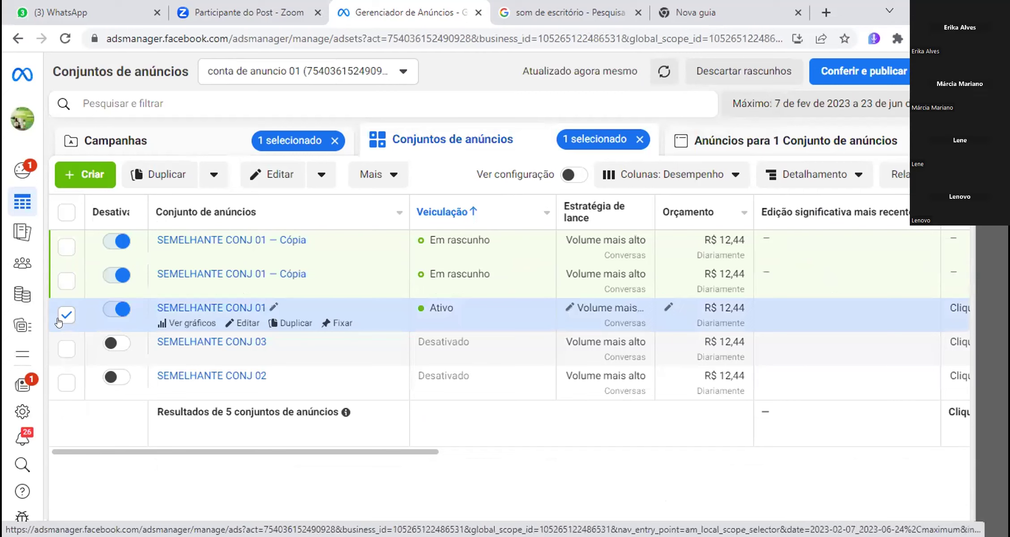
left_click(66, 315)
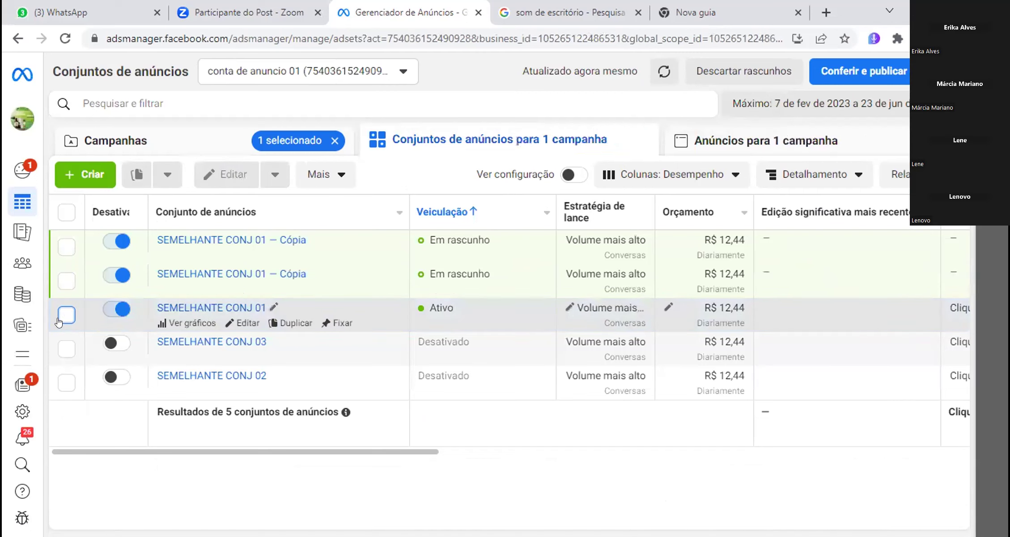
left_click(59, 250)
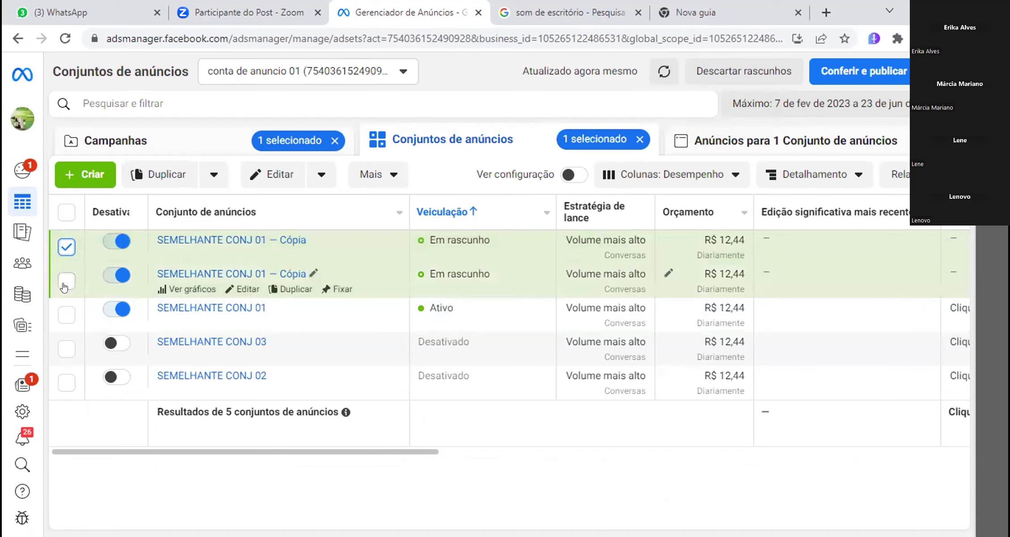
left_click(66, 282)
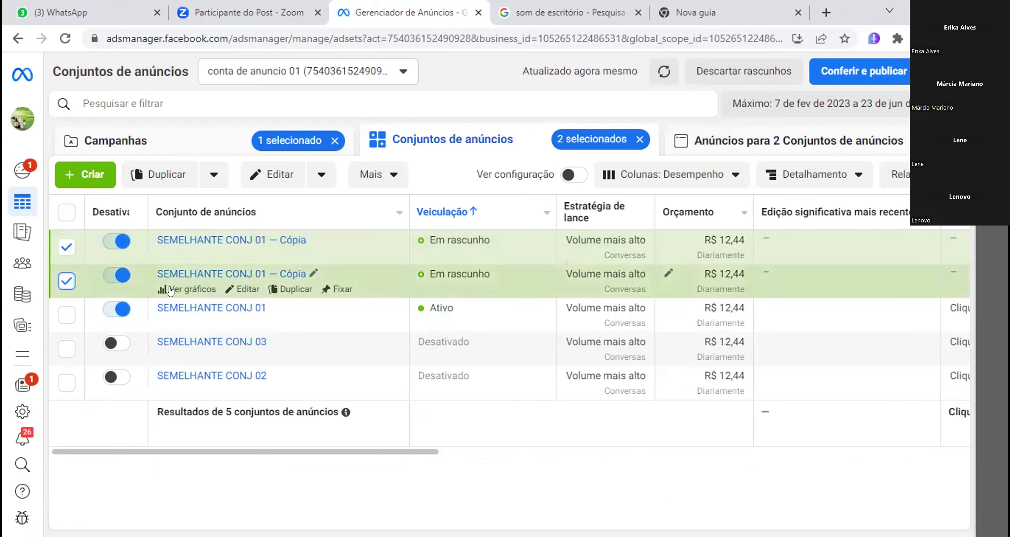
left_click(754, 140)
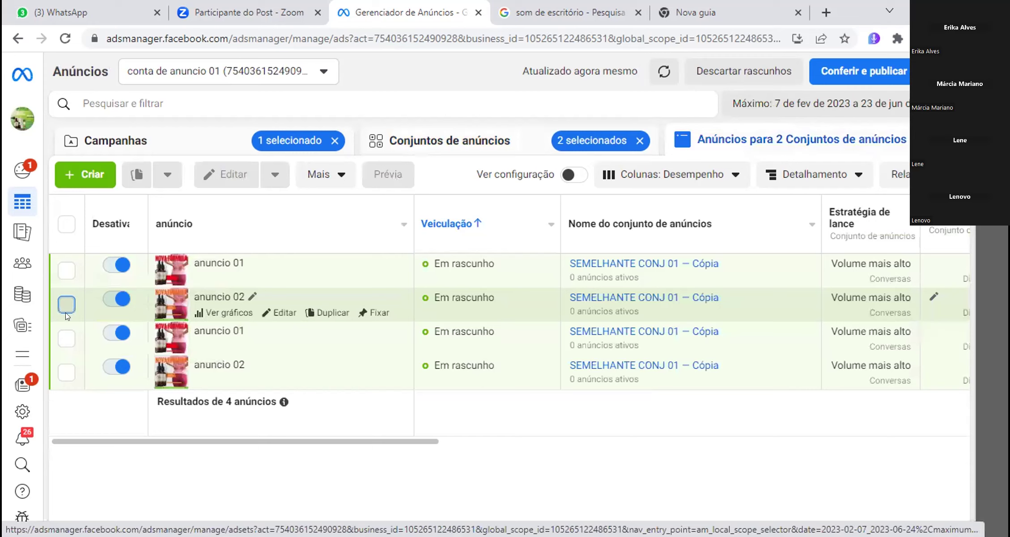
Delete the draft anuncio 02 from both SEMELHANTE CONJ 01 — Cópia ad sets.
left_click(66, 372)
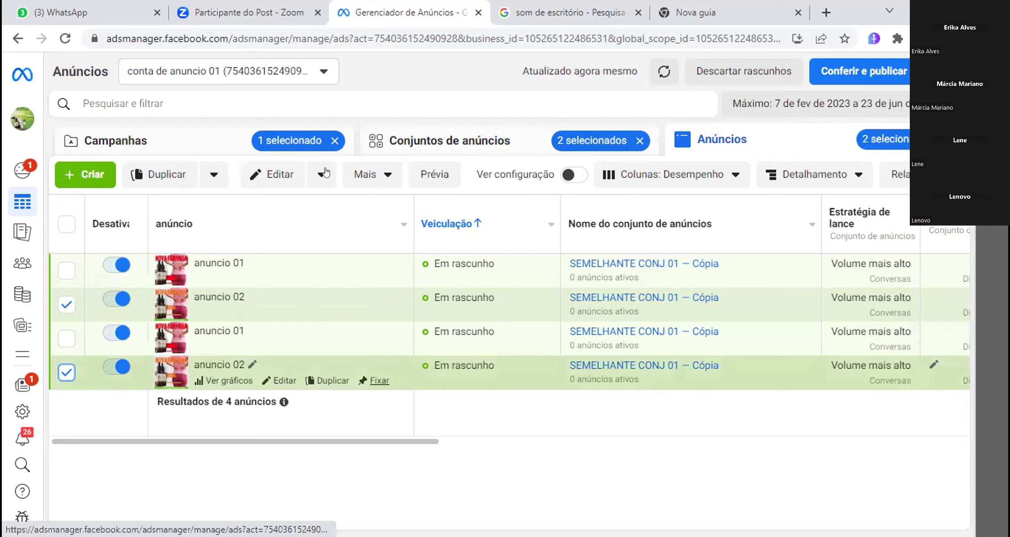
left_click(377, 181)
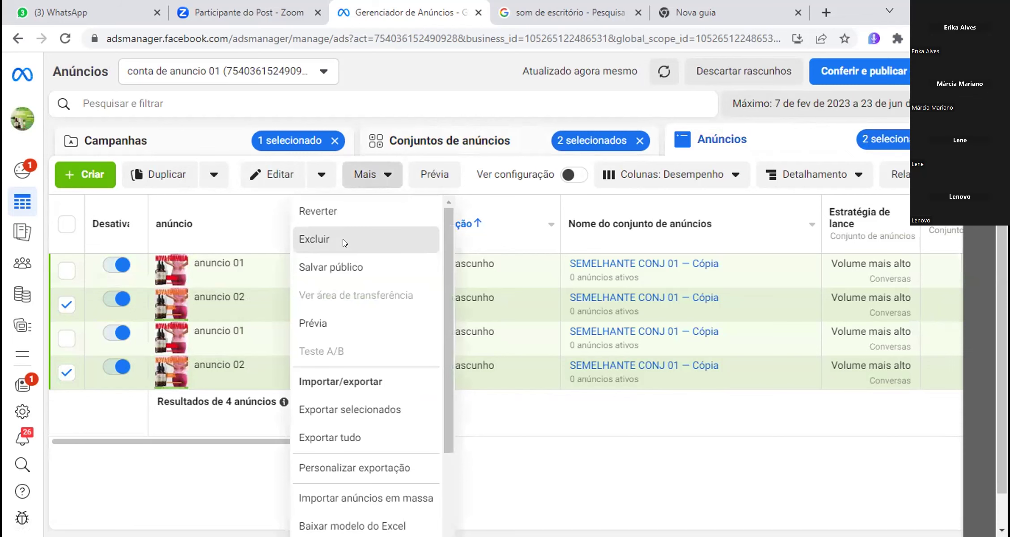
left_click(343, 239)
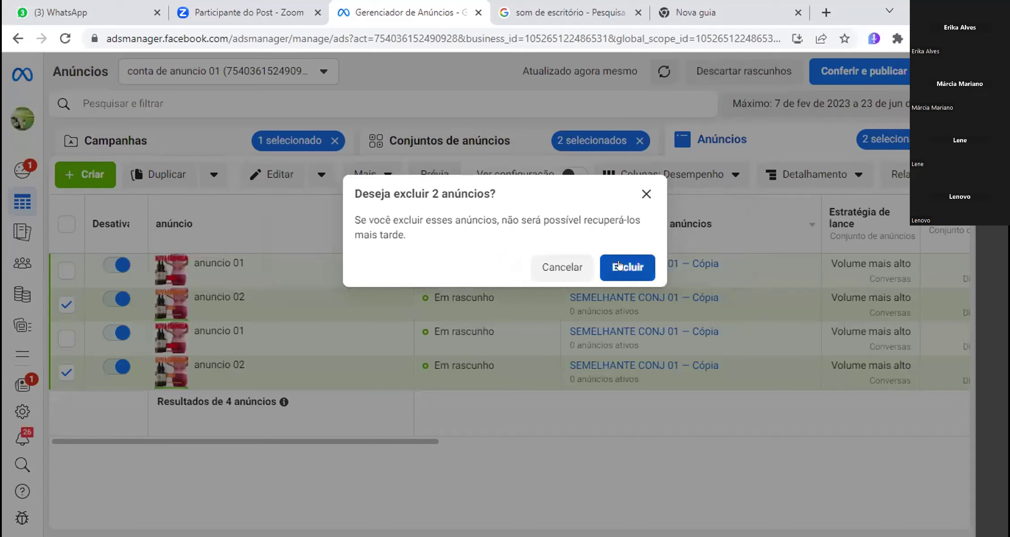
left_click(619, 265)
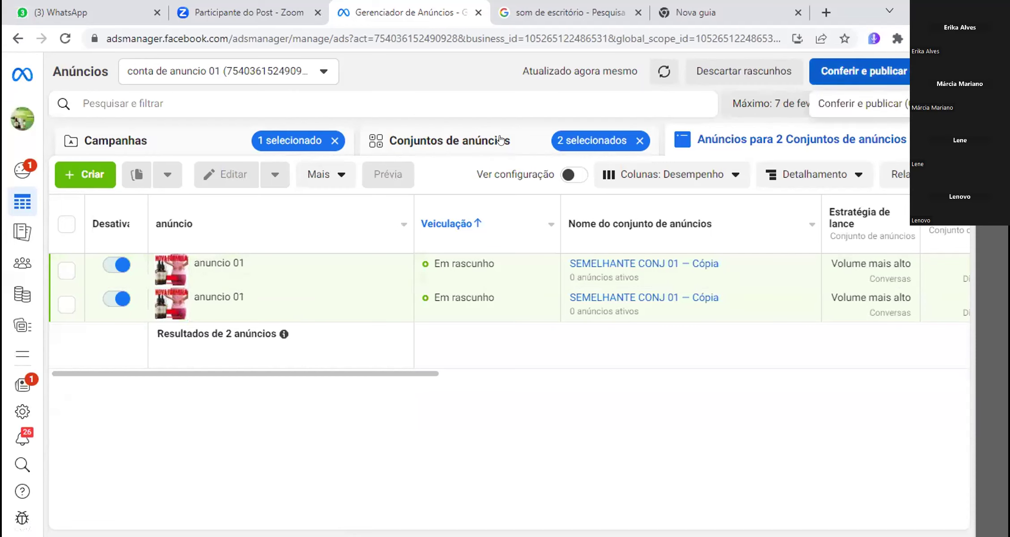
Publish the two copied ad sets with their anuncio 01 ads, allowing items with errors to be published.
left_click(435, 151)
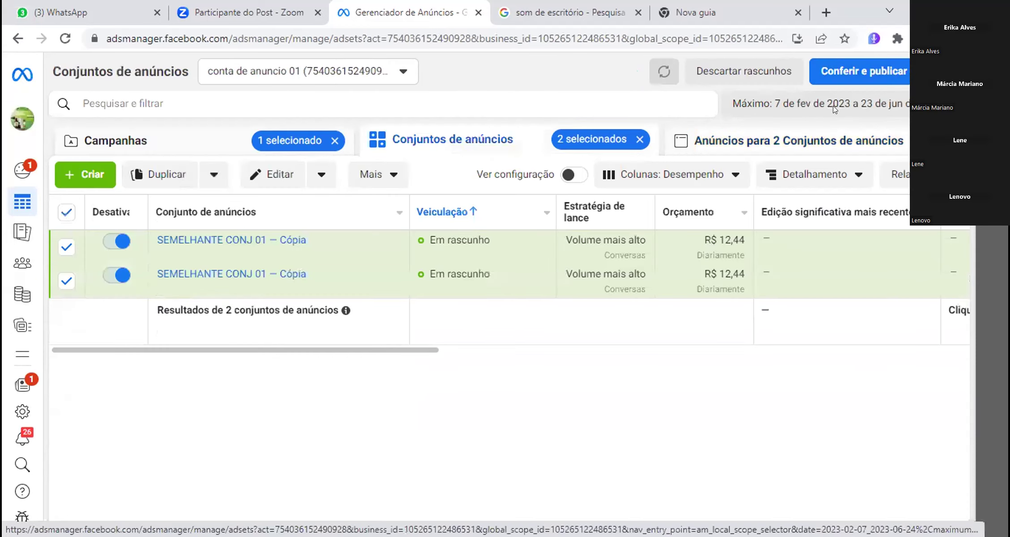
left_click(865, 73)
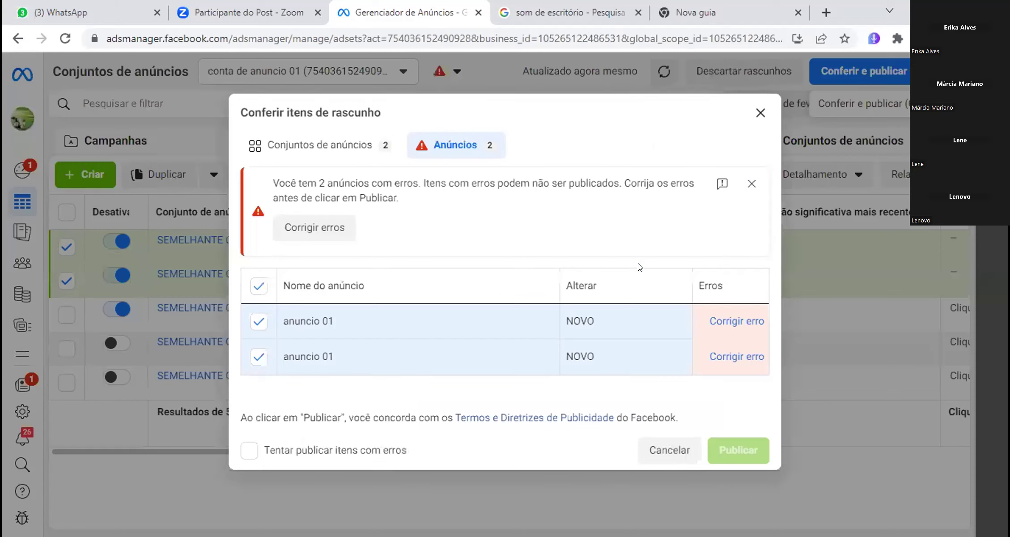
left_click(246, 454)
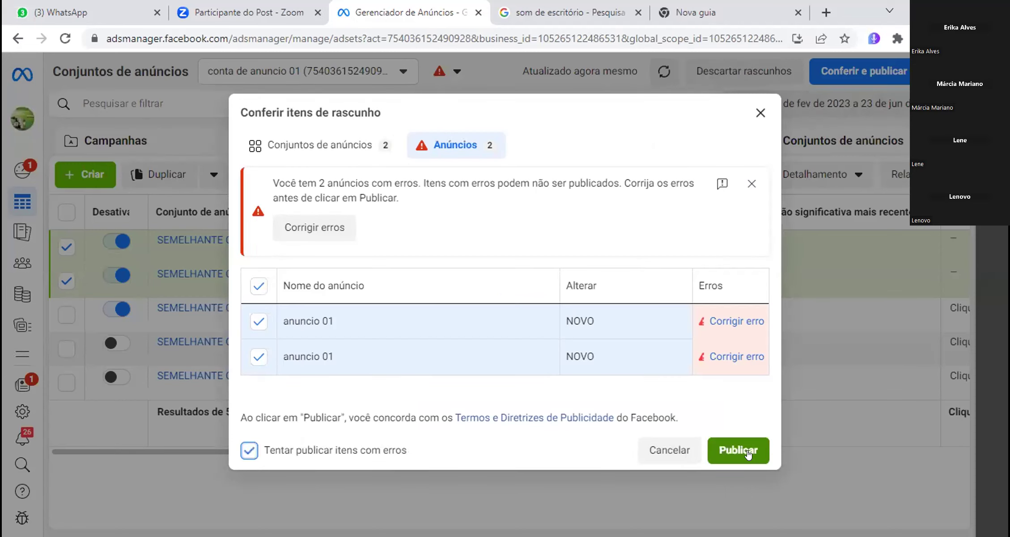
left_click(748, 455)
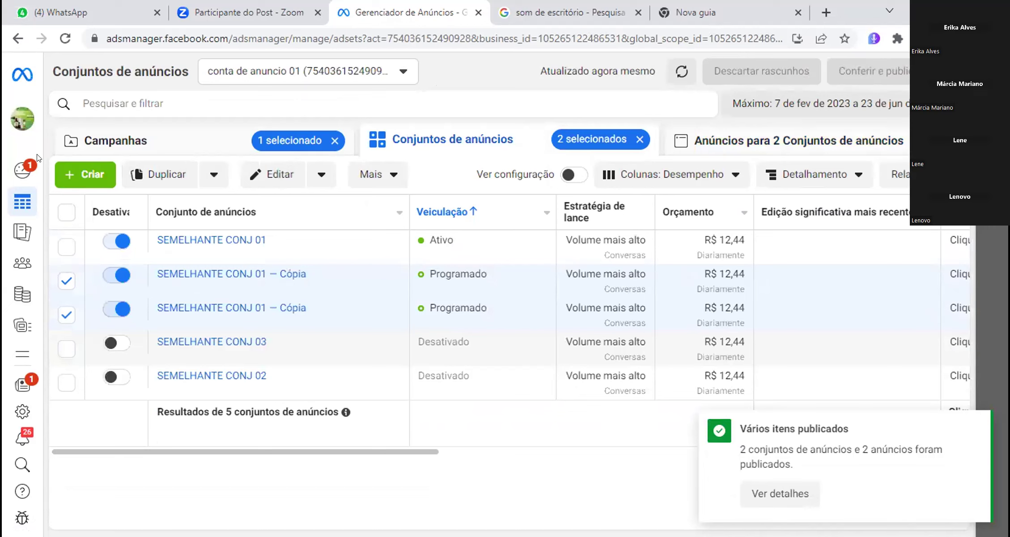
Return to the campaigns list and select campanha La 20 03 — Copia 12 06 instead of NOVA CAMPANHA 20 06.
left_click(753, 139)
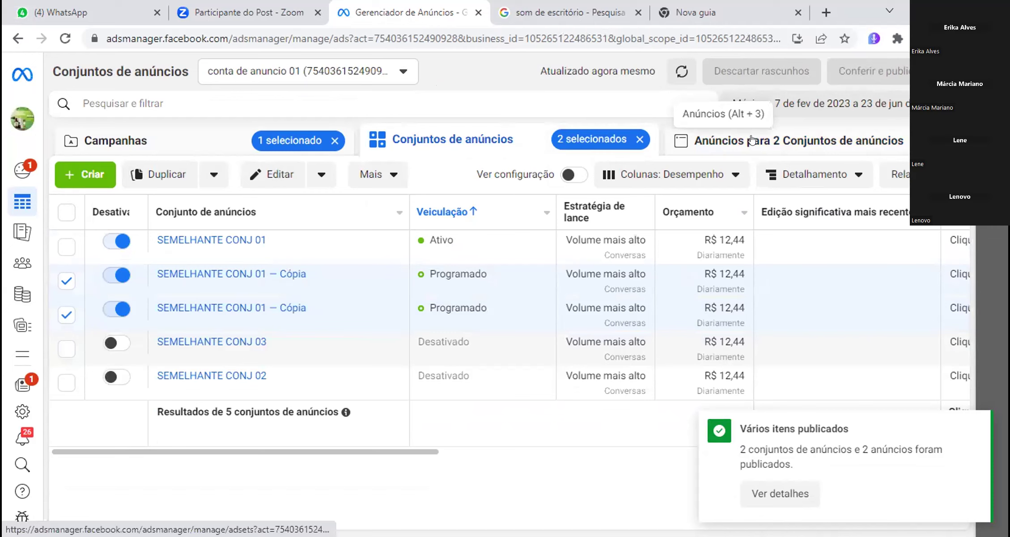
left_click(153, 138)
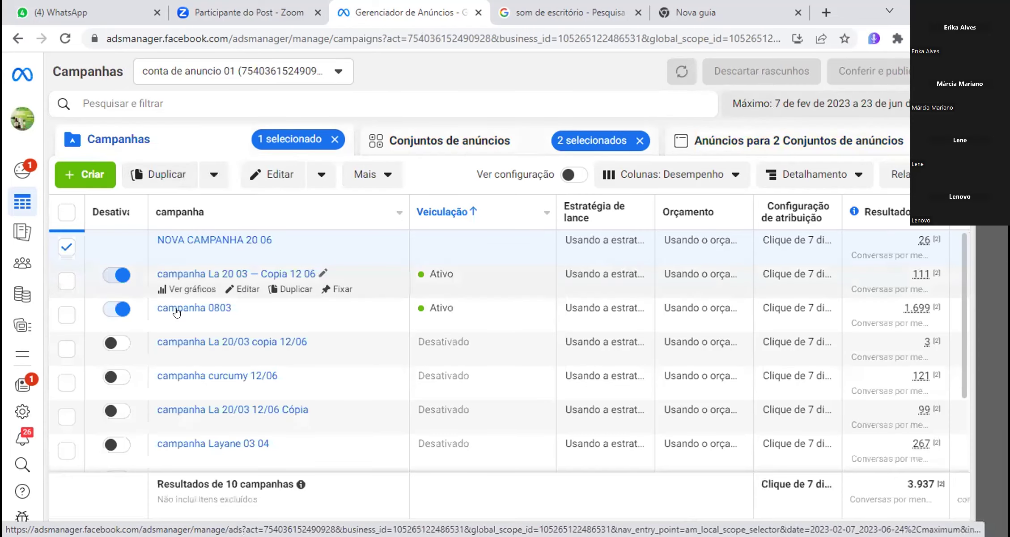
left_click(66, 282)
left_click(66, 247)
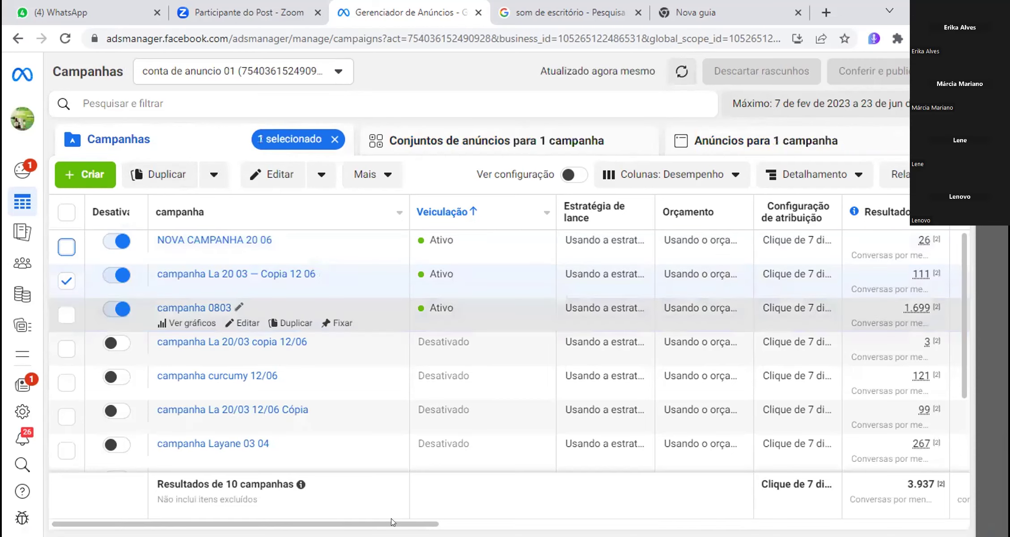
Set the reporting period to Hoje and check the campaigns' results, reach and impressions.
scroll(506, 349, "right", 5)
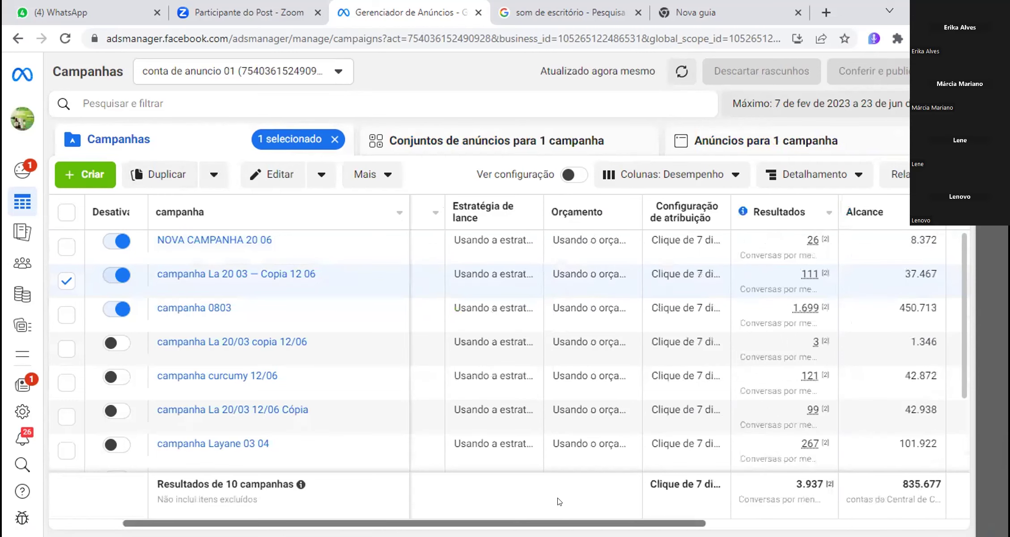
scroll(505, 349, "right", 1)
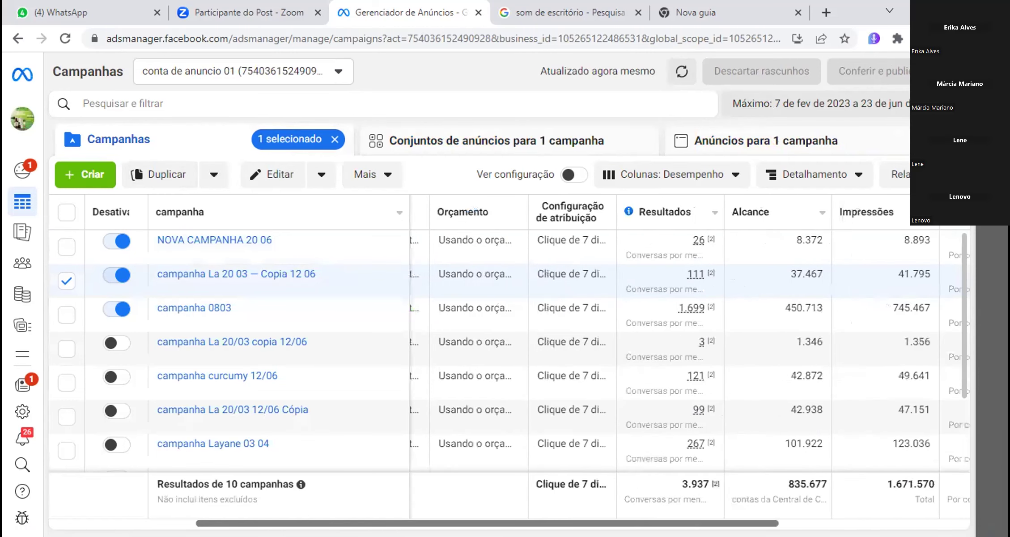
left_click(819, 103)
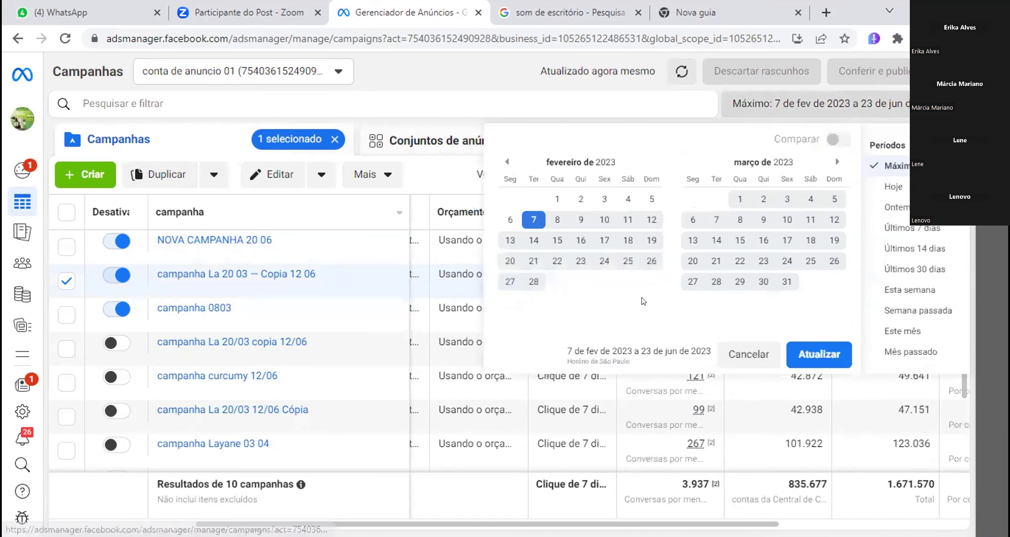
left_click(901, 185)
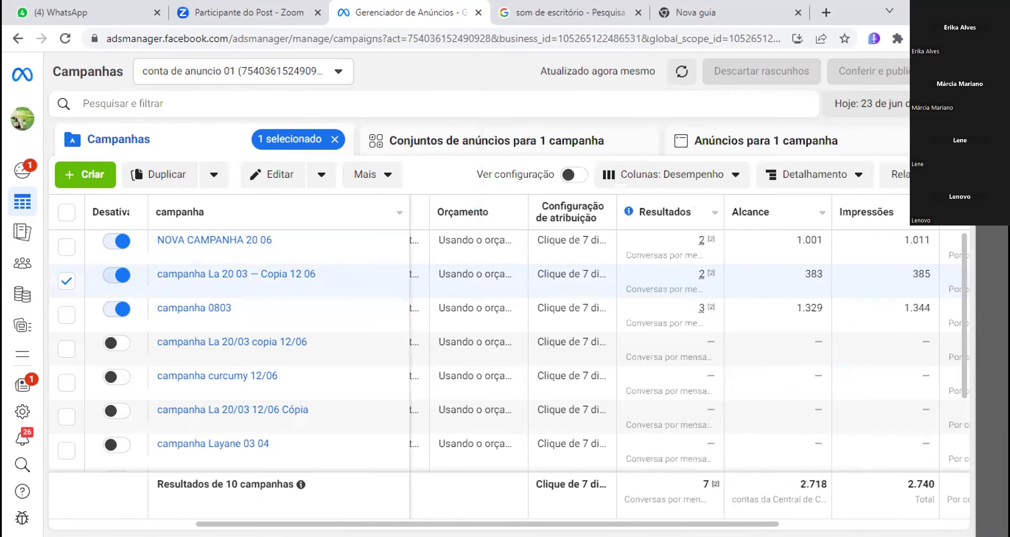
Set the reporting period to Ontem and compare the active campaigns' results and cost per result.
left_click(868, 104)
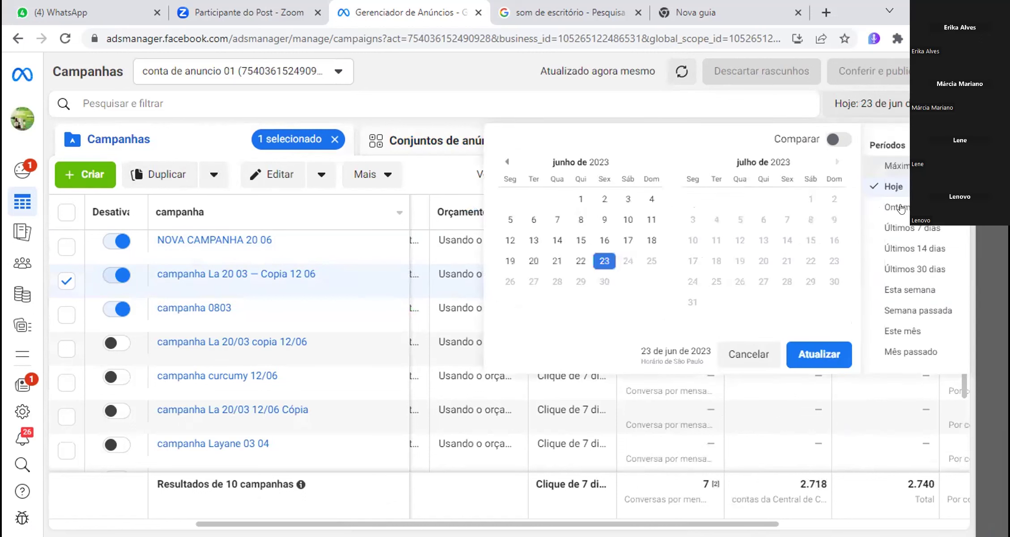
left_click(901, 207)
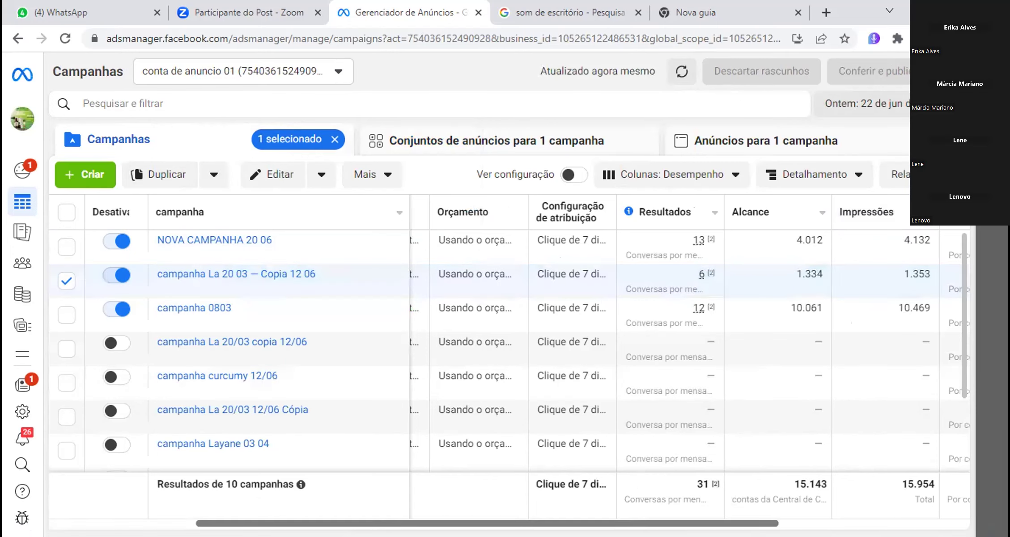
scroll(583, 361, "right", 2)
scroll(874, 283, "right", 4)
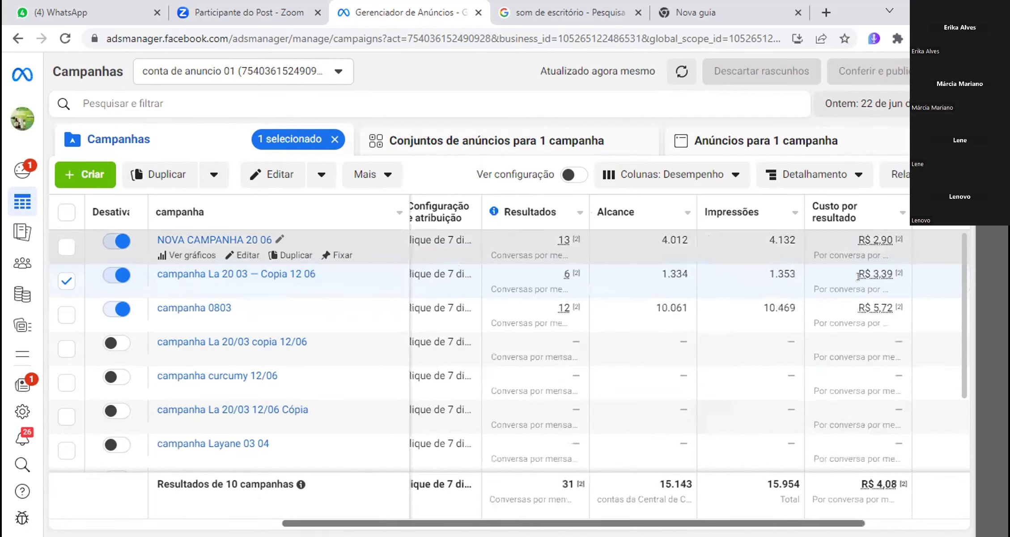
mouse_move(858, 276)
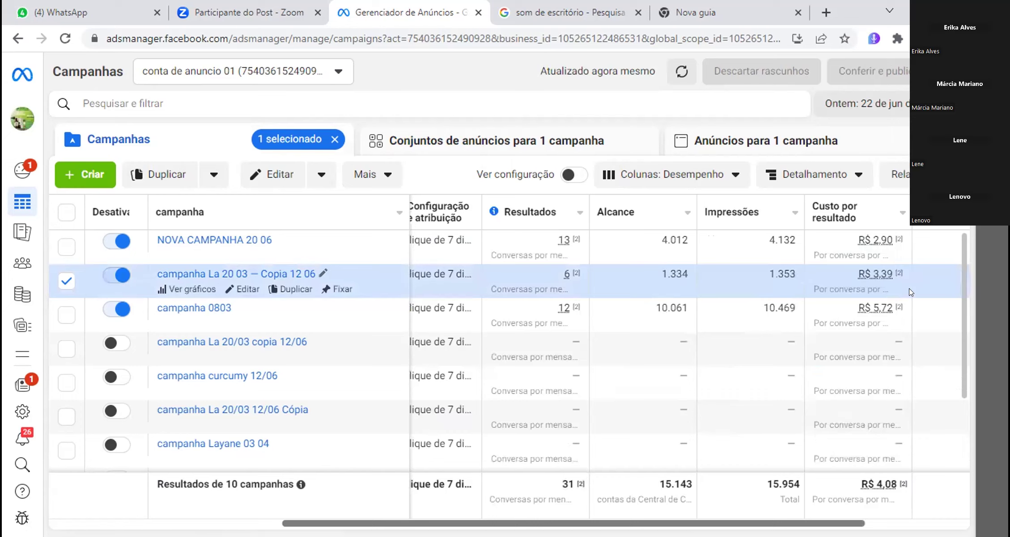
mouse_move(899, 274)
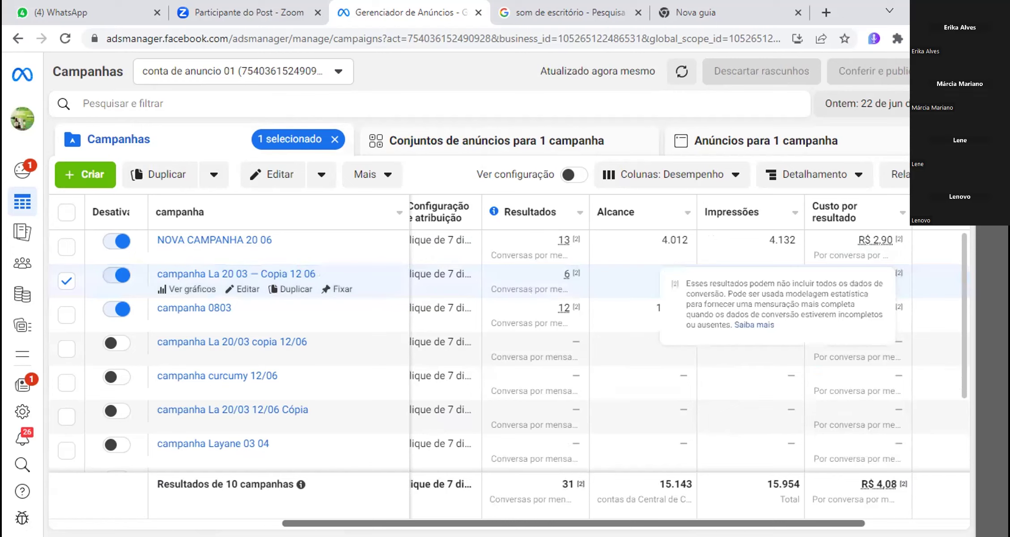
Set the reporting period to Hoje and compare the active campaigns' results, reach and cost per result.
left_click(859, 103)
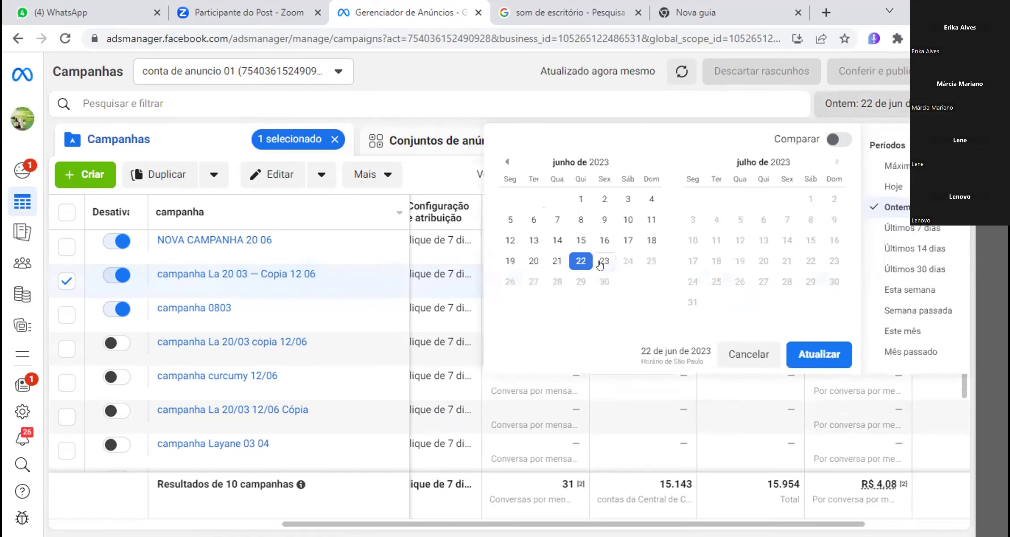
left_click(894, 186)
left_click(821, 356)
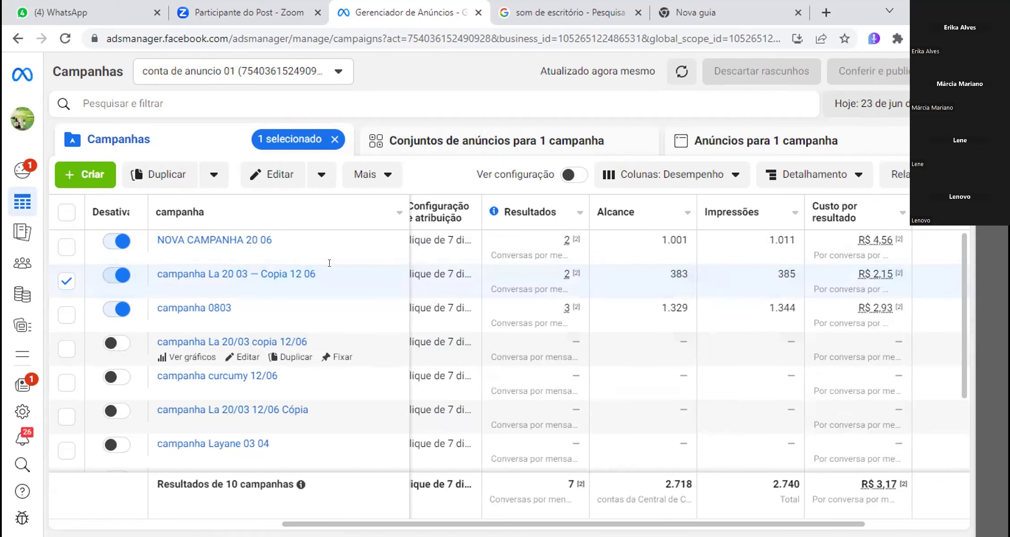
left_click(608, 291)
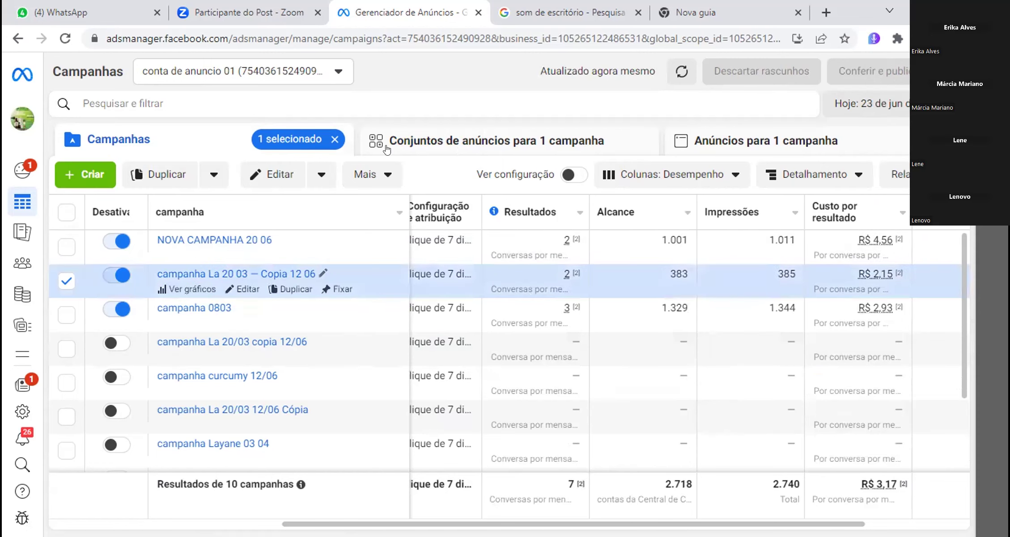
Open the ad sets of campanha La 20 03 — Copia 12 06 and check their budgets, results and cost per result.
left_click(443, 138)
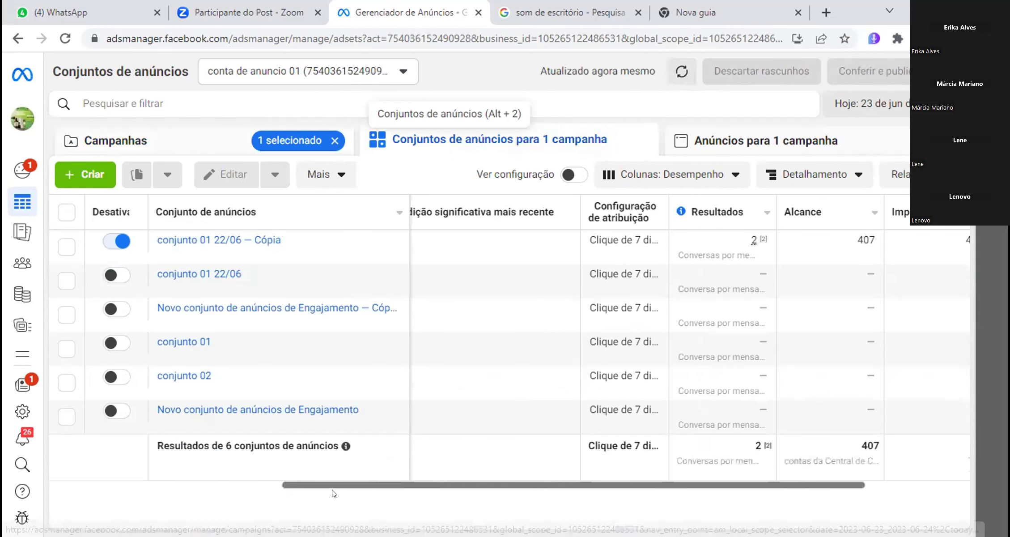
scroll(325, 487, "left", 5)
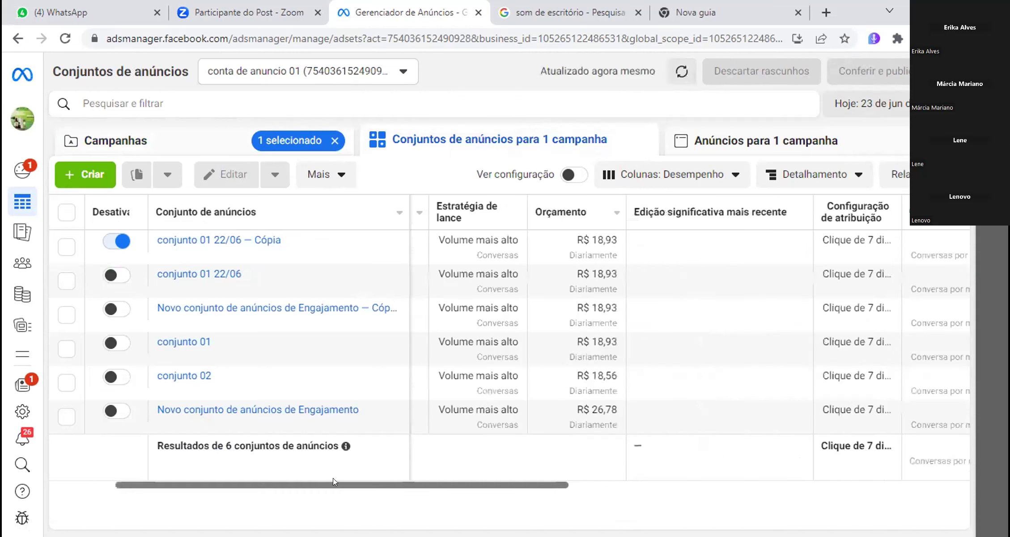
scroll(513, 476, "right", 5)
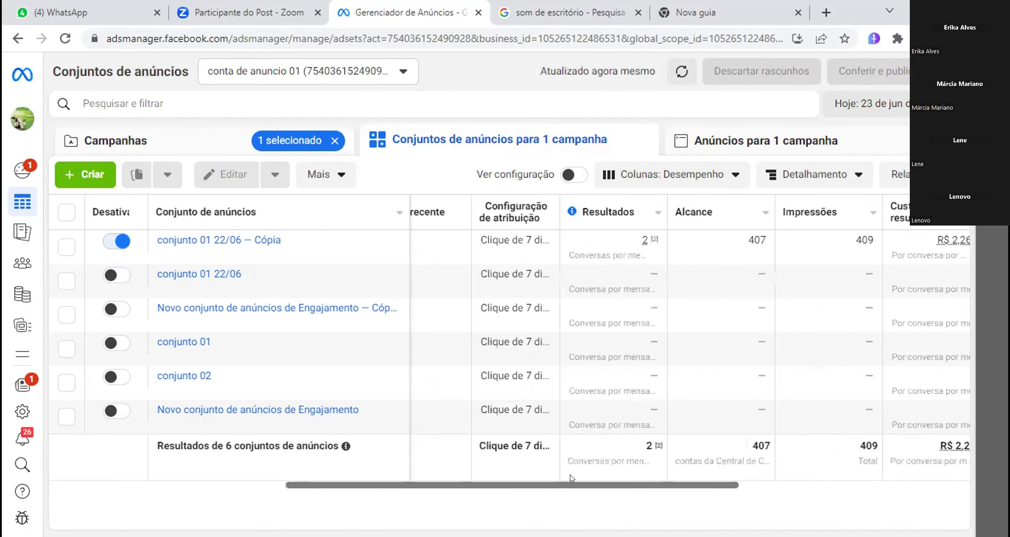
scroll(571, 475, "right", 3)
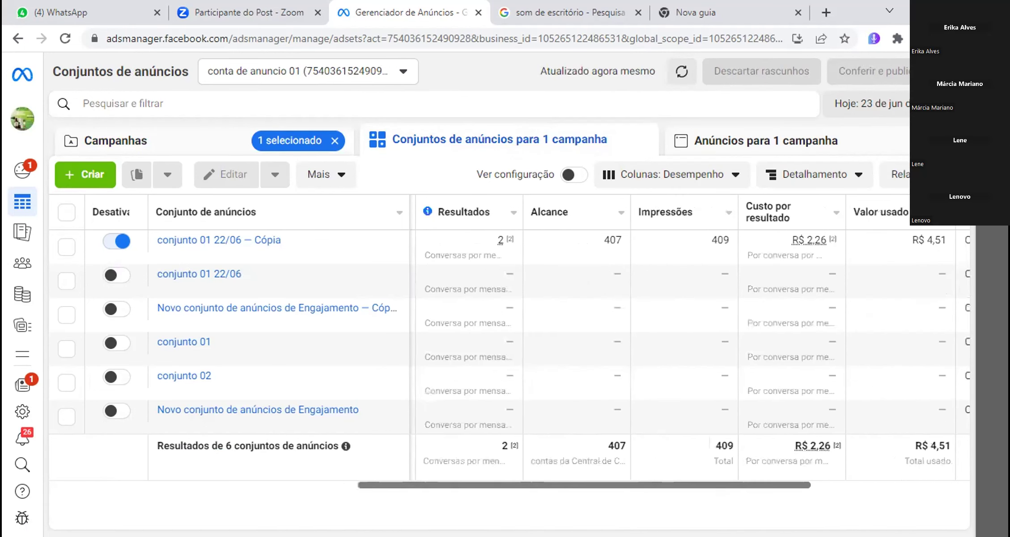
Set the reporting period to Máximo and review the ad sets' cost per result, amount spent and scheduling.
left_click(871, 104)
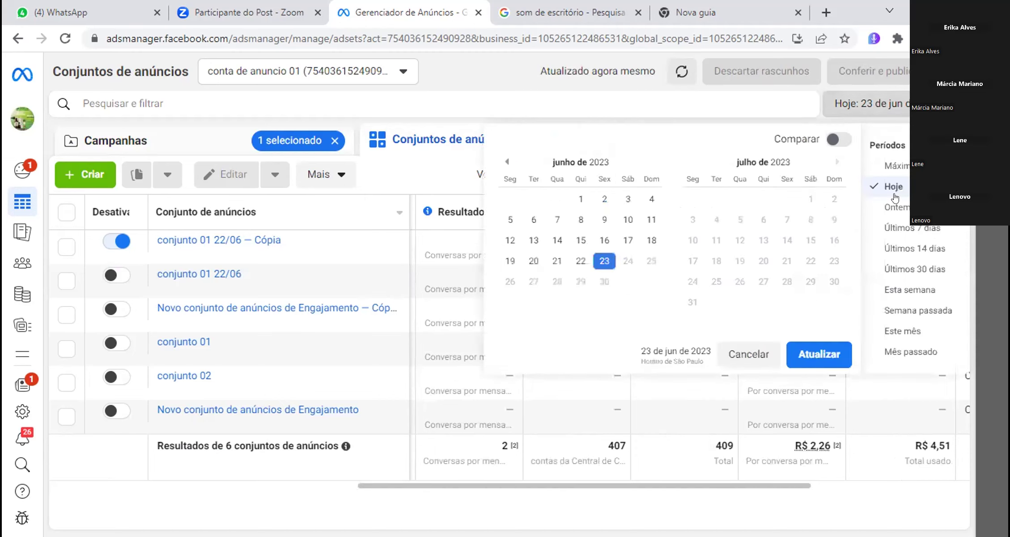
left_click(904, 159)
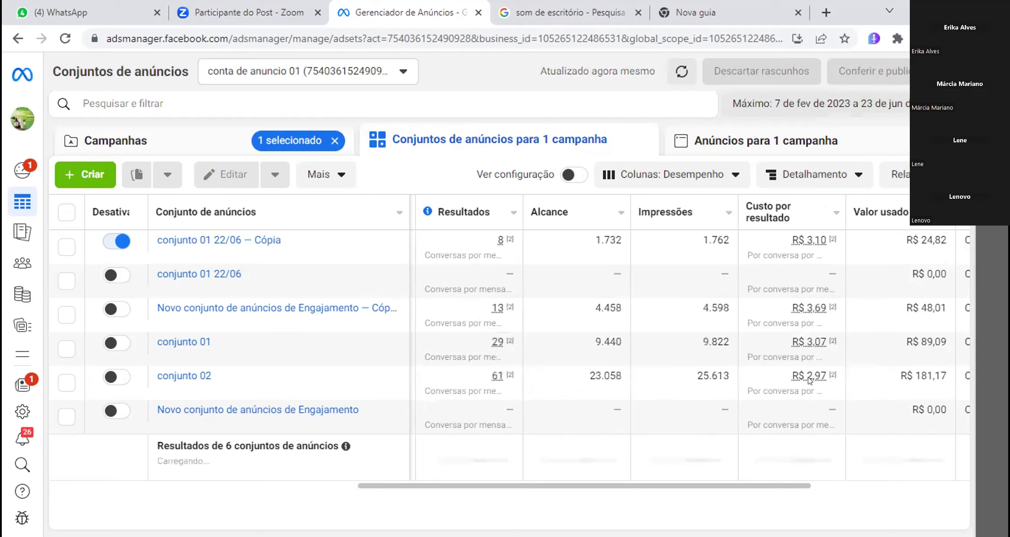
left_click_drag(804, 477, 888, 477)
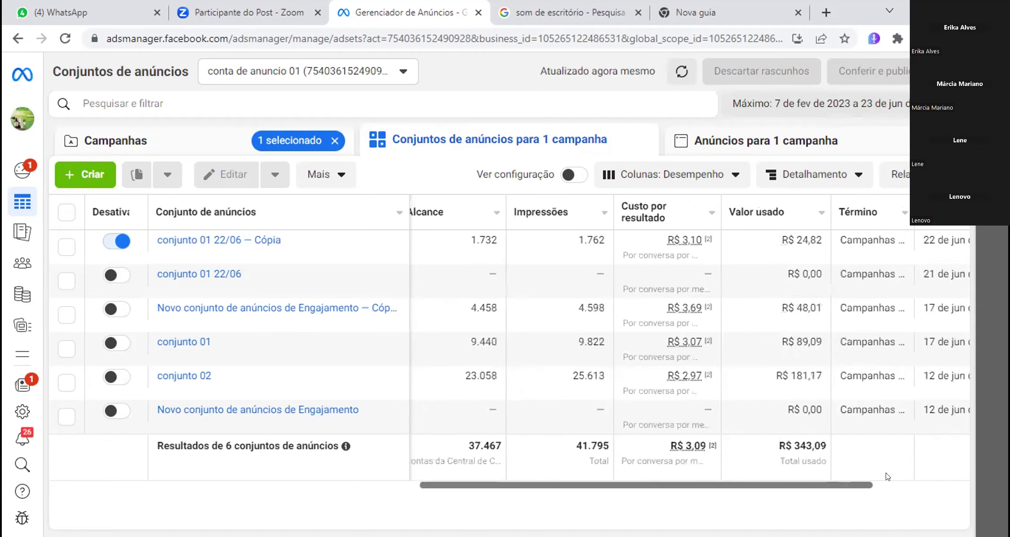
scroll(886, 474, "right", 5)
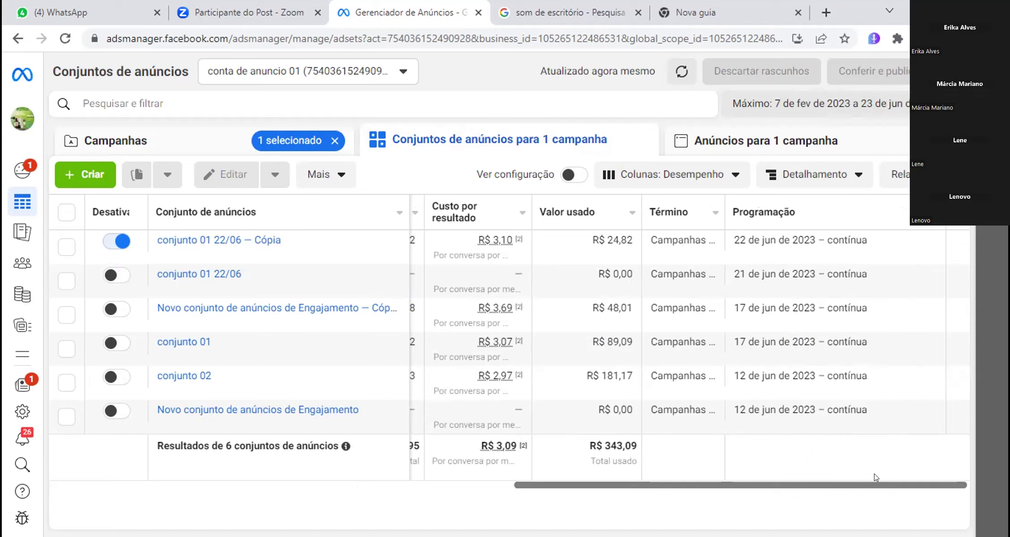
scroll(875, 475, "left", 1)
scroll(854, 486, "left", 1)
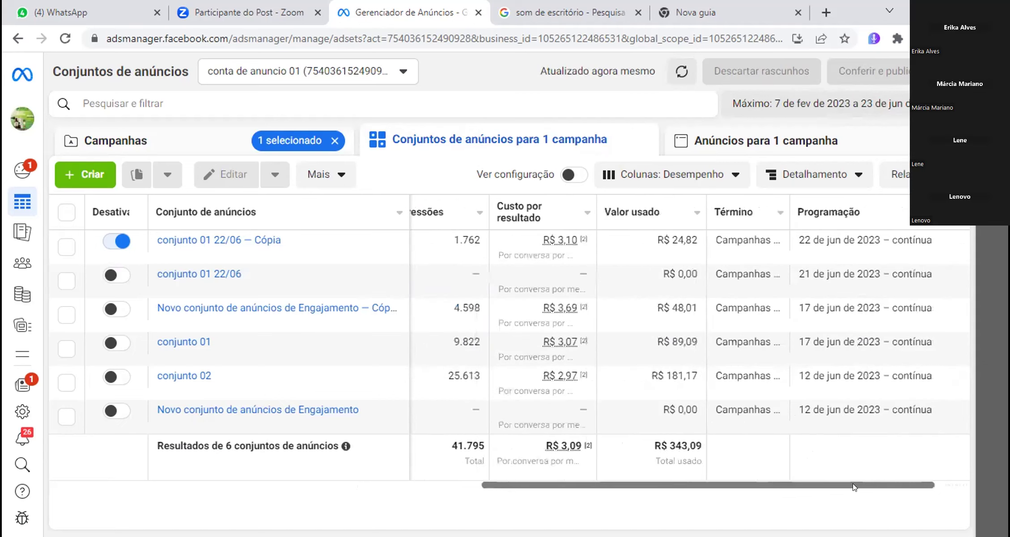
scroll(819, 487, "left", 1)
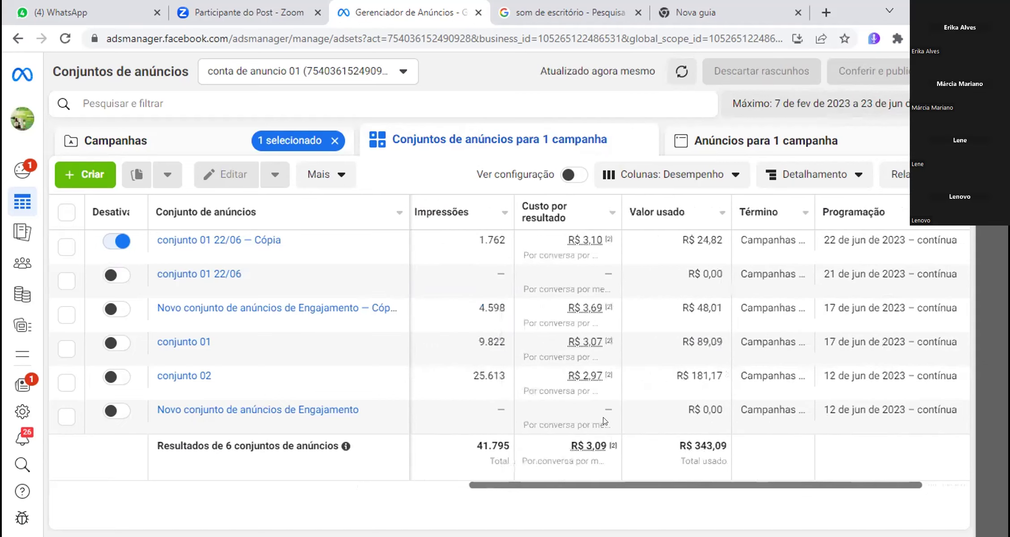
Compare the ad sets' results, reach and impressions over the maximum period against their cost per result.
scroll(604, 417, "left", 3)
mouse_move(235, 281)
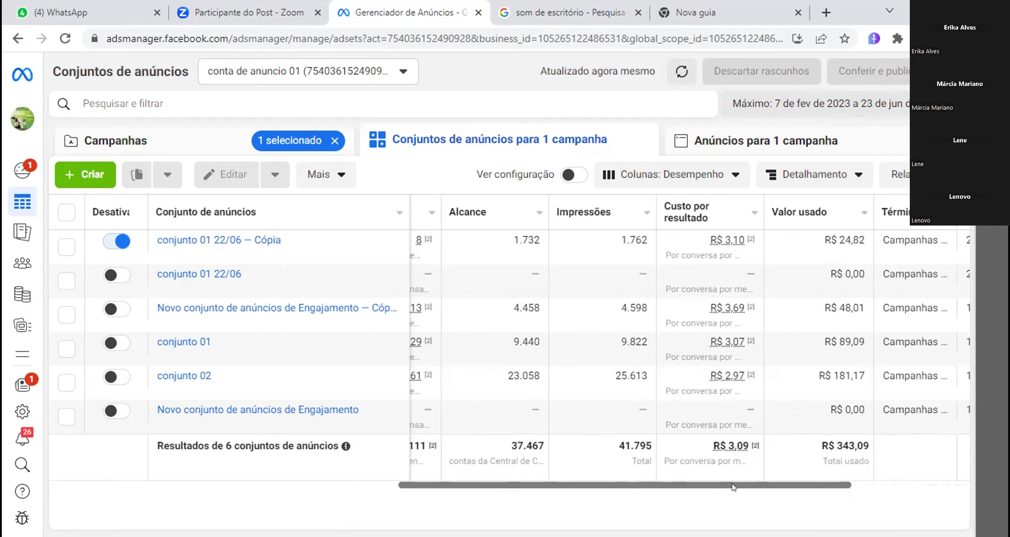
scroll(760, 478, "right", 1)
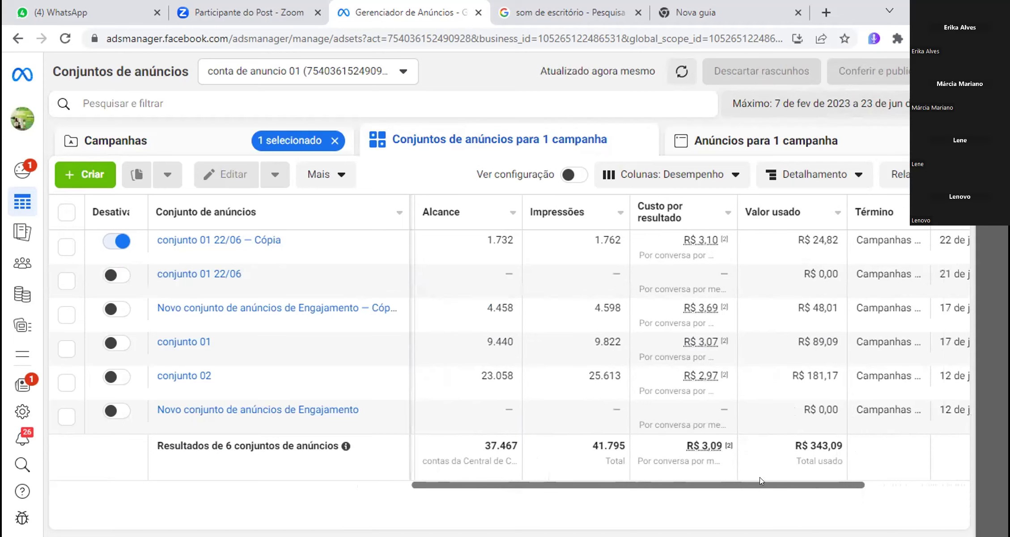
scroll(760, 478, "right", 1)
scroll(744, 485, "left", 1)
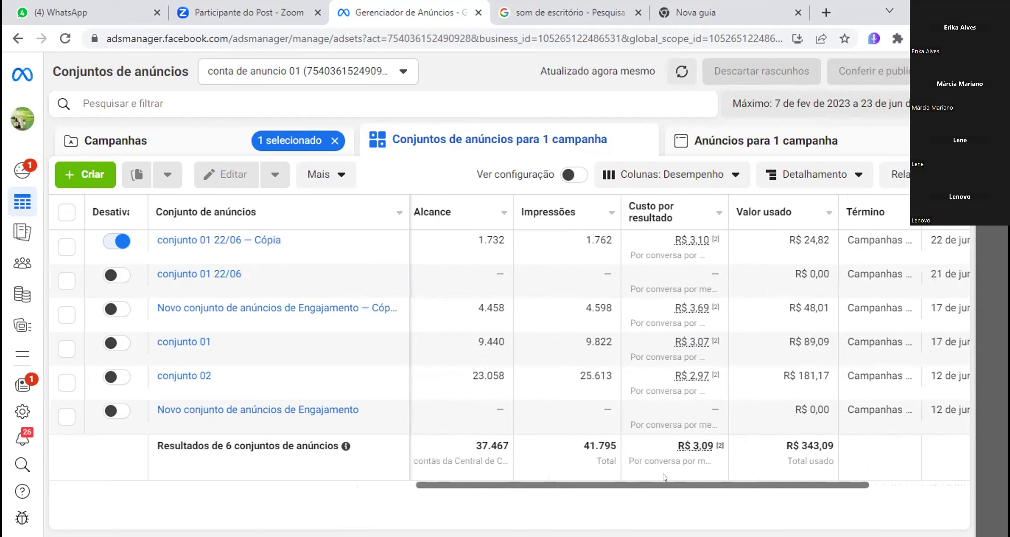
scroll(650, 475, "left", 5)
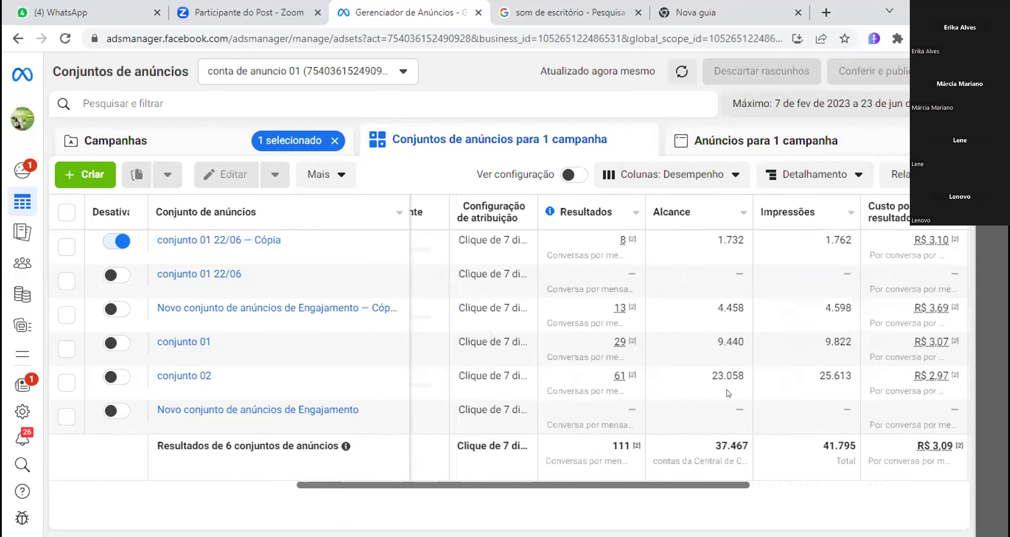
scroll(728, 393, "right", 3)
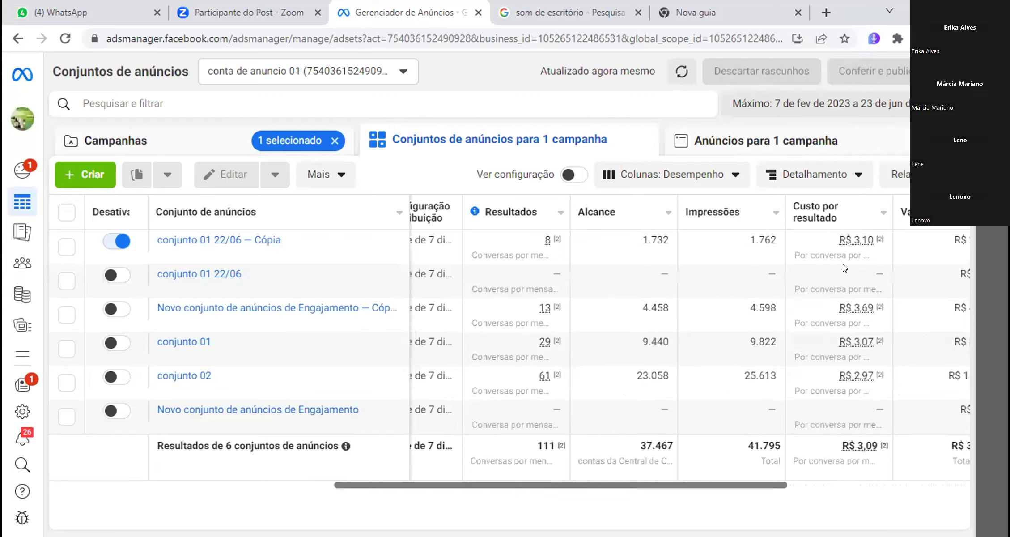
Set the reporting period to Ontem and check the results, cost per result and amount spent of conjunto 01 22/06 — Cópia.
left_click(819, 104)
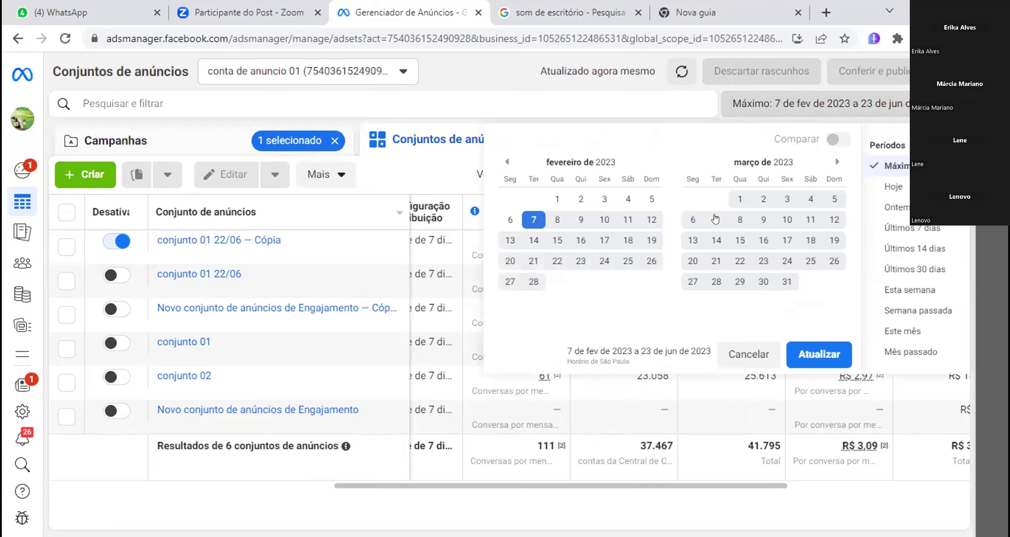
left_click(903, 207)
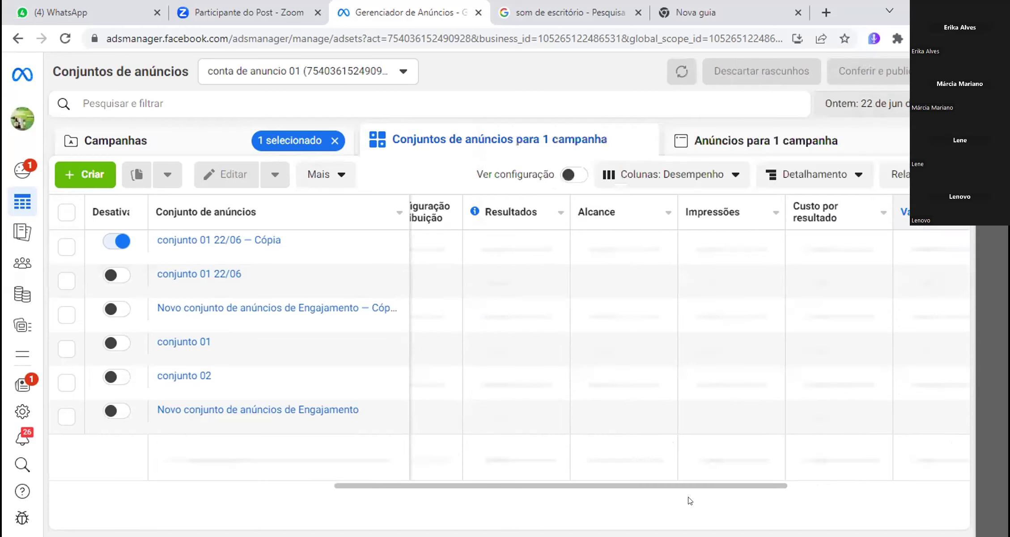
left_click_drag(703, 483, 723, 485)
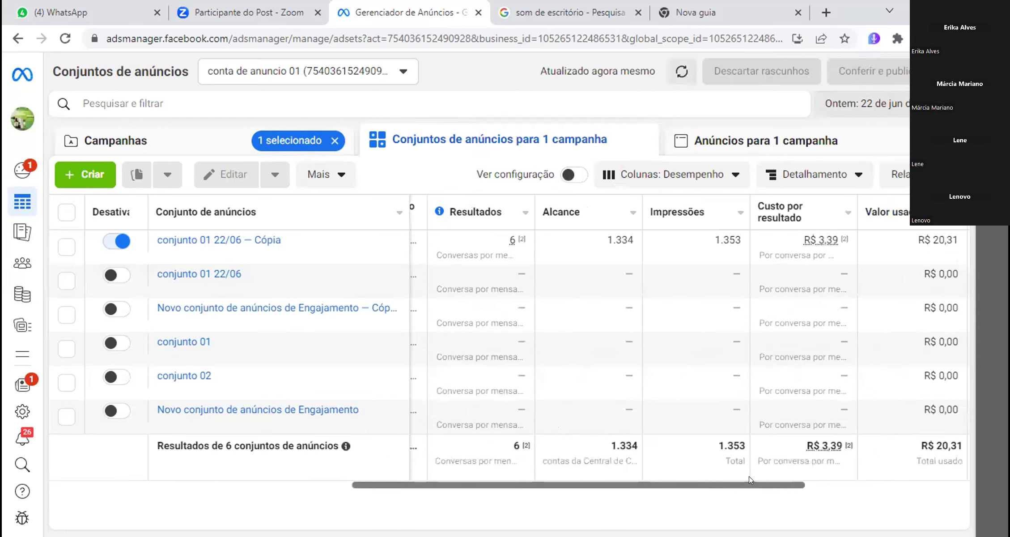
scroll(749, 476, "right", 2)
scroll(758, 482, "right", 1)
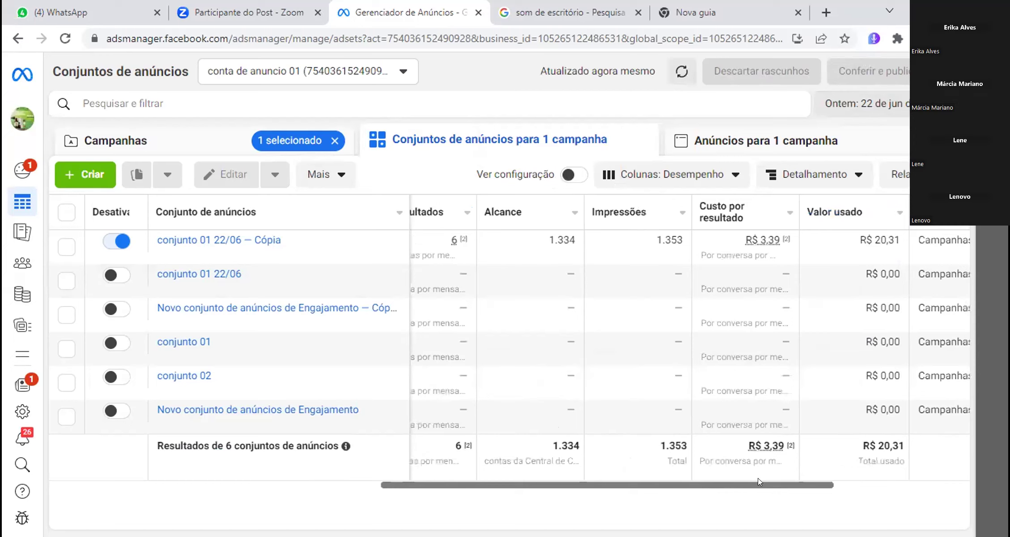
scroll(758, 480, "right", 1)
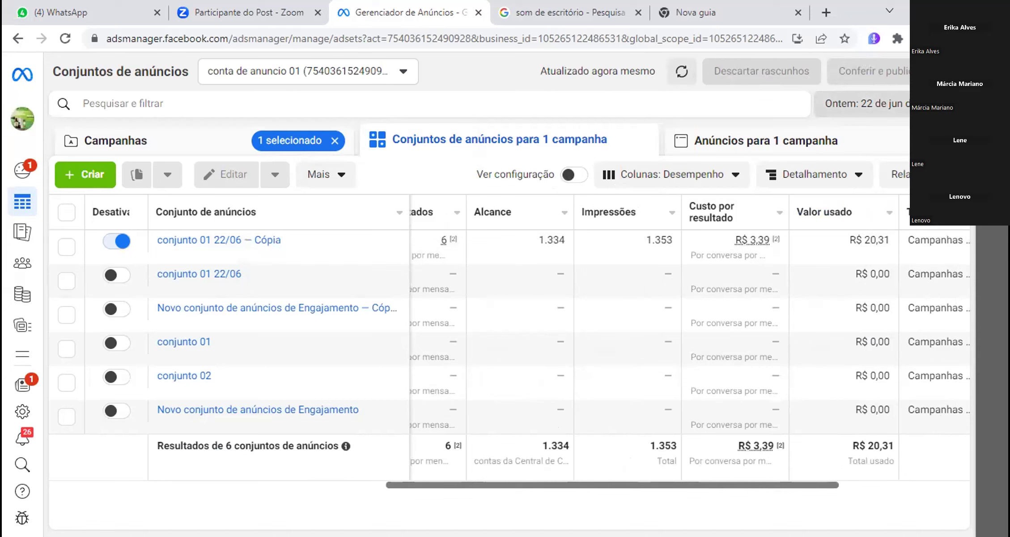
Set the ad sets' reporting period back to Hoje and check their performance, delivery status and daily budgets.
left_click(859, 104)
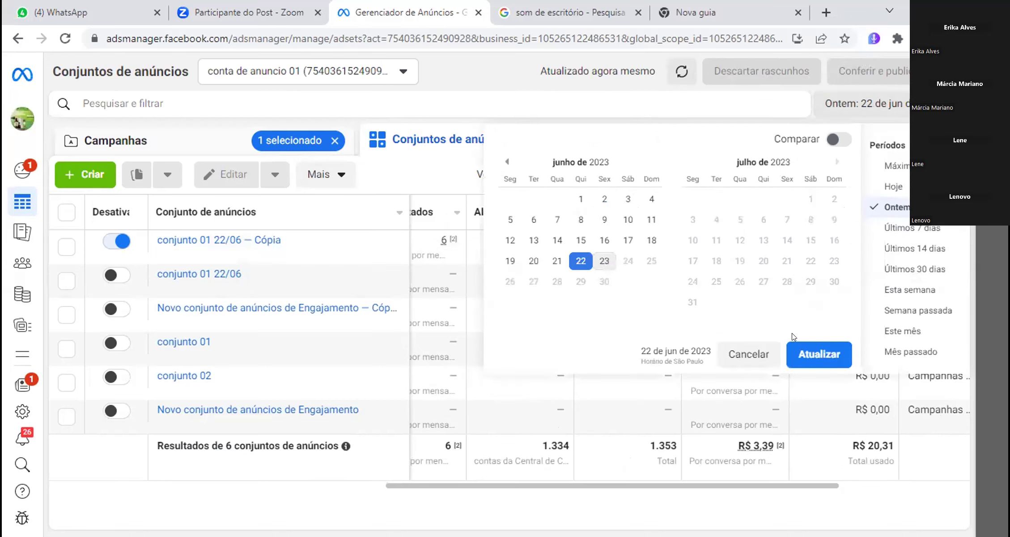
left_click(820, 356)
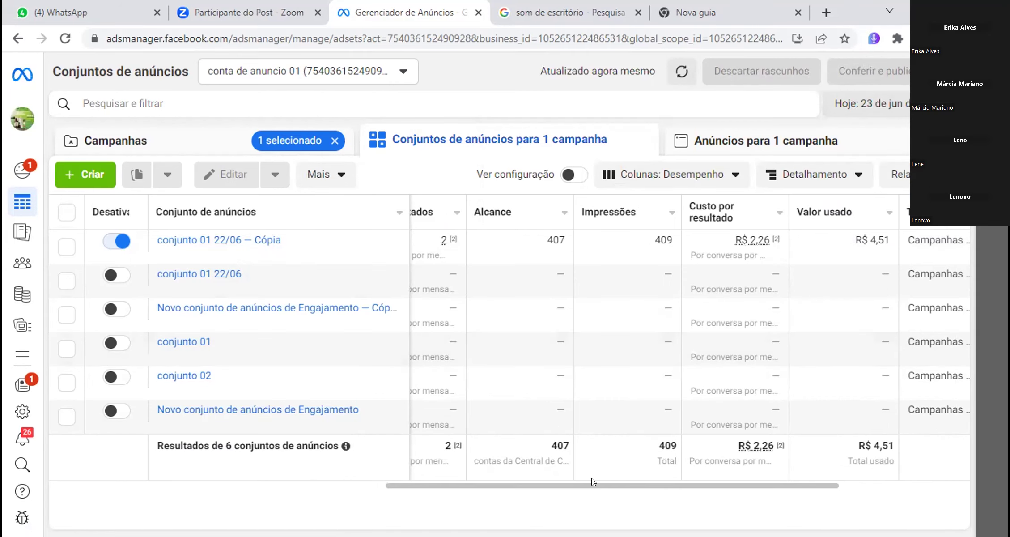
left_click_drag(442, 493, 112, 491)
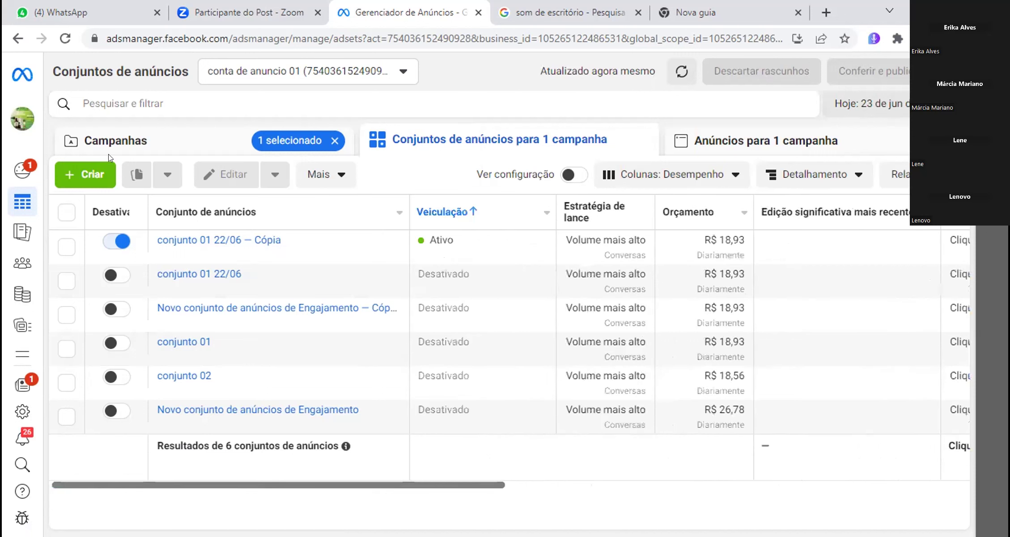
Return to the campaigns list and review the active campaigns' delivery, results and reach for Hoje.
left_click(103, 139)
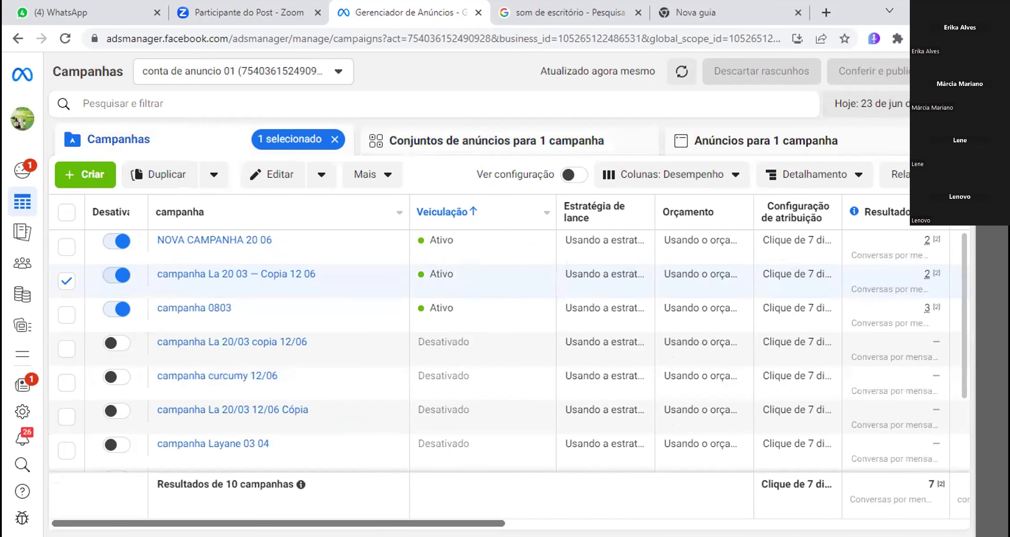
scroll(506, 349, "right", 2)
scroll(505, 349, "right", 2)
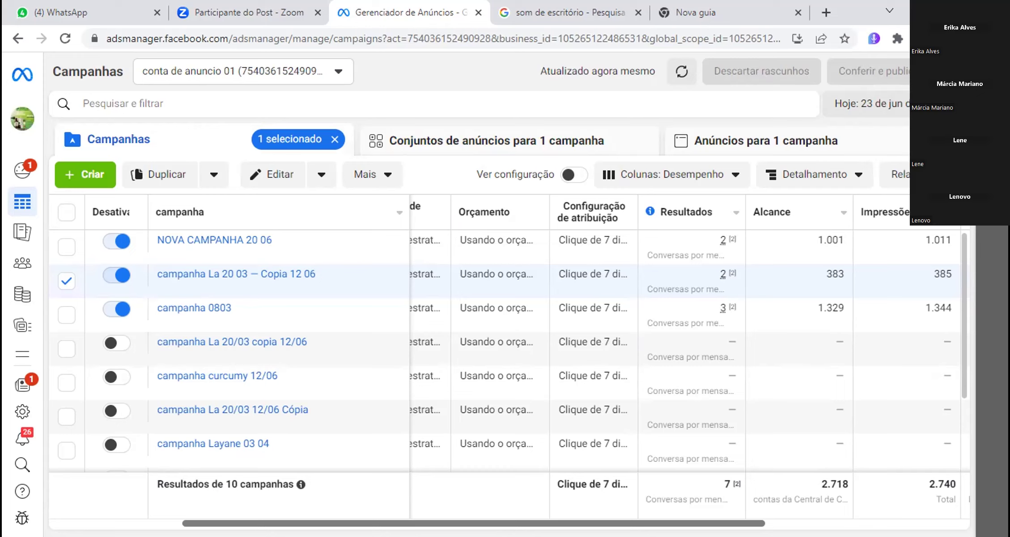
scroll(685, 349, "left", 1)
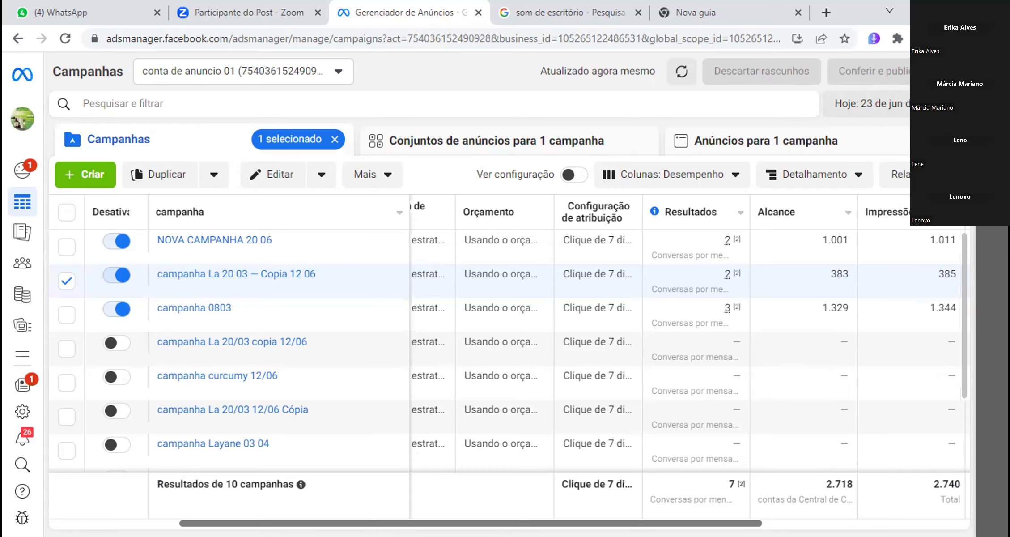
scroll(671, 349, "left", 5)
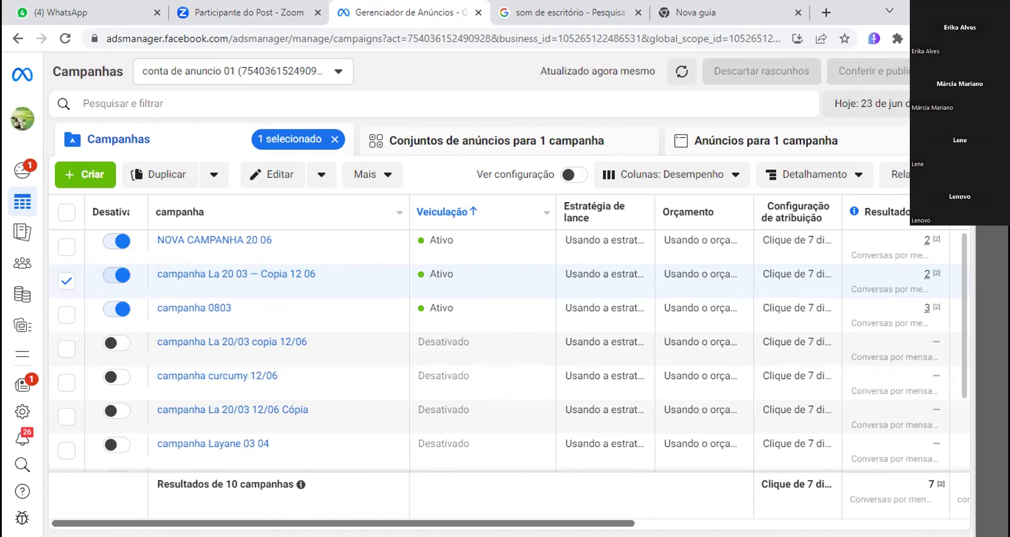
scroll(537, 358, "right", 5)
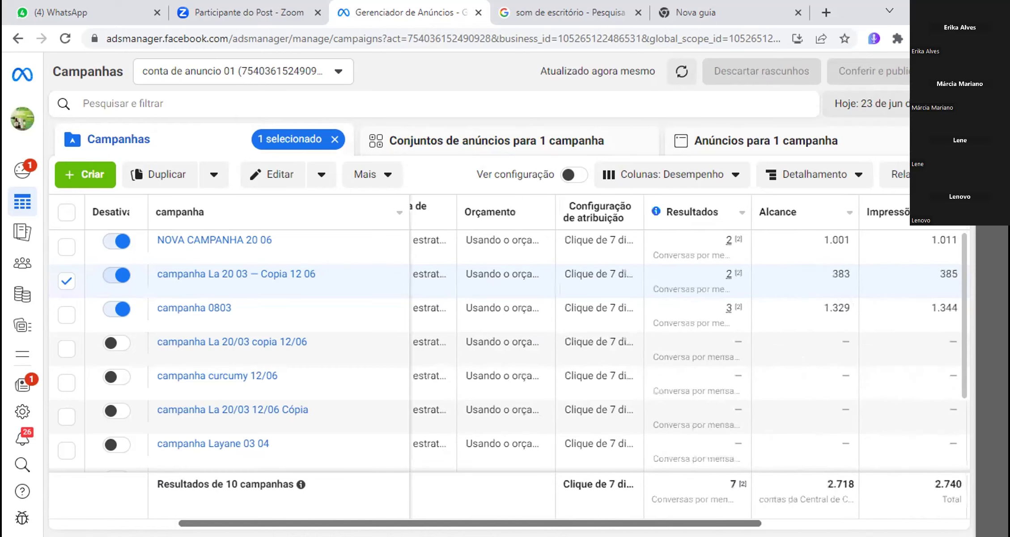
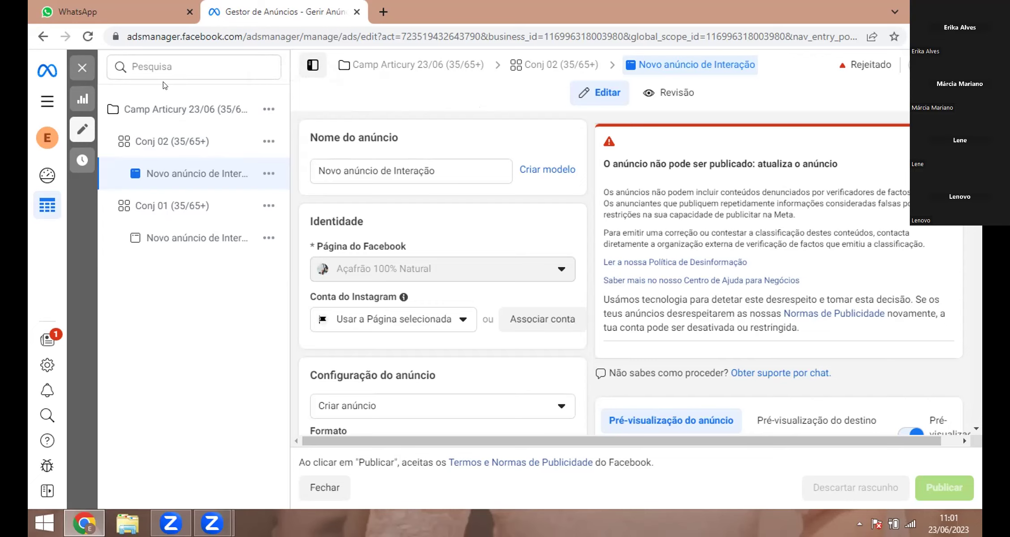
Close the rejected ad's editor, return to the campaigns list, turn off Camp Articury 23/06 (35/65+) and deselect it.
left_click(79, 69)
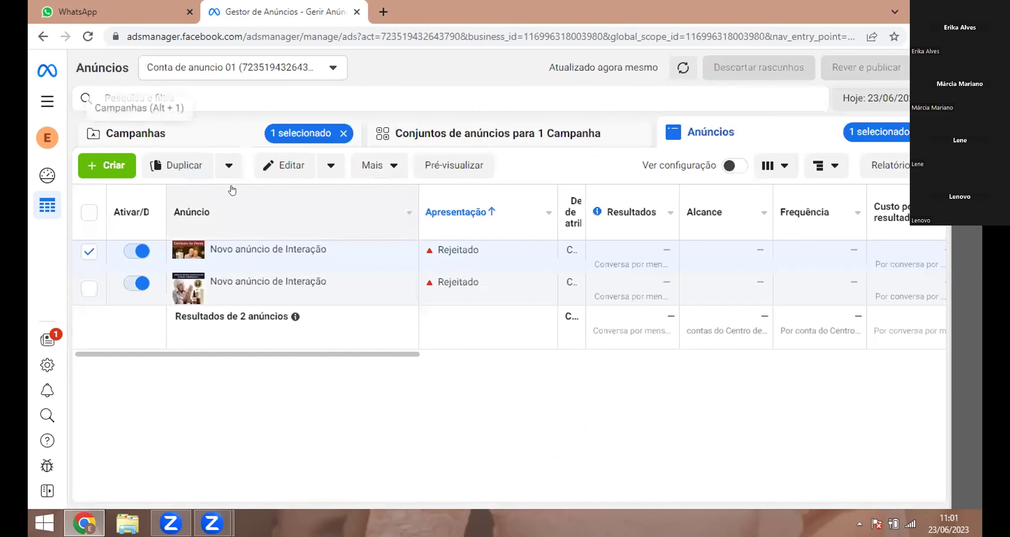
left_click(232, 133)
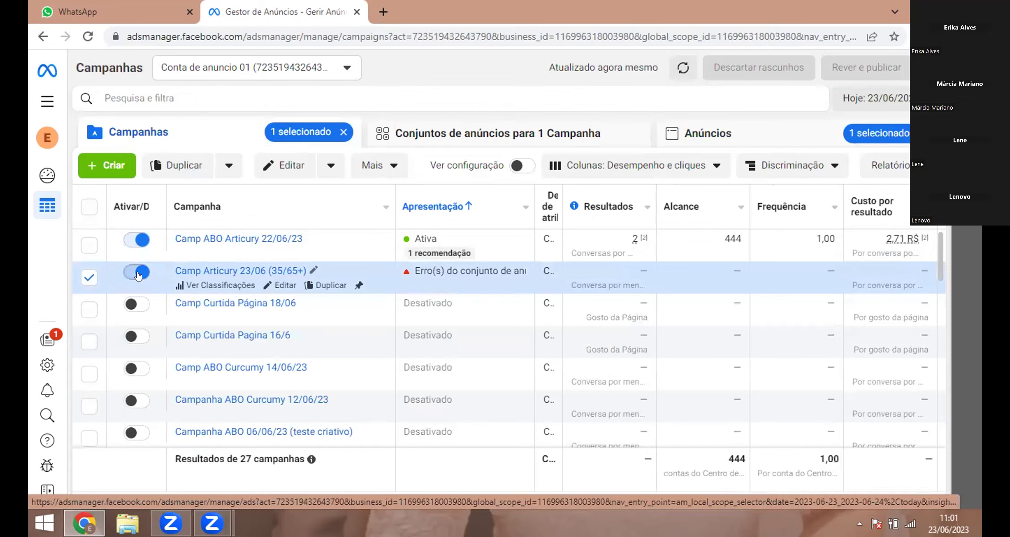
left_click(138, 272)
left_click(82, 278)
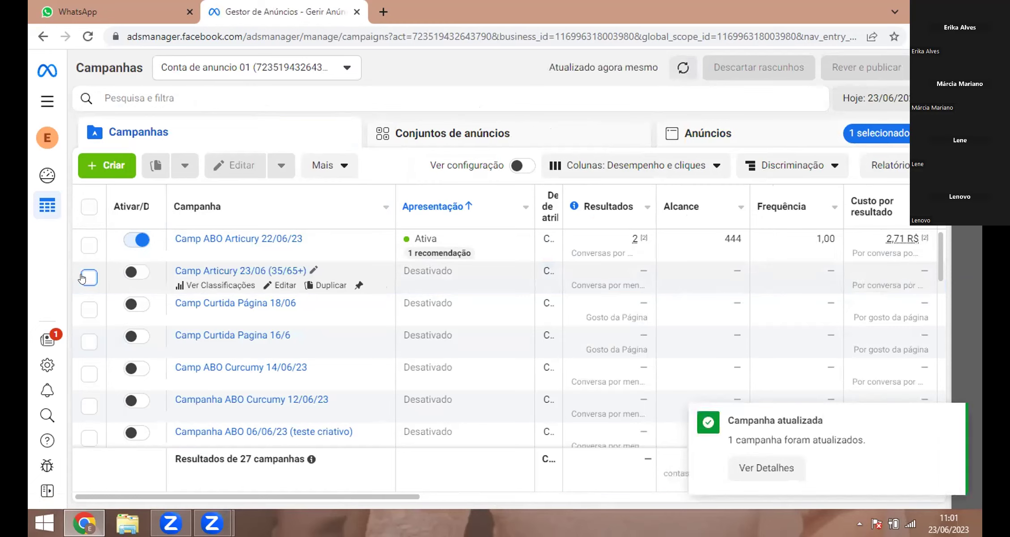
Select Camp ABO Articury 22/06/23, set the reporting period to Ontem and check its results, cost per result and amount spent.
left_click(89, 245)
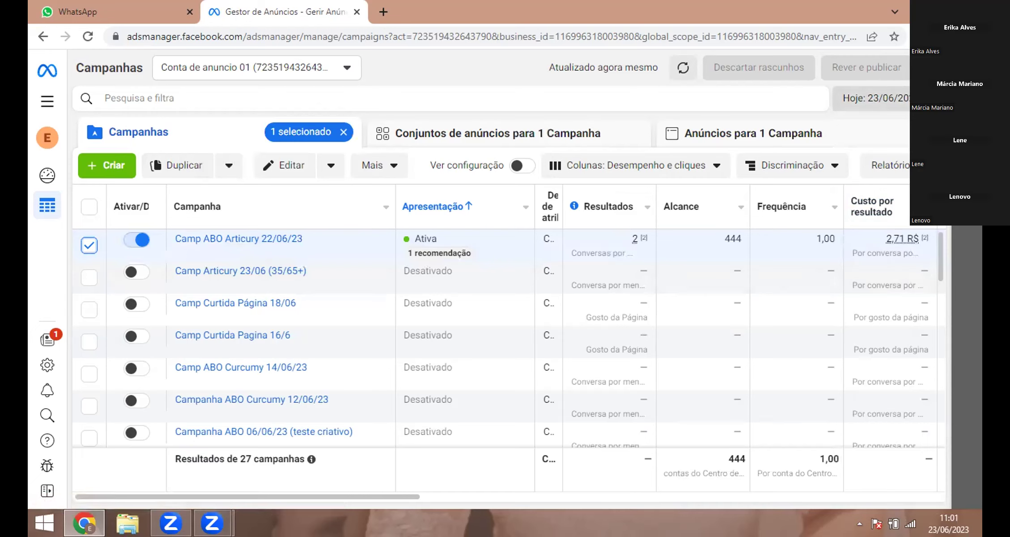
left_click(873, 98)
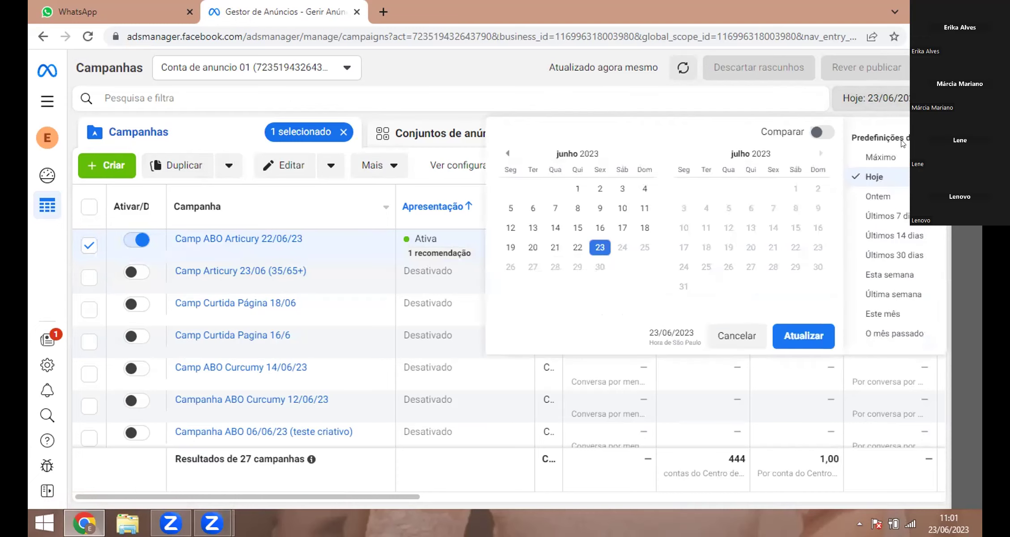
left_click(877, 196)
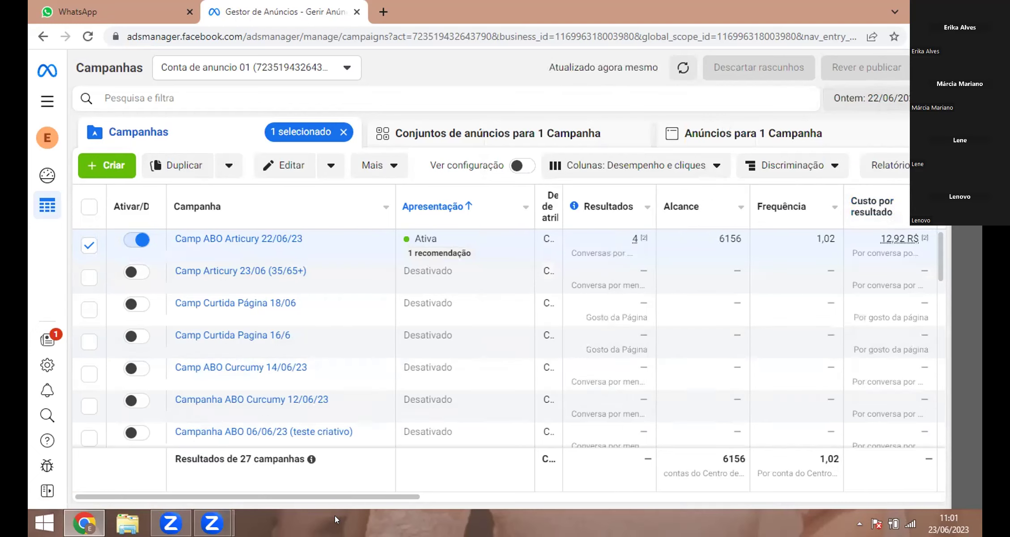
left_click_drag(323, 496, 402, 498)
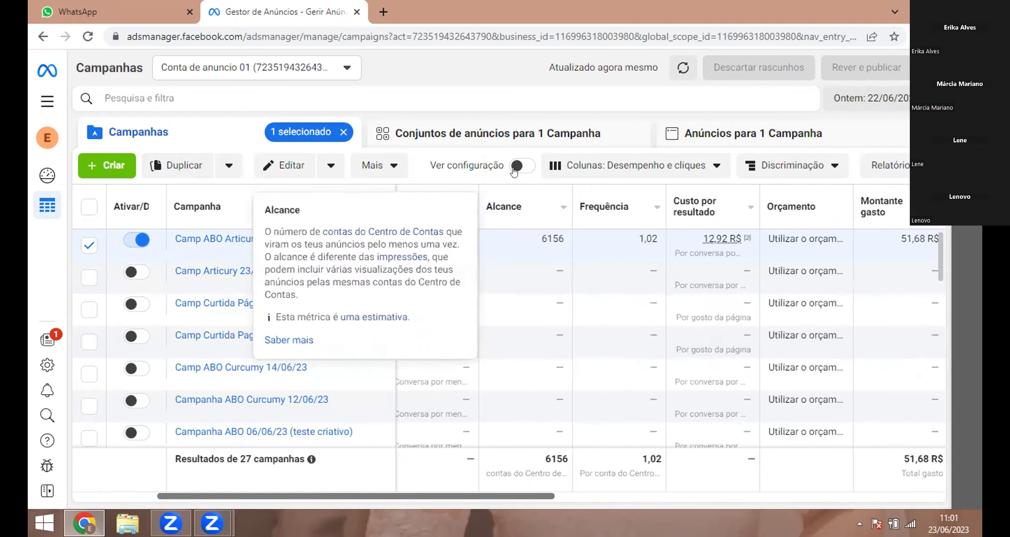
Open the selected campaign's ad sets, compare their cost and click metrics for Ontem, and set the reporting period to Hoje.
left_click(549, 131)
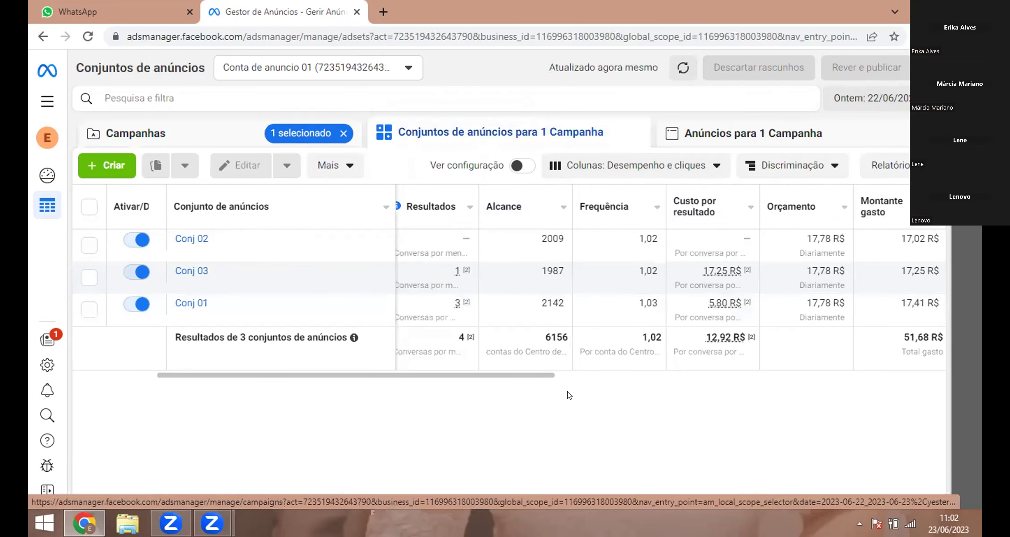
mouse_move(491, 376)
left_mouse_down()
mouse_move(504, 377)
mouse_move(480, 375)
left_mouse_up()
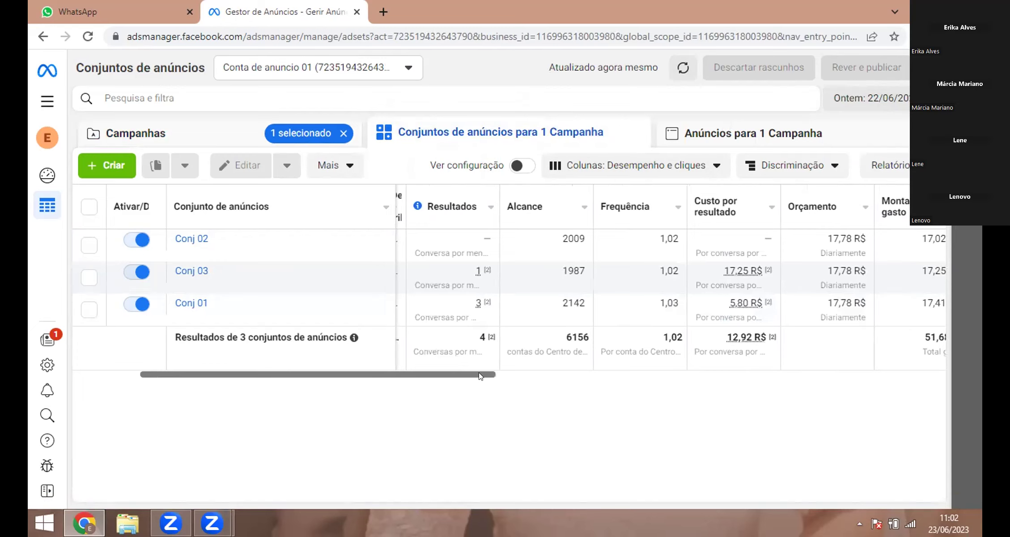
mouse_move(366, 307)
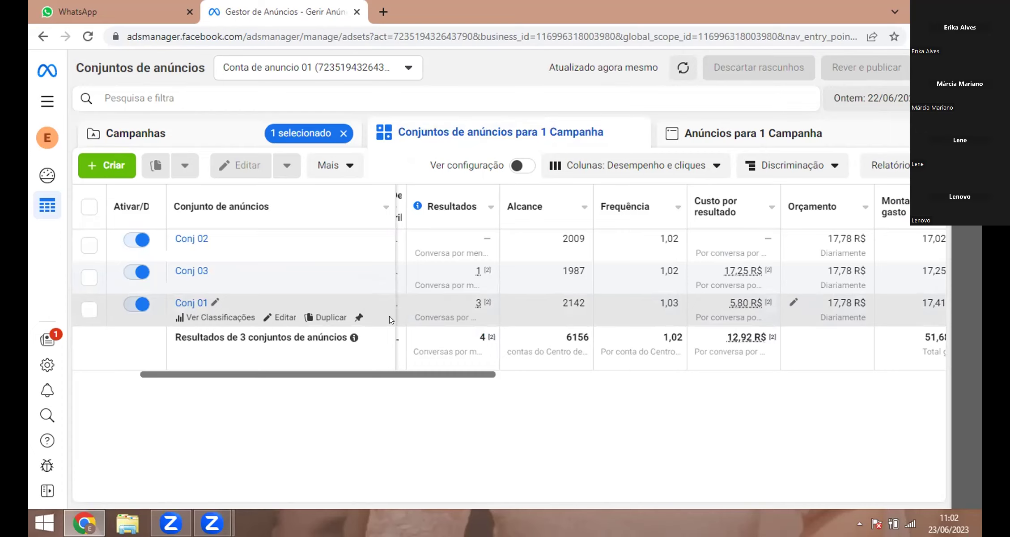
left_click_drag(433, 375, 688, 365)
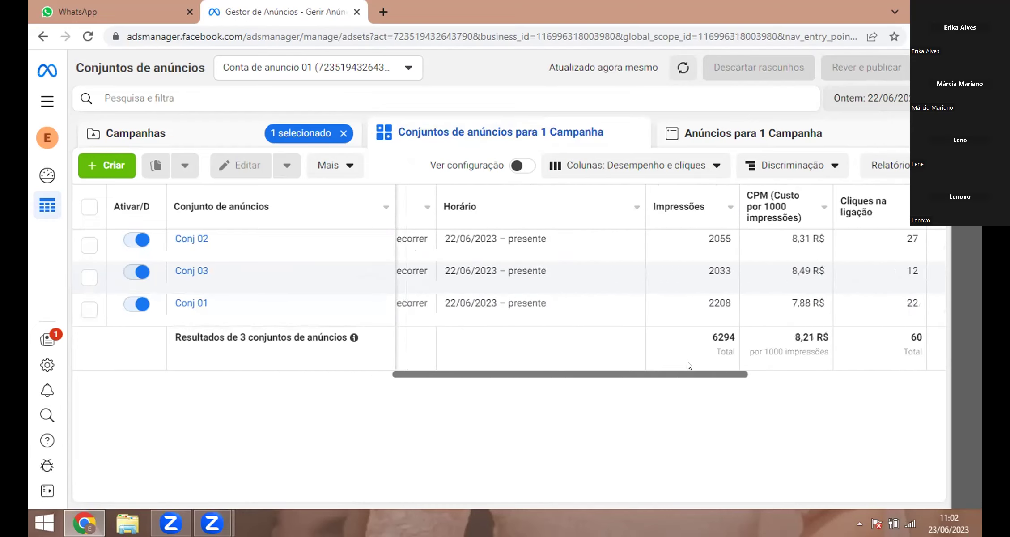
left_click_drag(688, 371, 769, 370)
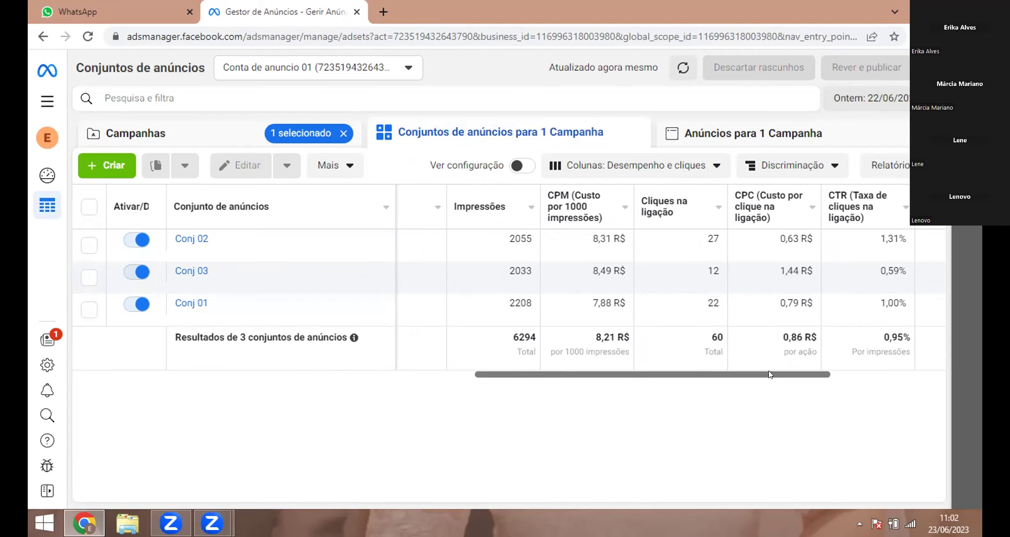
left_click_drag(769, 372, 482, 395)
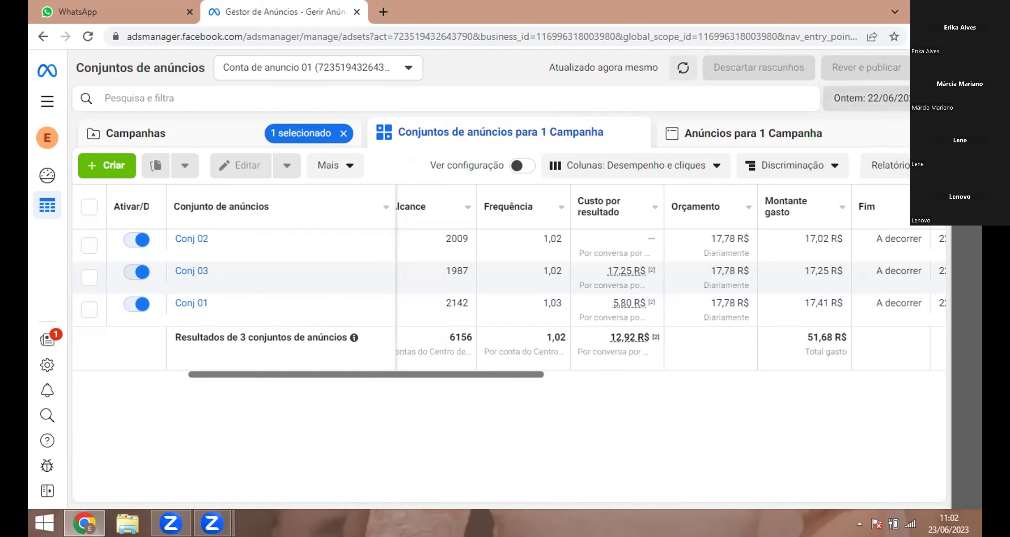
left_click(868, 98)
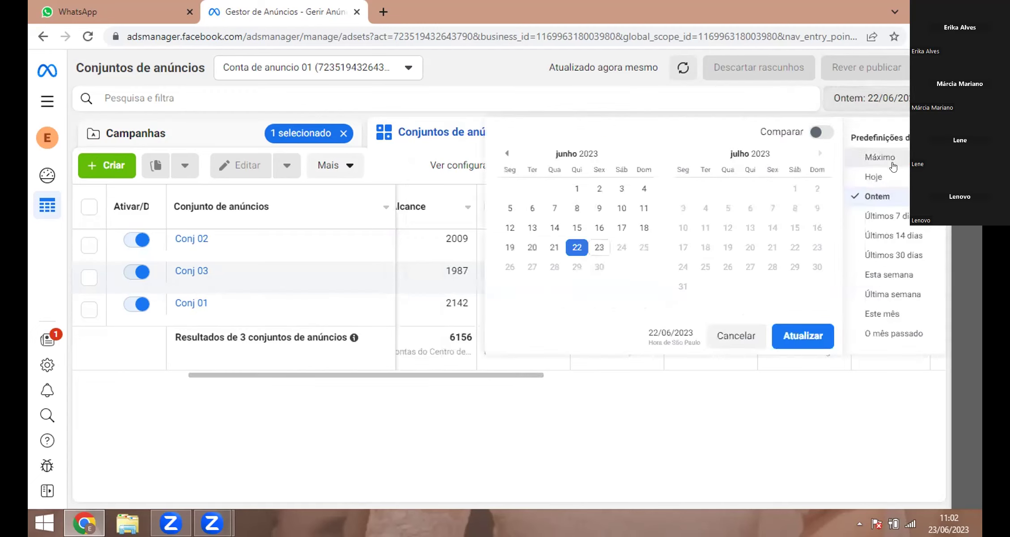
left_click(890, 181)
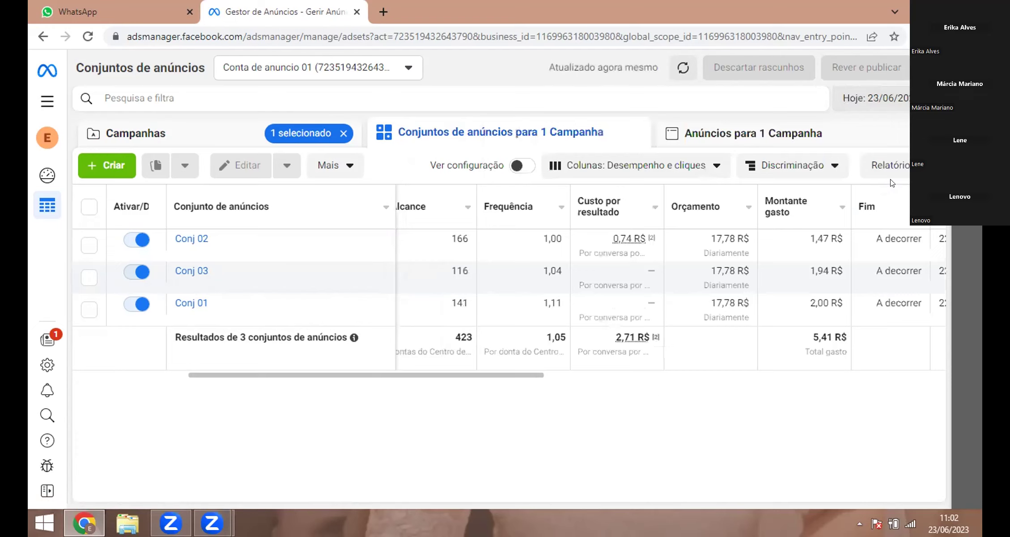
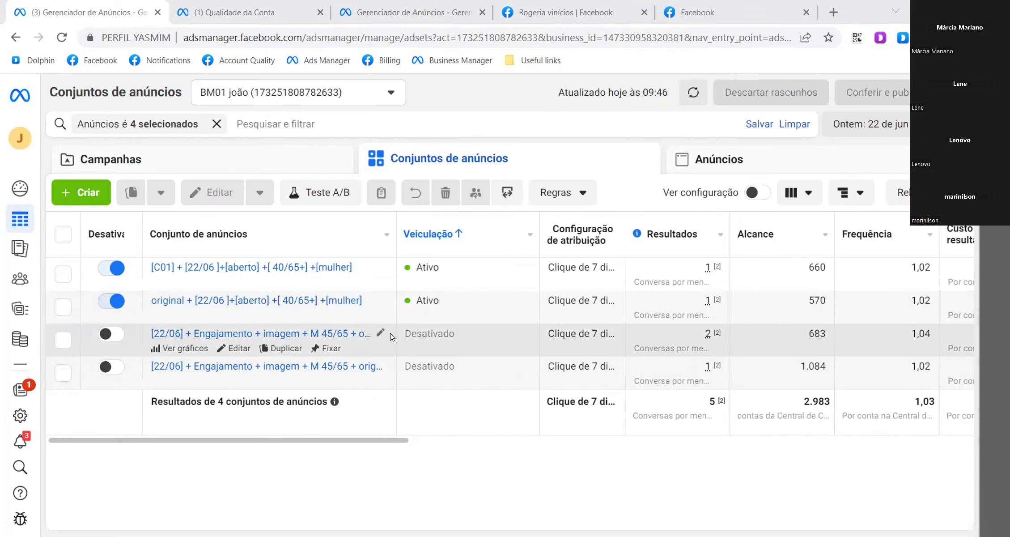
In account BM01 joão, check the four filtered ad sets' costs and budgets, and review their ads' delivery and amount spent.
scroll(611, 309, "right", 5)
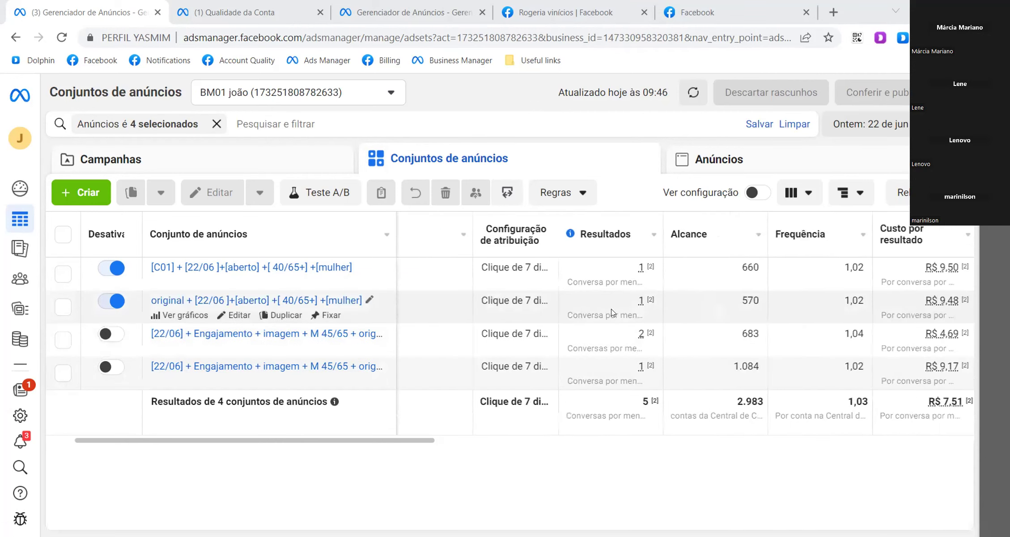
scroll(610, 309, "right", 5)
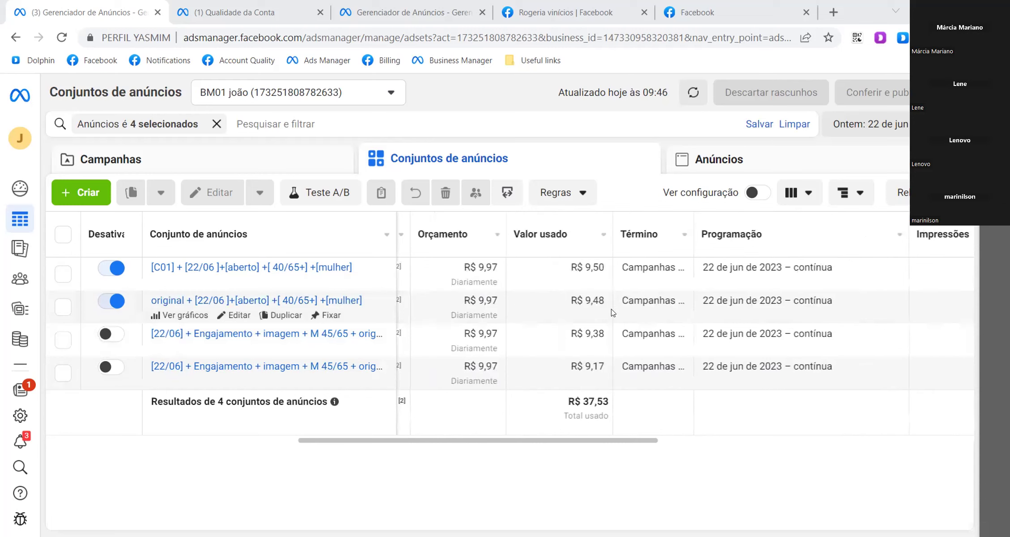
left_click(707, 159)
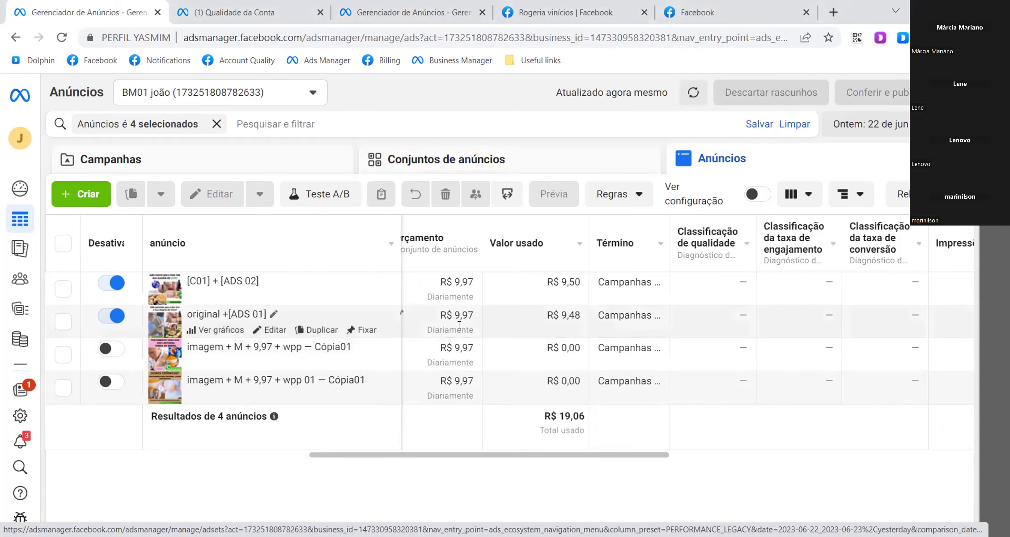
scroll(459, 328, "left", 1)
scroll(458, 327, "left", 5)
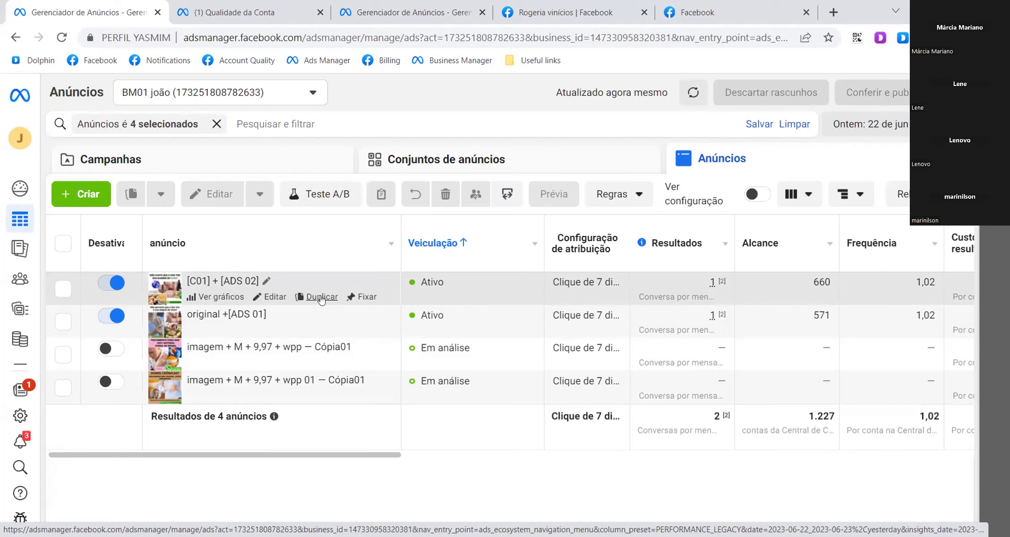
Return to the ad sets and replace the ads filter with a selection filter on the two active 22/06 ad sets.
left_click(470, 167)
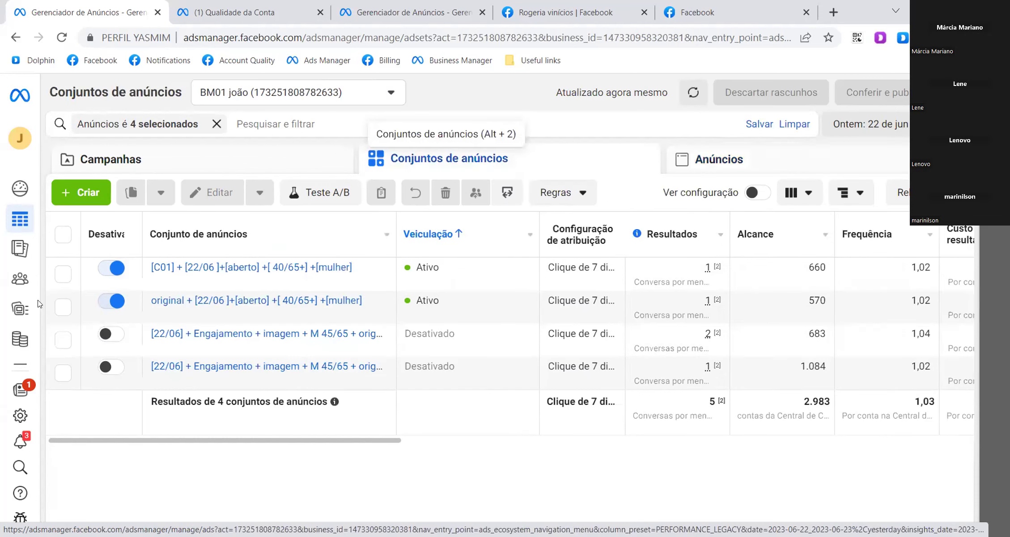
left_click(58, 277)
left_click(63, 307)
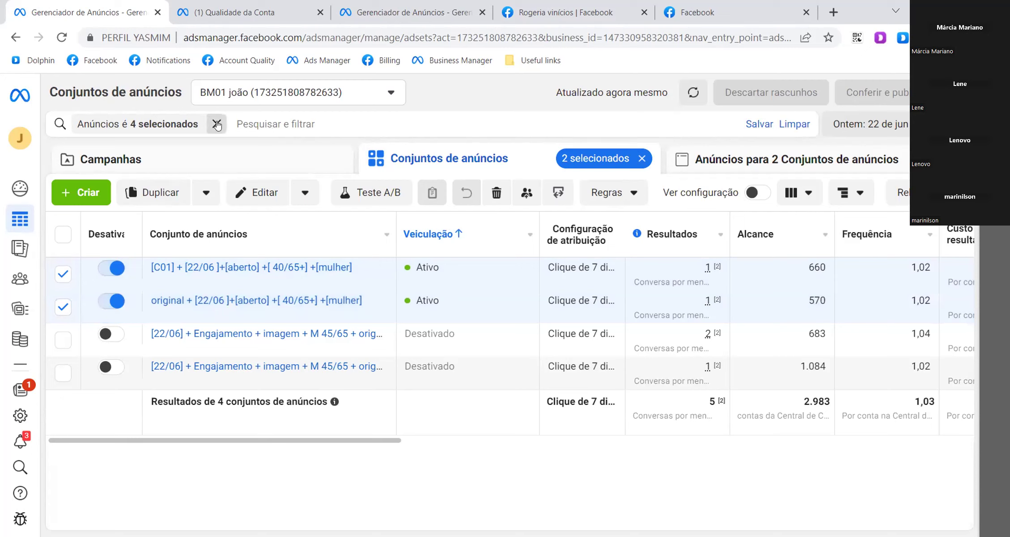
left_click(216, 123)
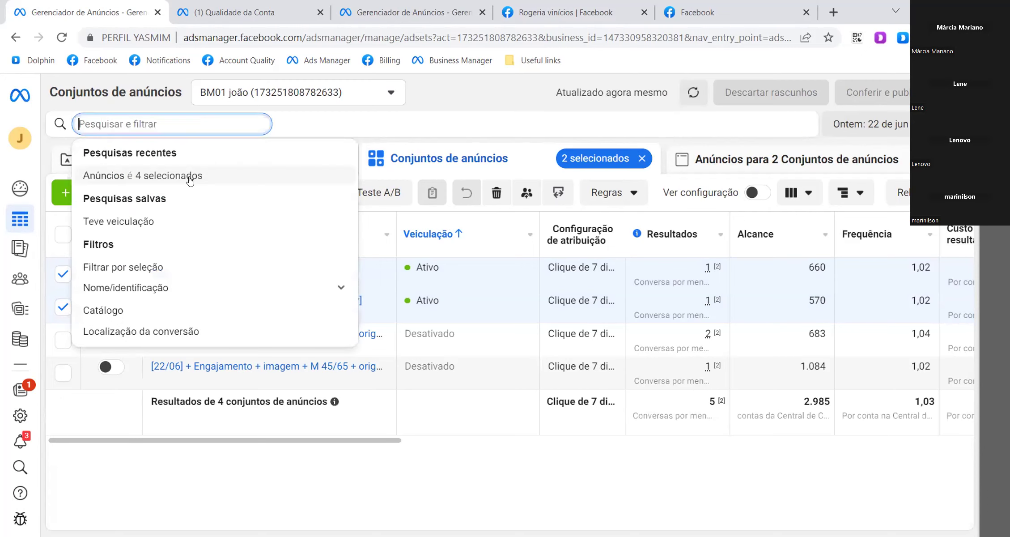
left_click(168, 267)
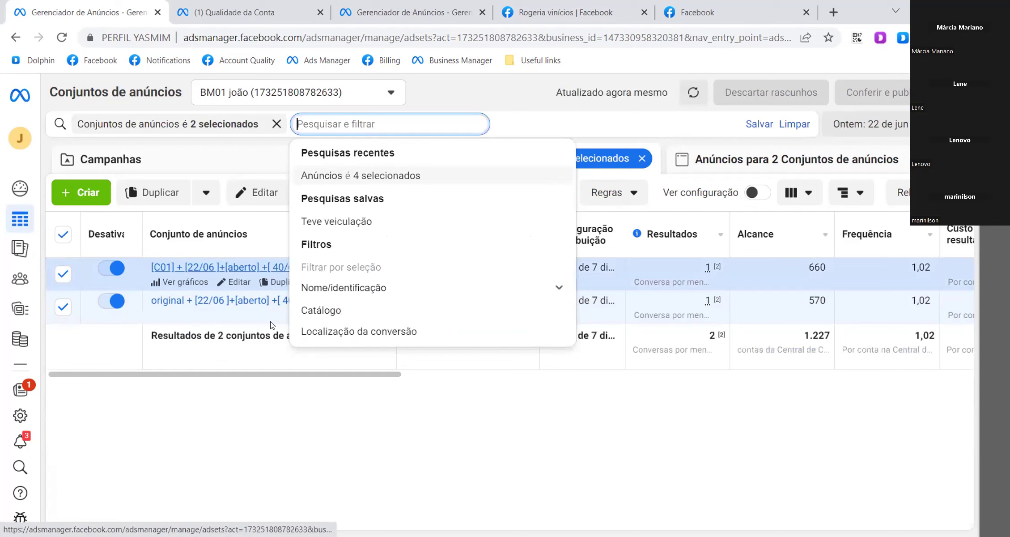
left_click(435, 436)
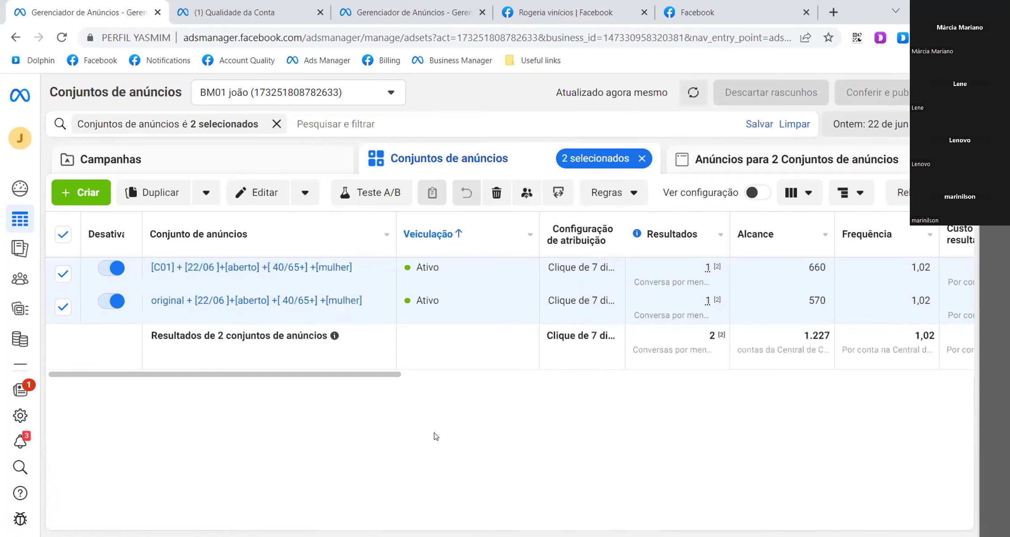
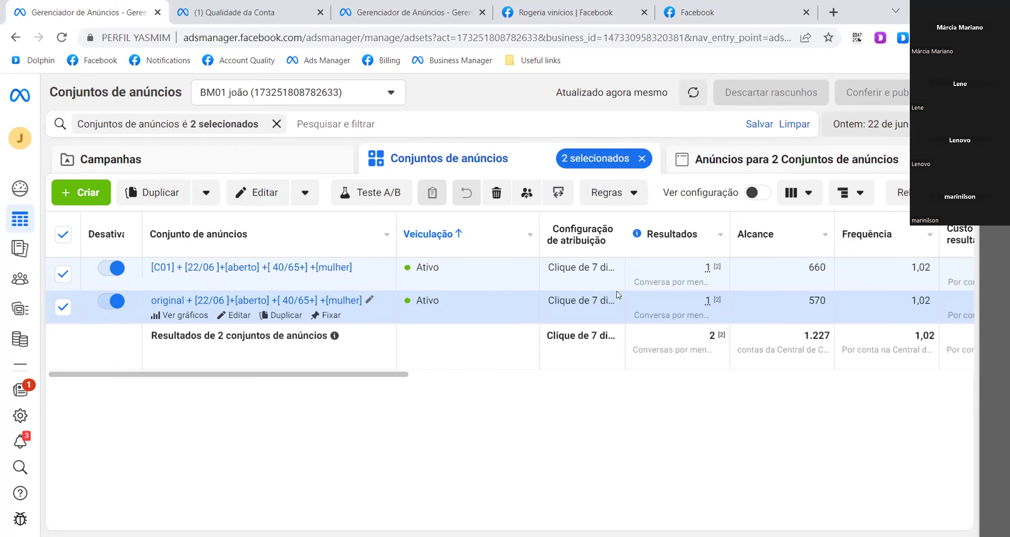
Compare the two filtered ad sets' results, reach, cost per result, daily budget and amount spent for Ontem.
scroll(617, 291, "right", 3)
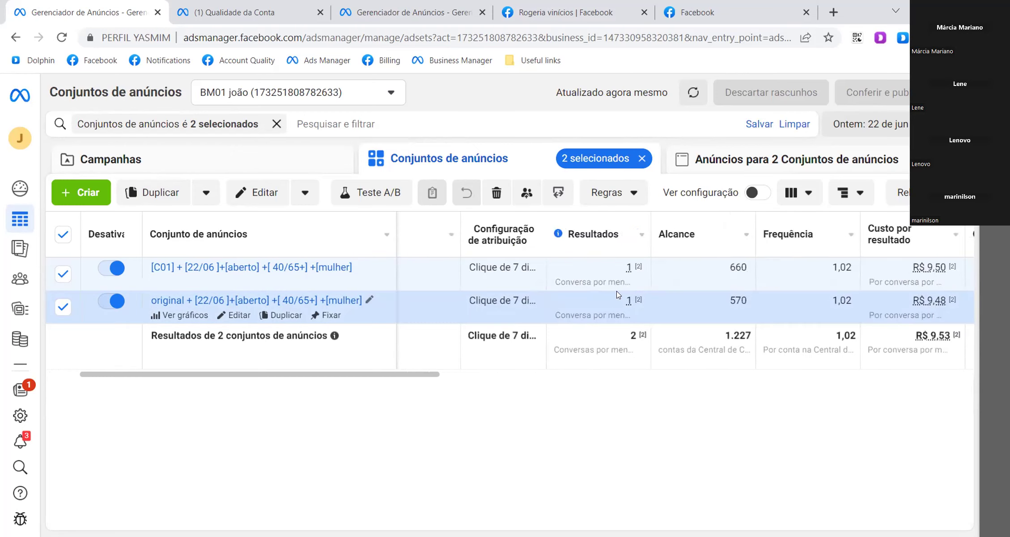
scroll(616, 294, "right", 3)
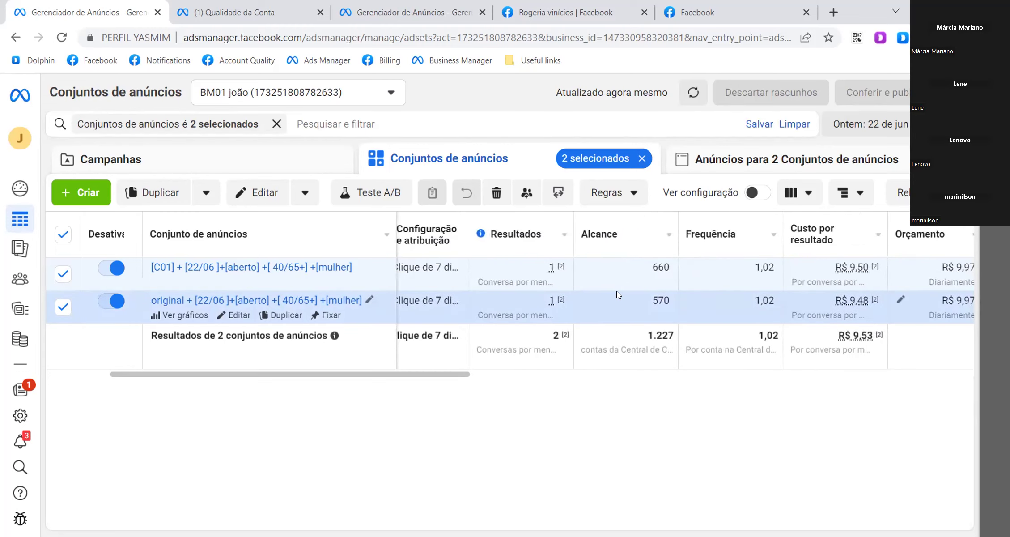
scroll(617, 294, "right", 2)
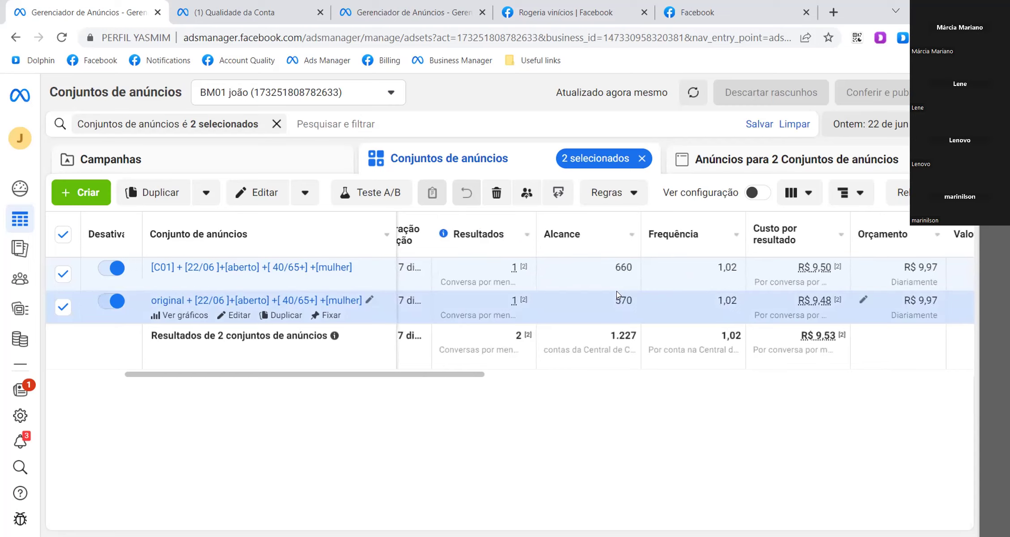
scroll(616, 292, "right", 6)
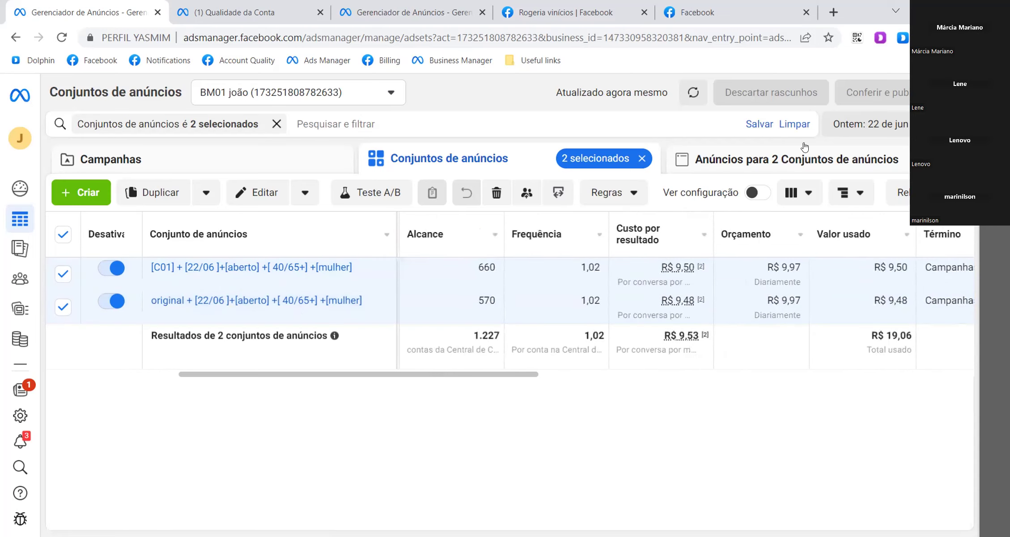
Set the reporting period to Hoje and compare both ad sets' results, cost per result, budget and amount spent.
left_click(880, 123)
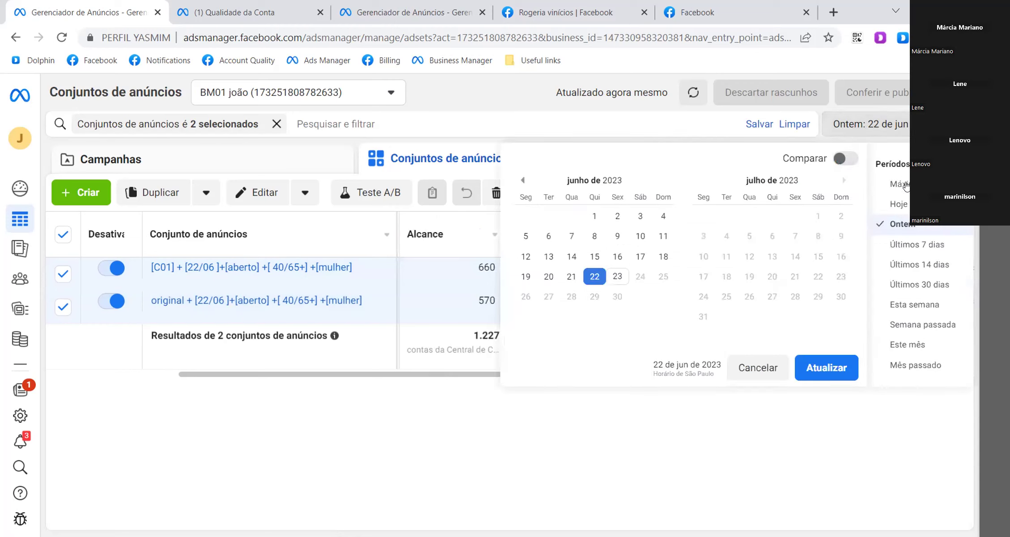
left_click(899, 205)
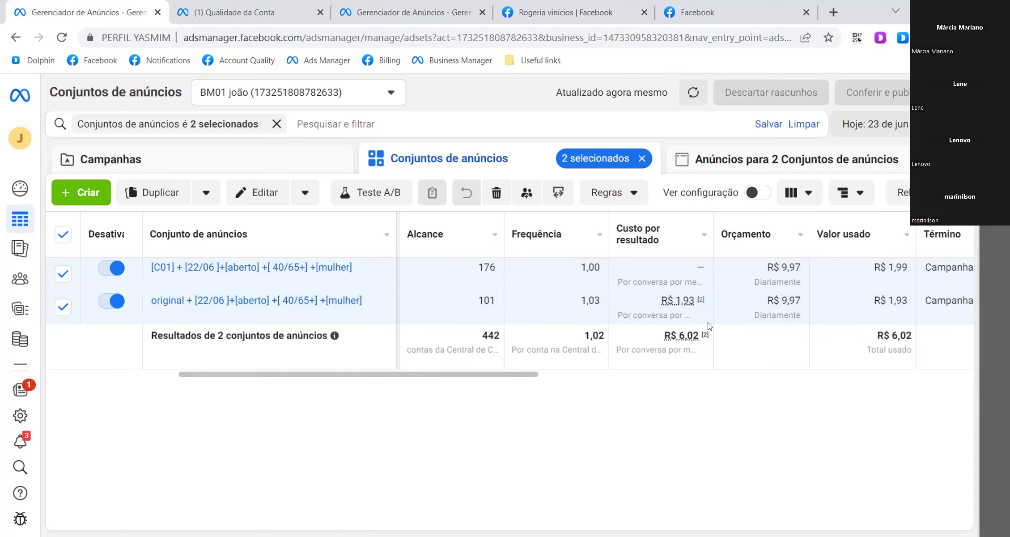
scroll(708, 326, "left", 3)
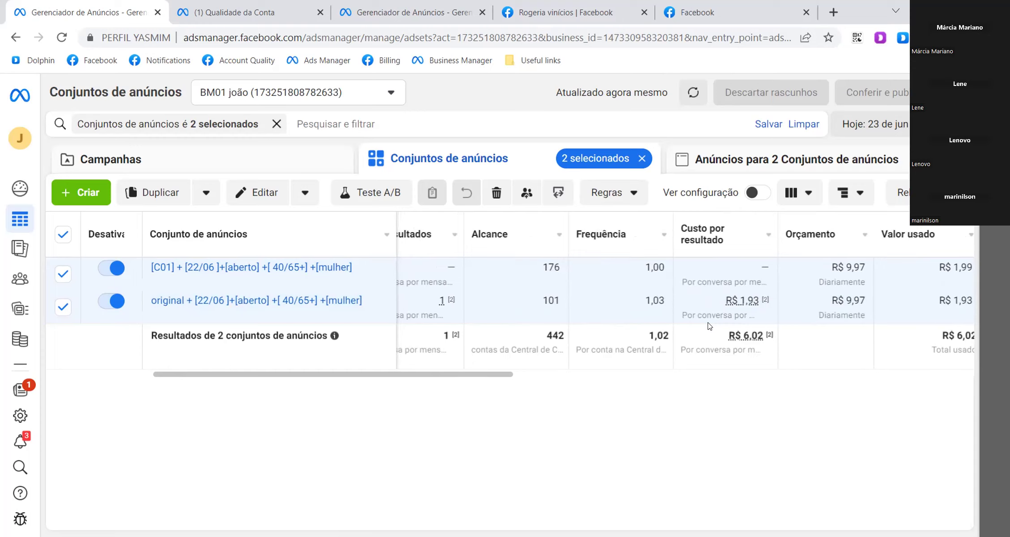
scroll(708, 326, "left", 3)
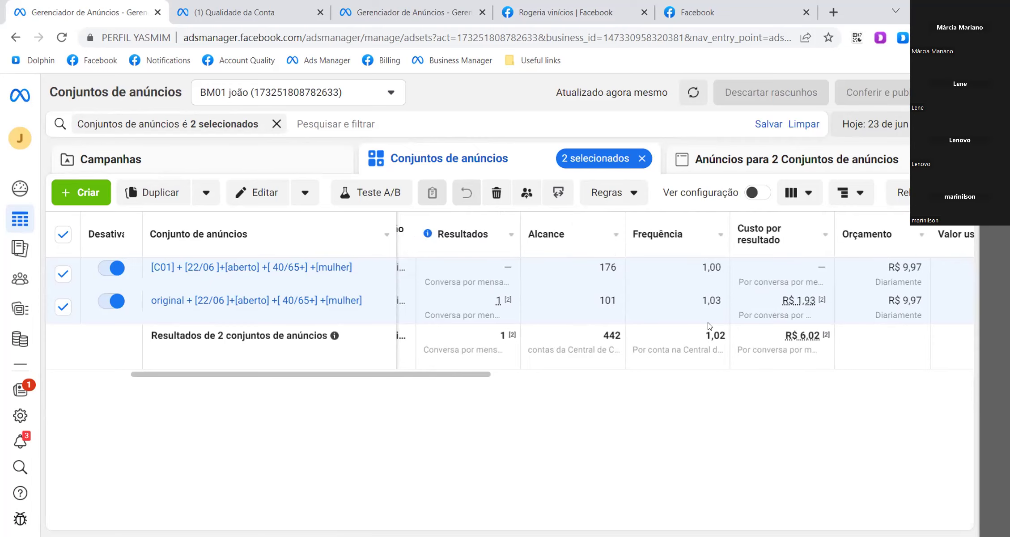
scroll(708, 326, "left", 5)
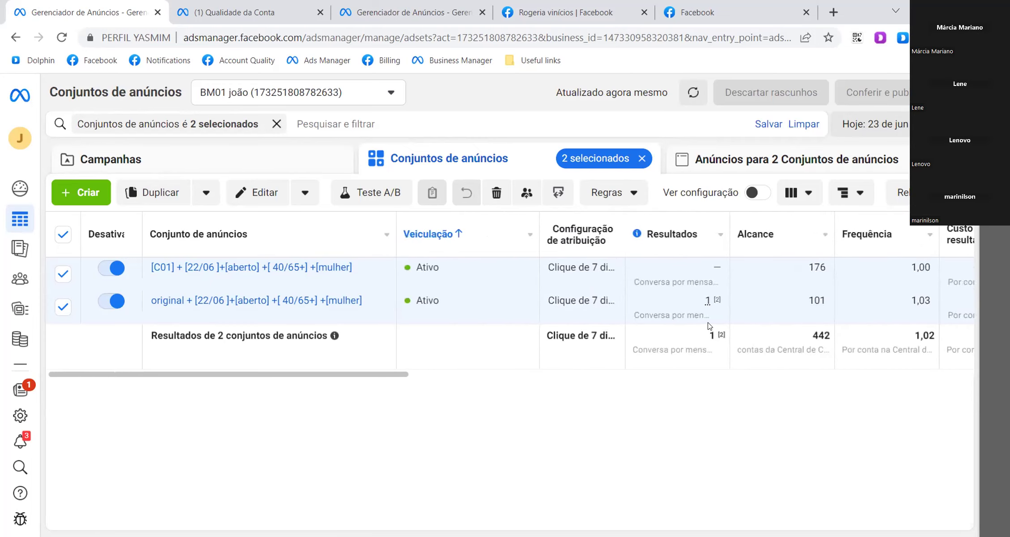
scroll(708, 326, "right", 5)
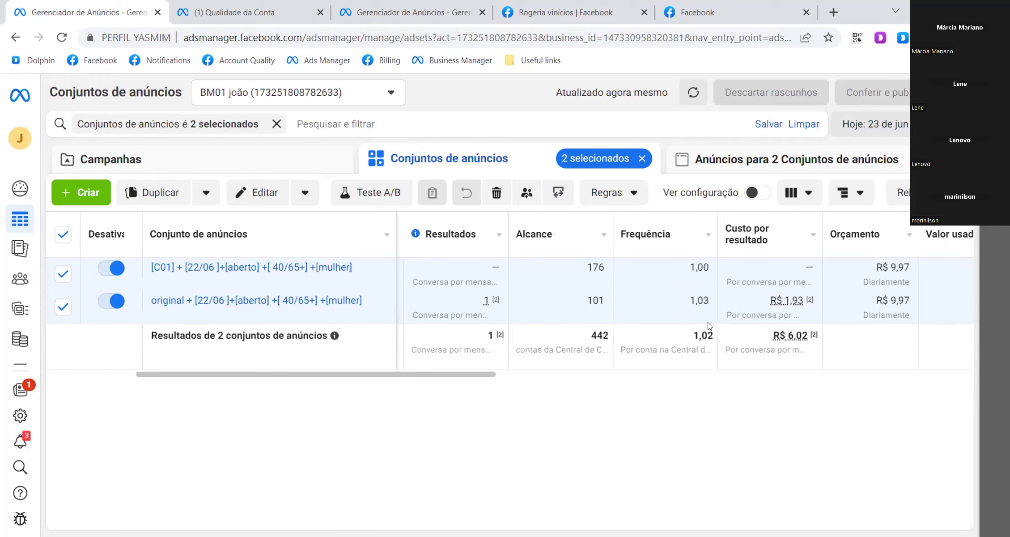
scroll(708, 325, "right", 5)
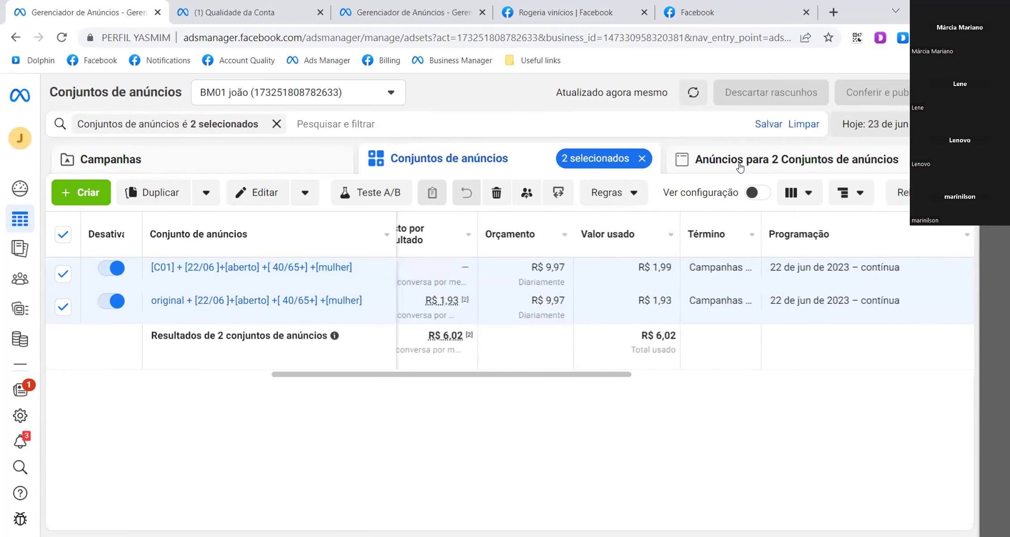
Show only the ads of the original 22/06 ad set and review their cost per result and amount spent.
left_click(61, 275)
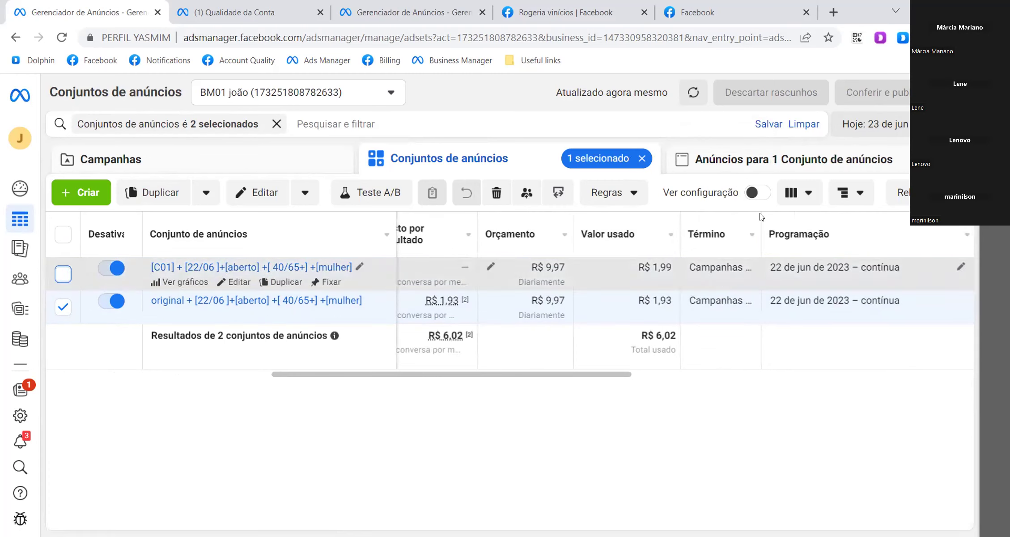
left_click(782, 154)
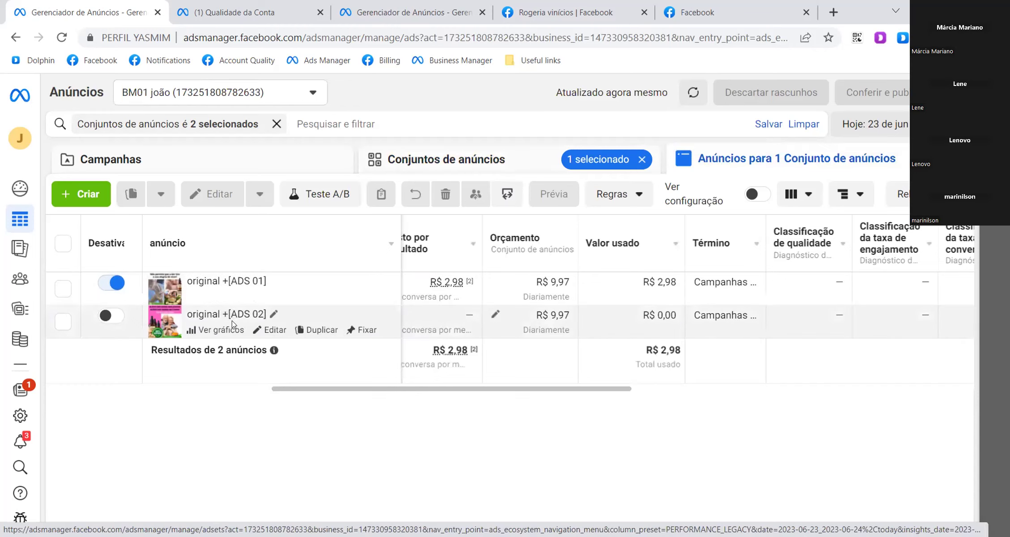
left_click(63, 320)
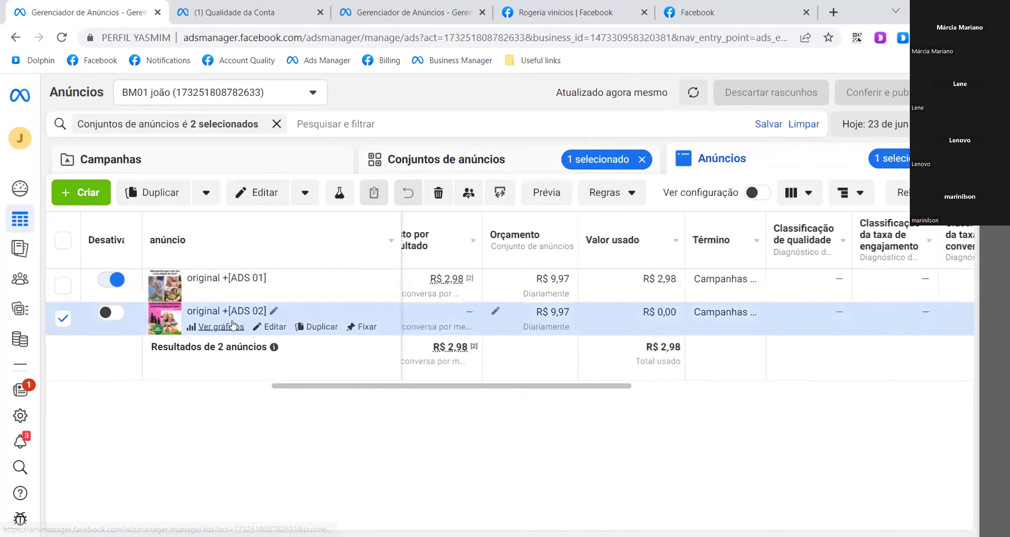
left_click(62, 320)
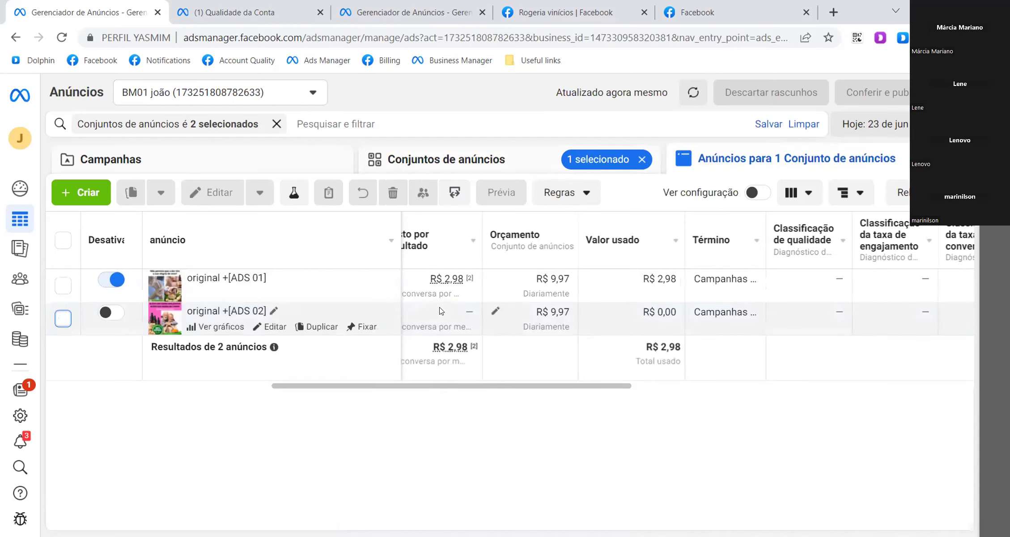
scroll(440, 309, "left", 5)
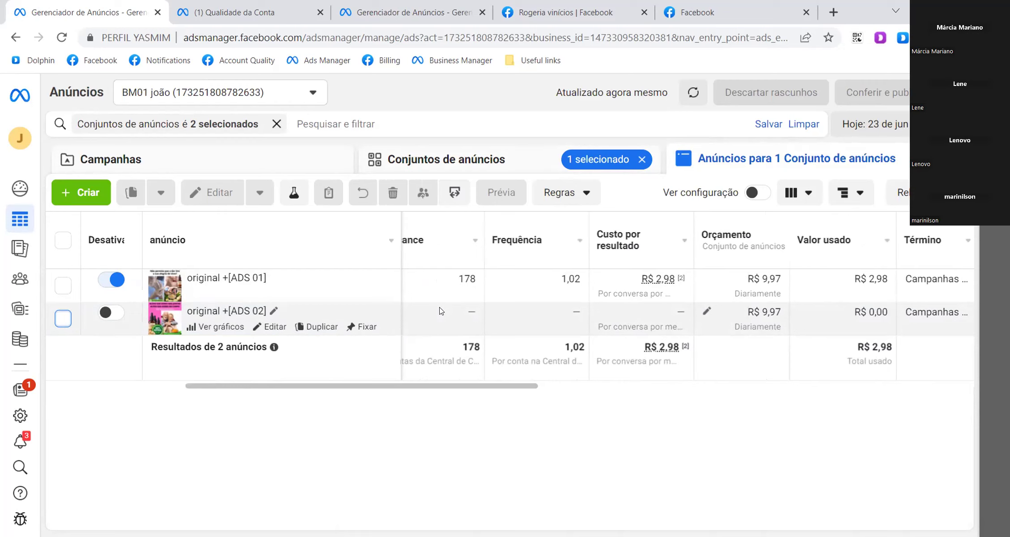
Switch the ad set selection to [C01] + [22/06] and review its ads' reach, results and delivery status.
left_click(408, 173)
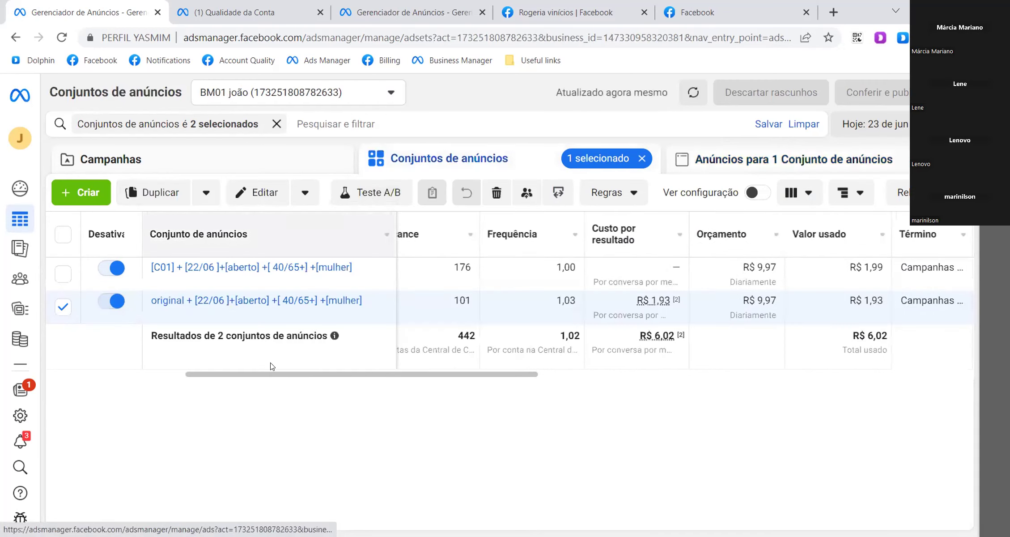
left_click(63, 275)
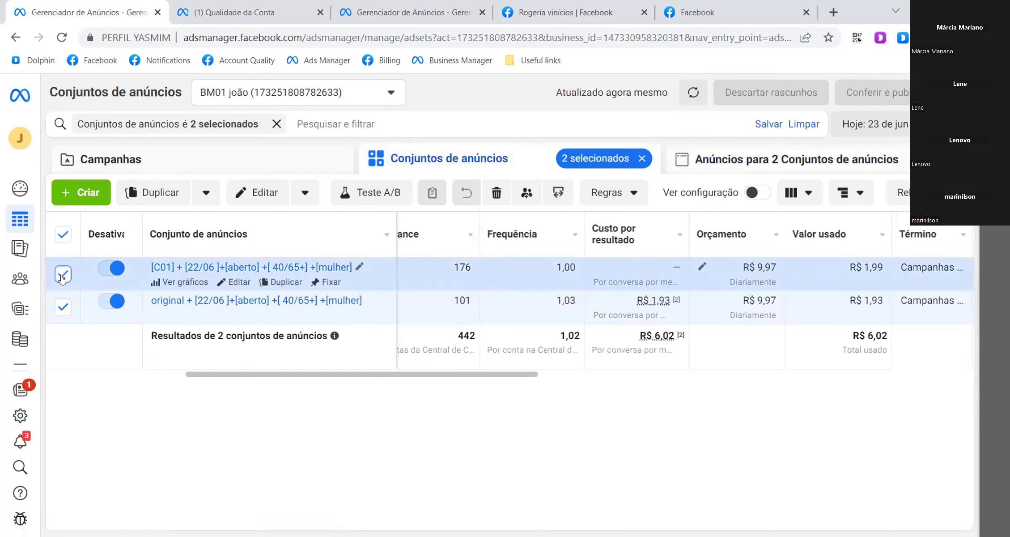
left_click(63, 307)
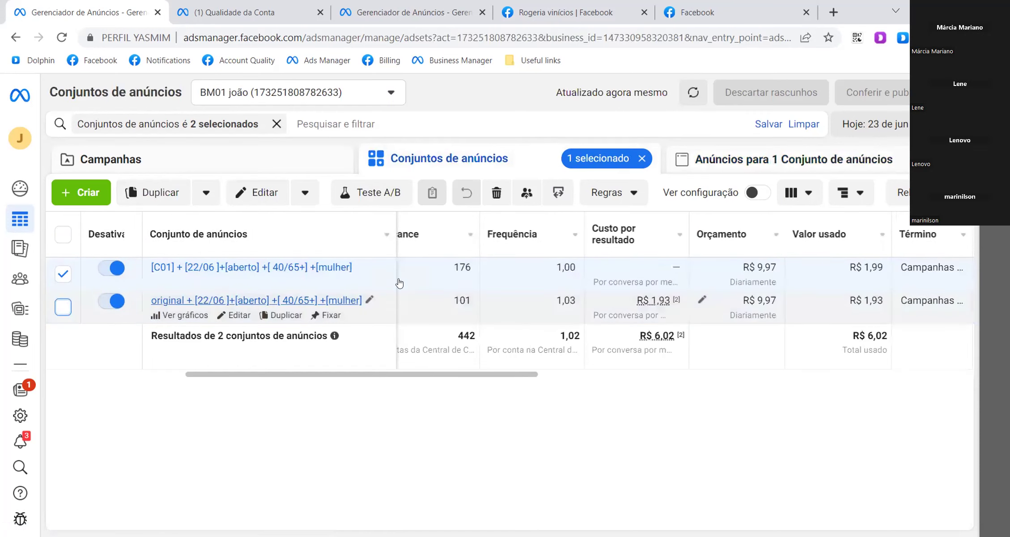
left_click(712, 167)
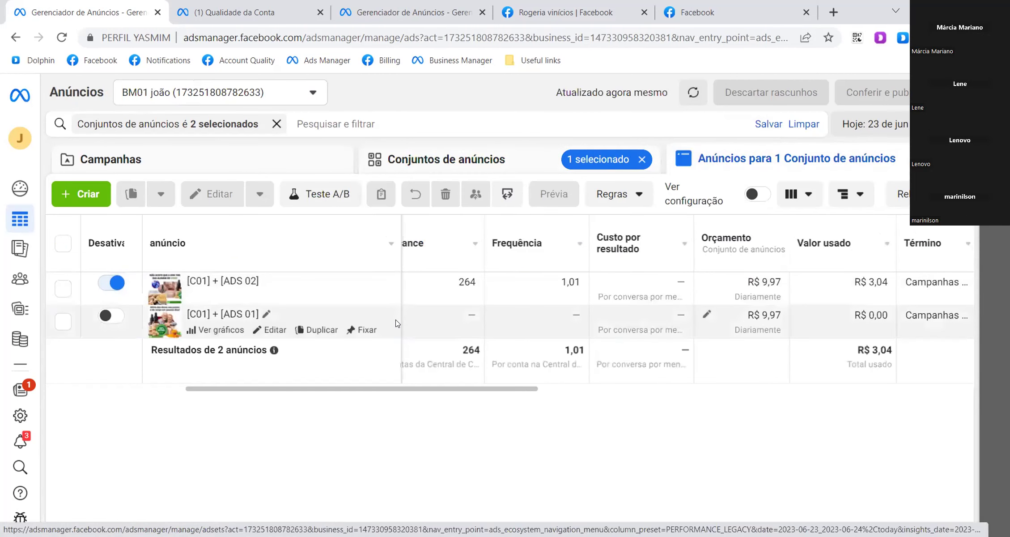
mouse_move(318, 296)
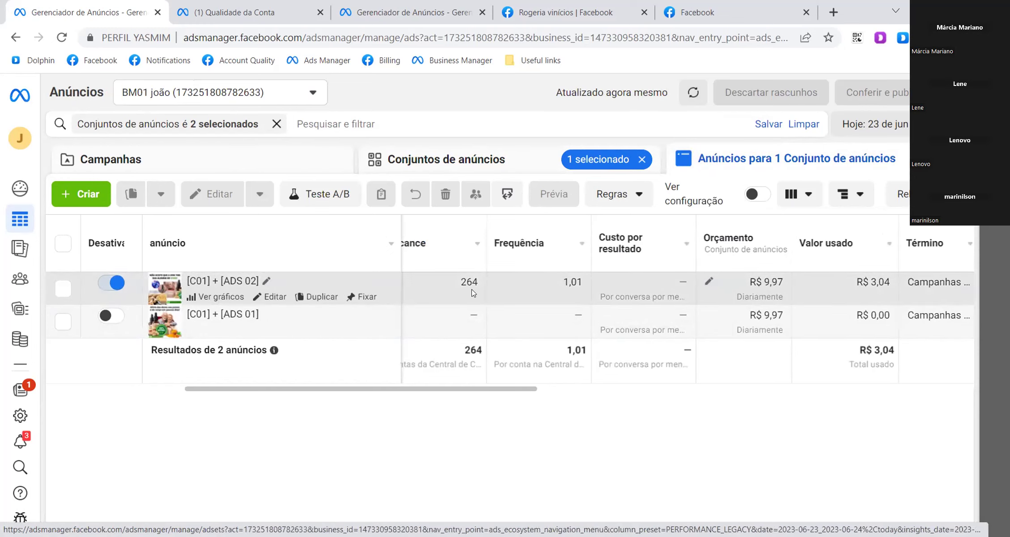
scroll(471, 289, "left", 3)
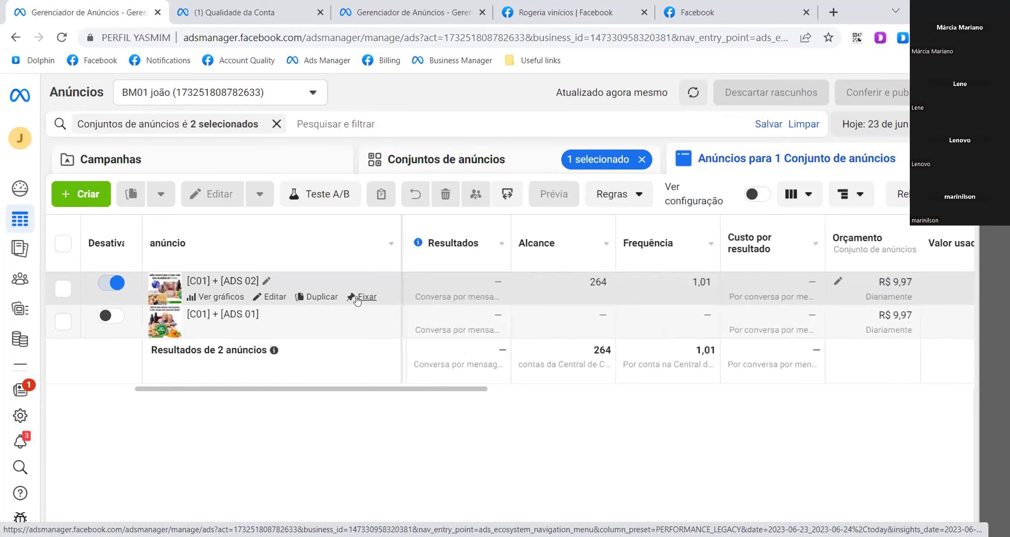
scroll(534, 286, "left", 2)
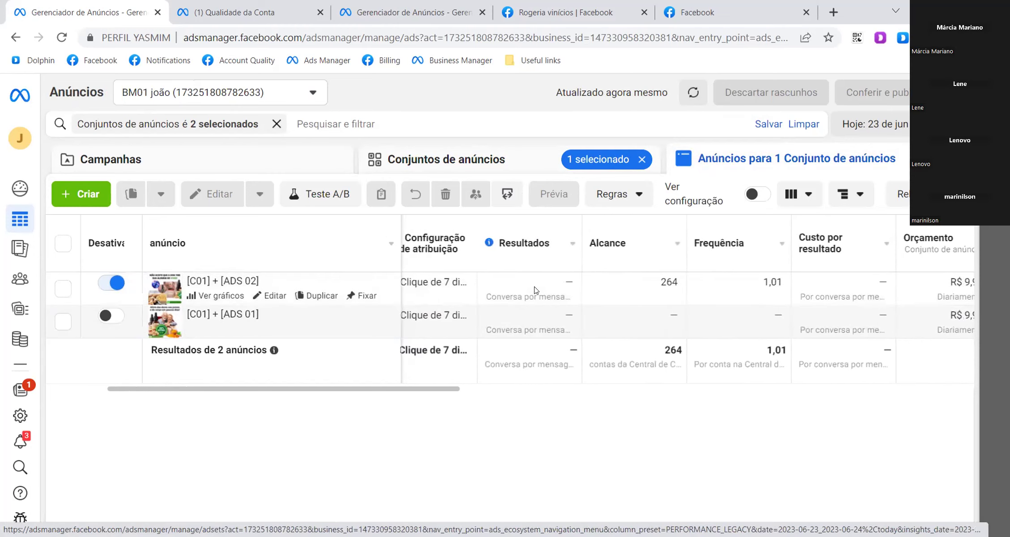
scroll(534, 287, "left", 1)
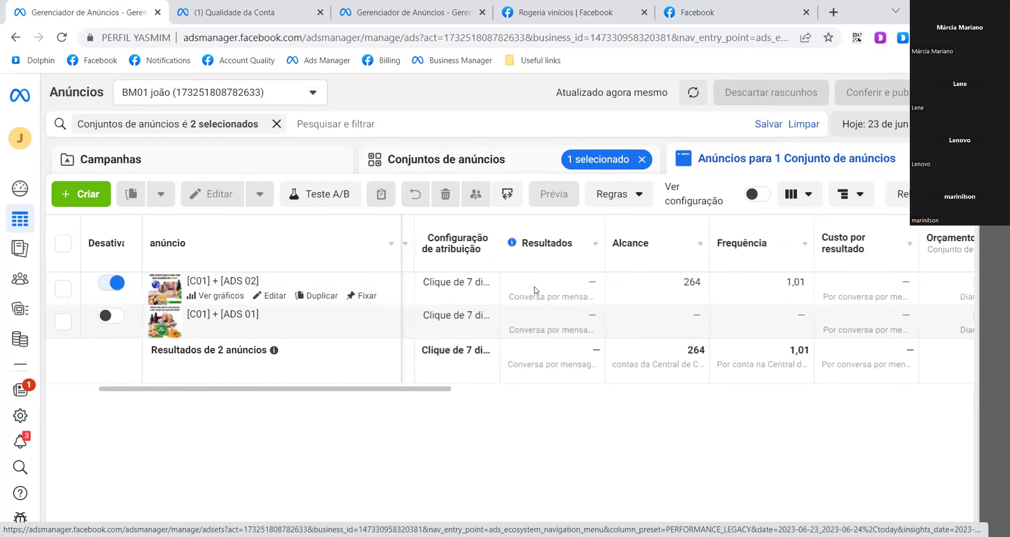
scroll(535, 287, "left", 3)
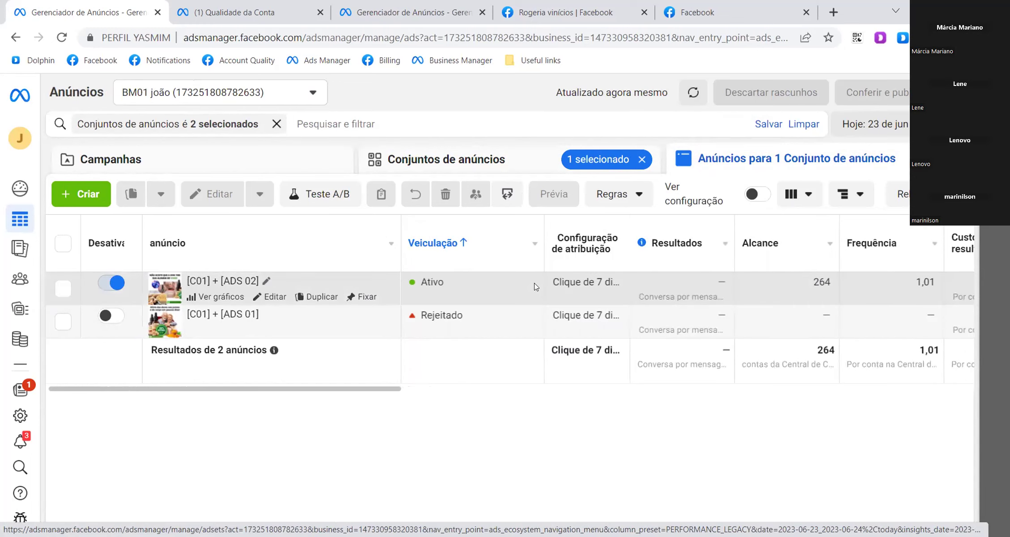
Examine the [C01] ads' budget, amount spent, impressions, CPM, link clicks, CPC and CTR for Hoje.
scroll(534, 283, "right", 8)
scroll(536, 286, "right", 5)
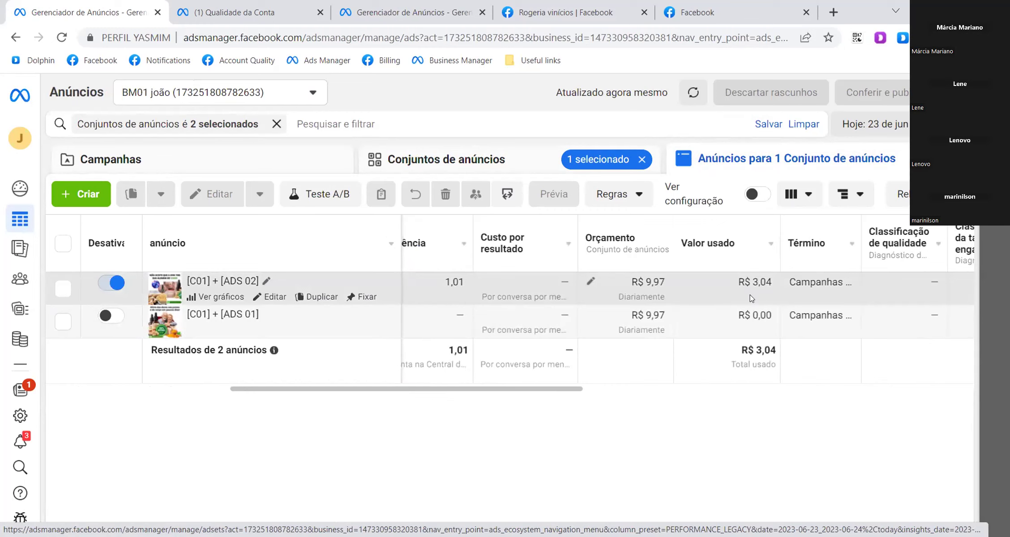
scroll(750, 294, "right", 6)
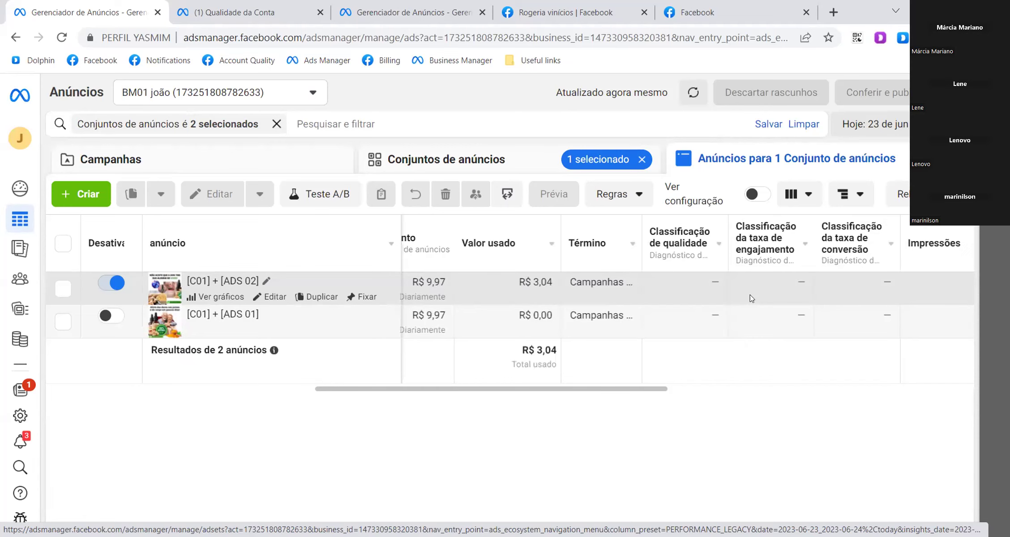
scroll(751, 295, "right", 8)
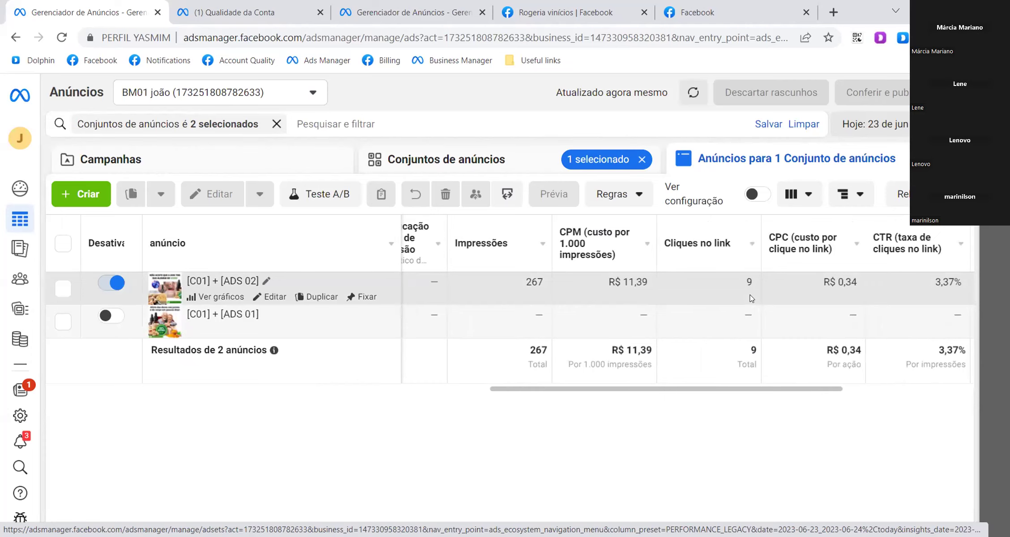
scroll(750, 295, "left", 8)
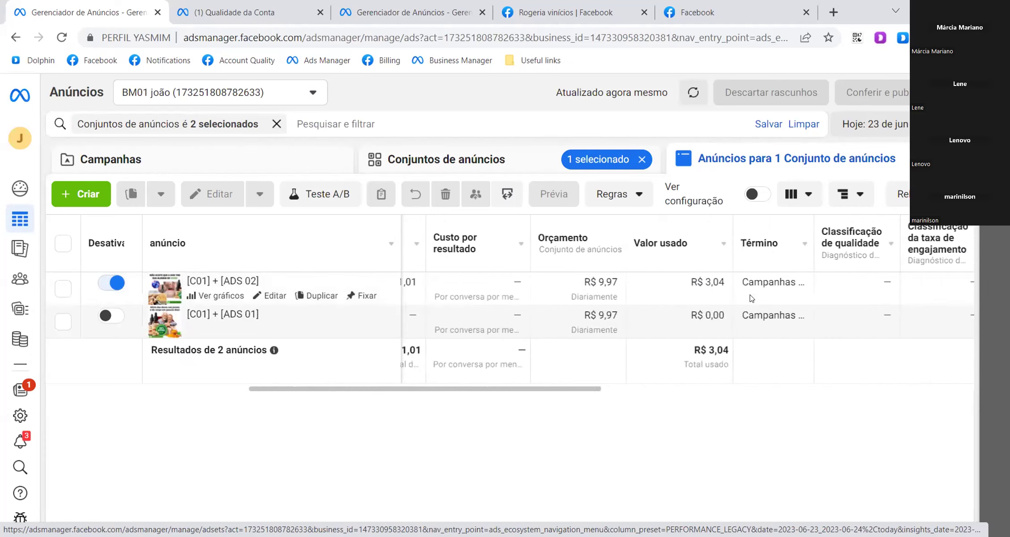
scroll(752, 298, "left", 2)
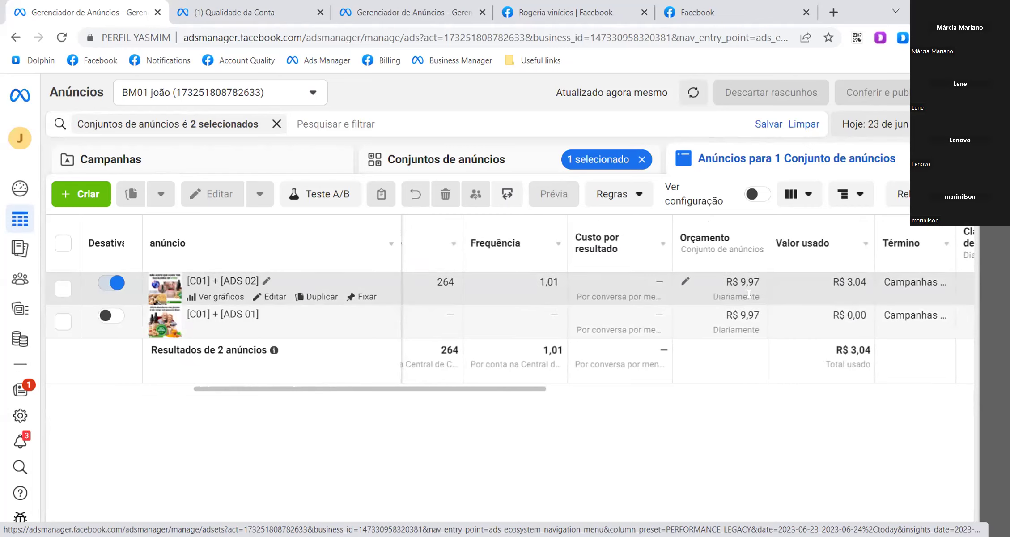
Set the reporting period to 22 June to check the [C01] ads' results and cost, and return to the ad sets with the selection cleared.
left_click(888, 124)
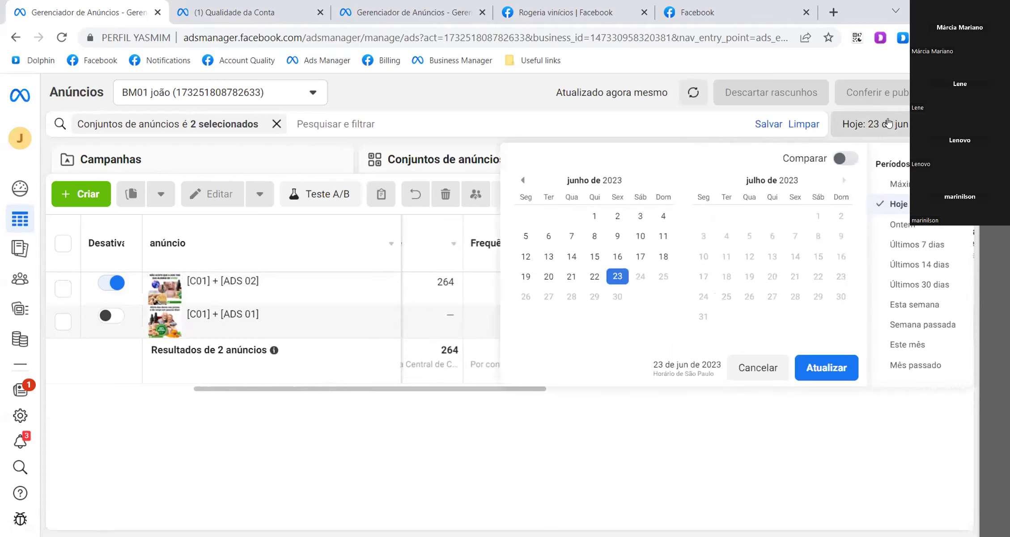
left_click(594, 277)
left_click(815, 362)
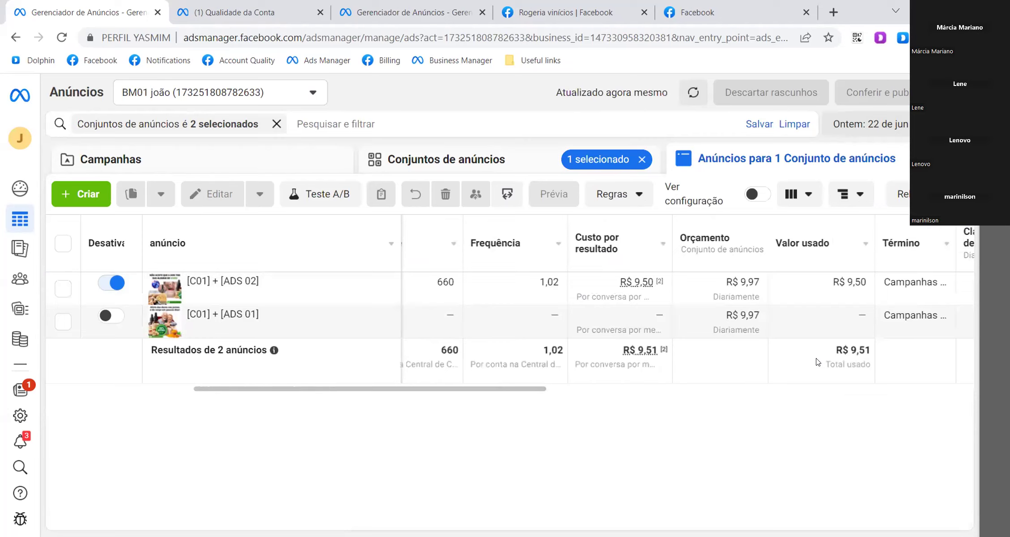
scroll(718, 327, "left", 6)
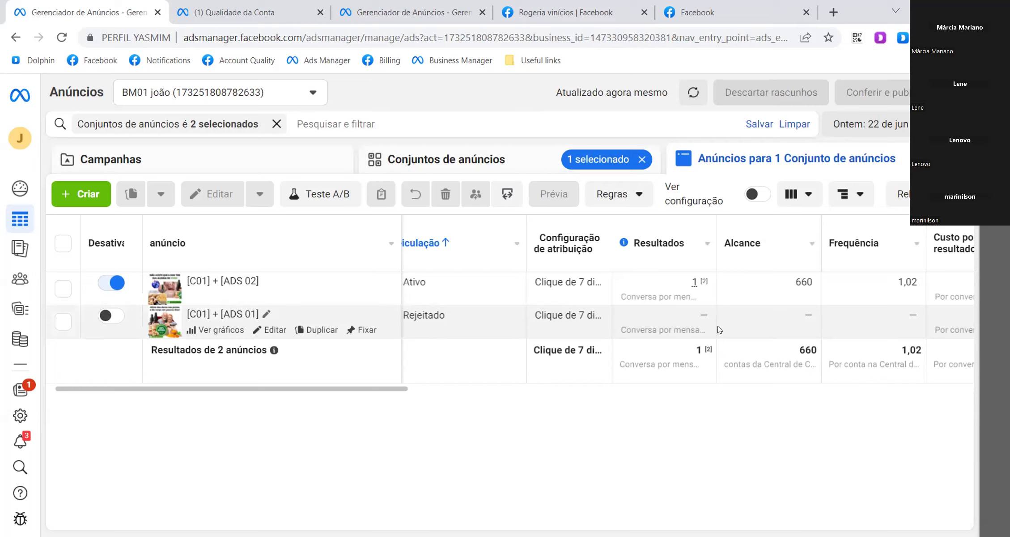
scroll(717, 327, "left", 1)
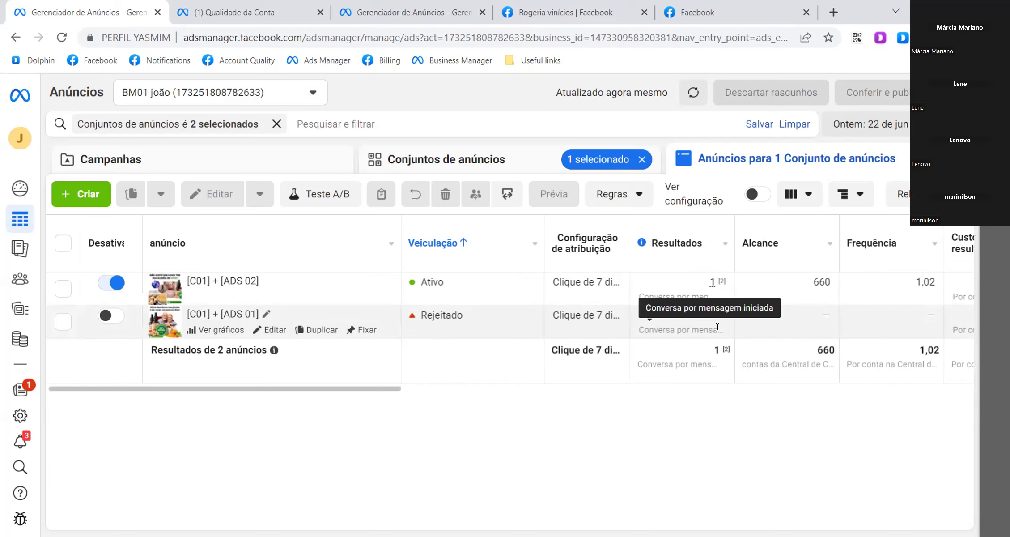
left_click(404, 161)
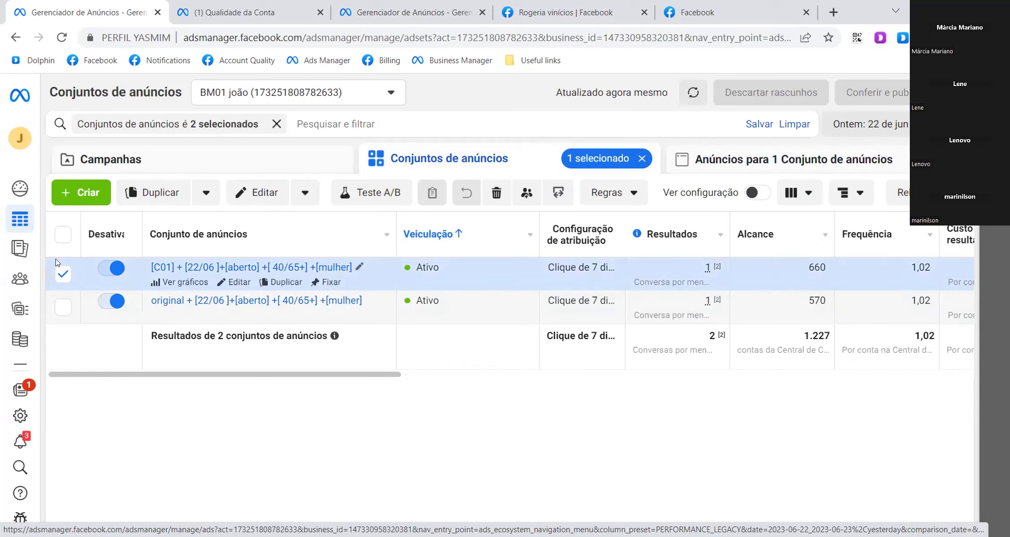
left_click(62, 275)
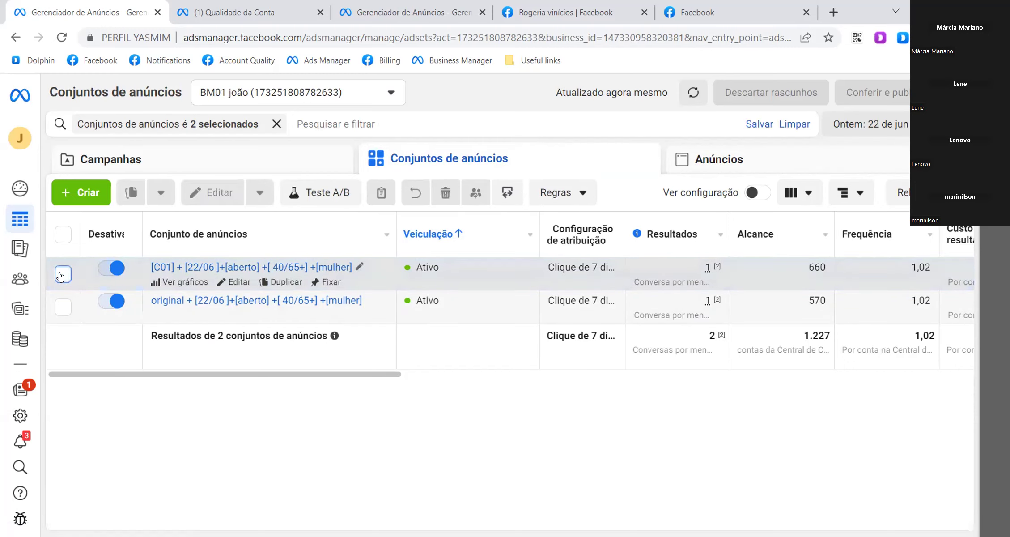
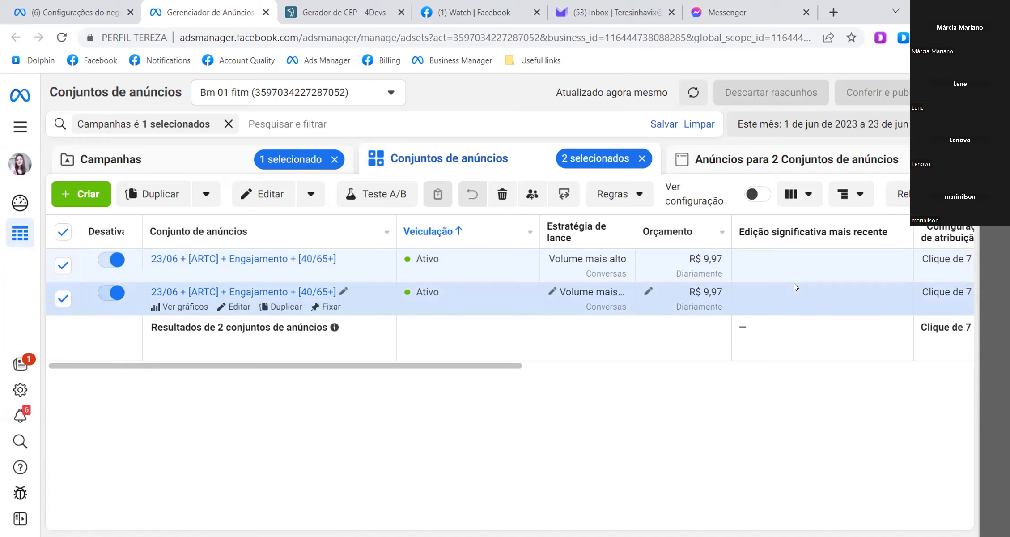
In account Bm 01 fitm, apply the Desempenho e cliques column preset to the two 23/06 [ARTC] ad sets.
scroll(794, 283, "right", 6)
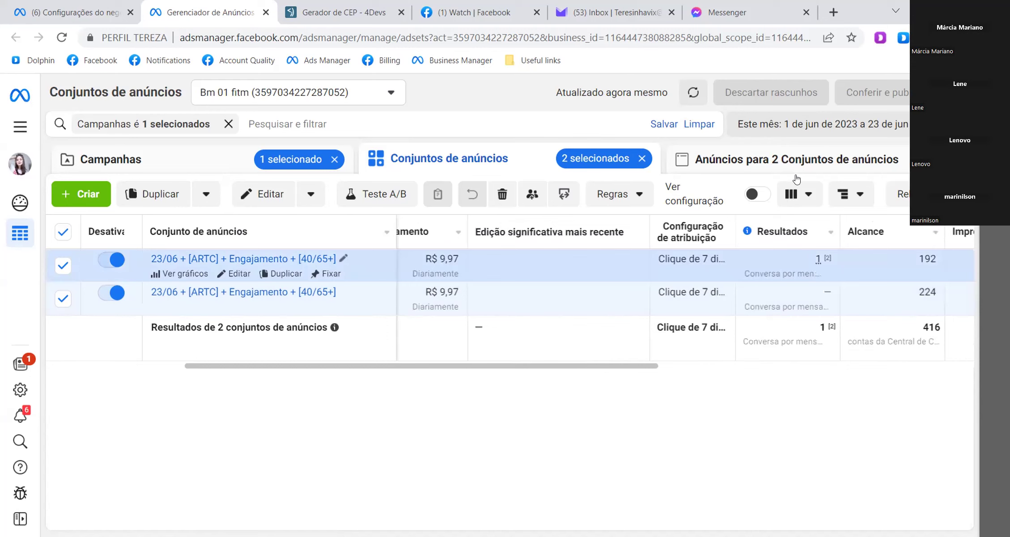
left_click(807, 195)
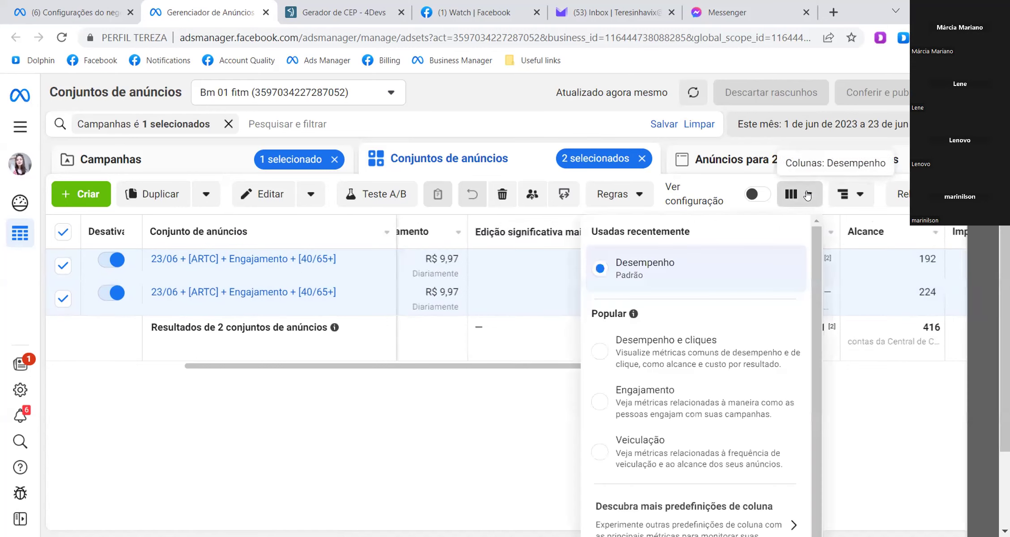
scroll(766, 320, "down", 1)
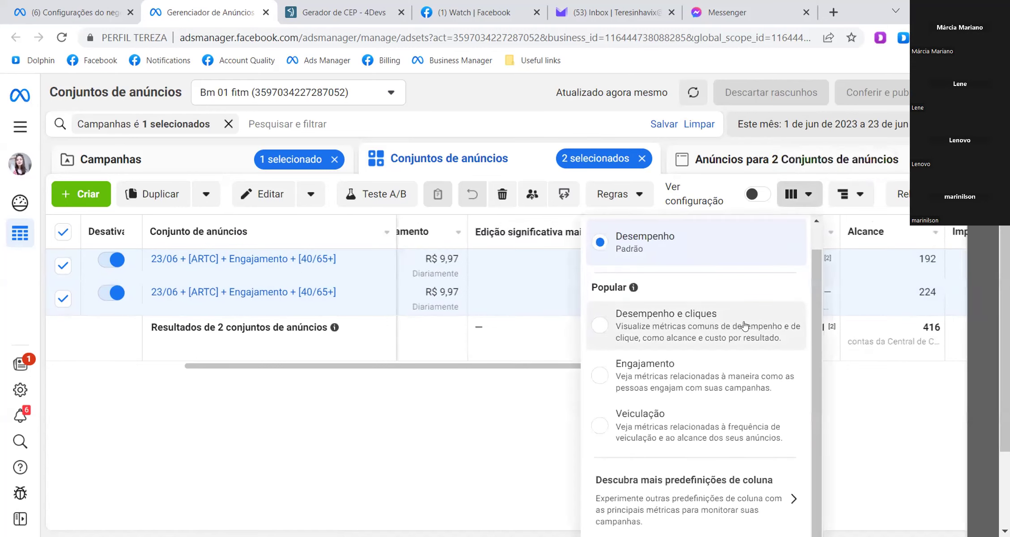
left_click(602, 325)
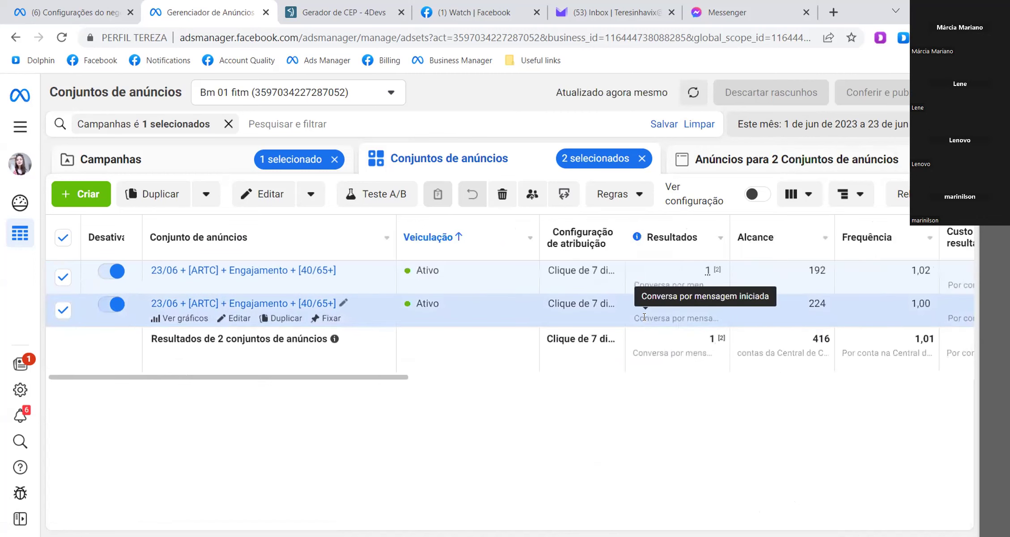
Compare the two [ARTC] ad sets' results, cost per result, budget, amount spent, impressions, CPM and link clicks.
scroll(644, 317, "right", 3)
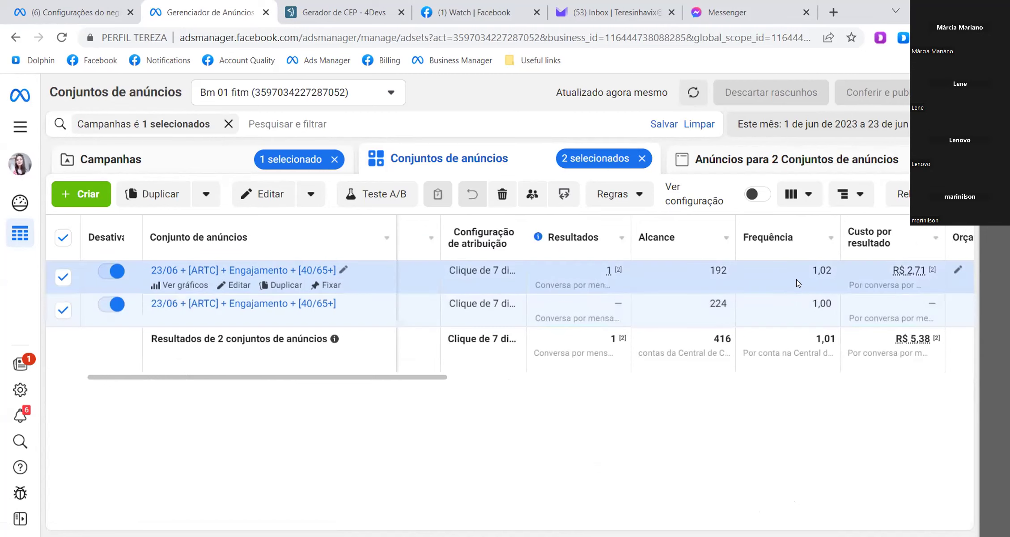
scroll(796, 279, "right", 3)
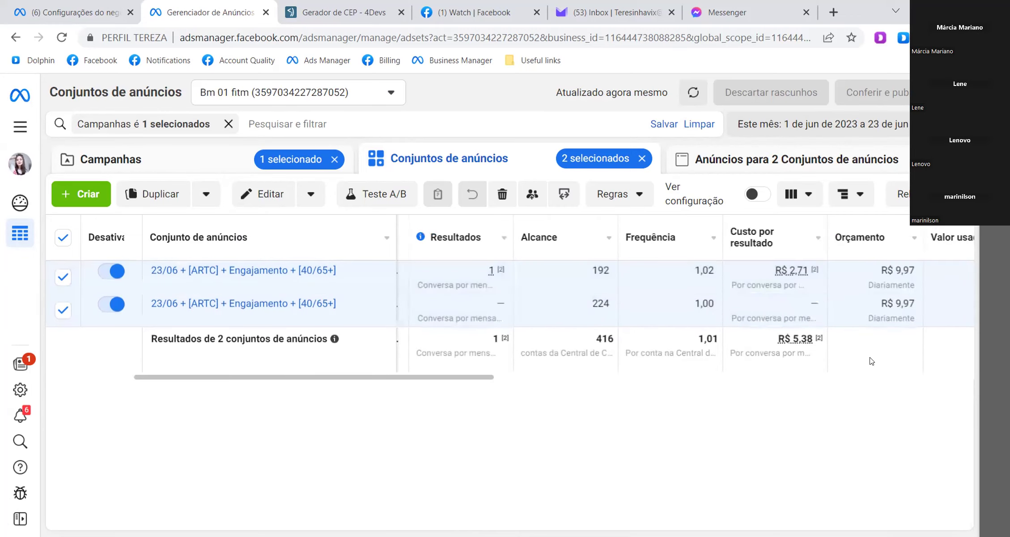
scroll(871, 362, "right", 4)
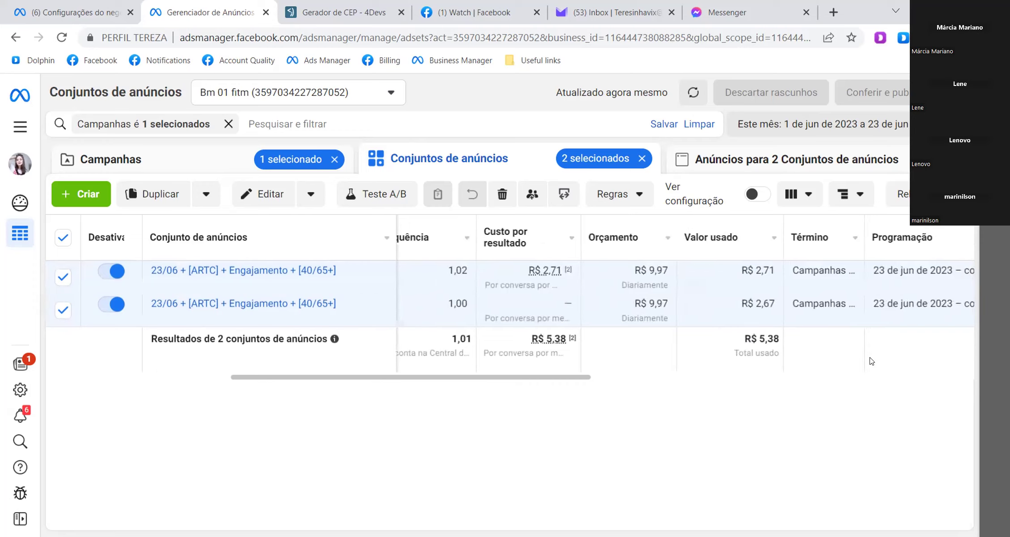
scroll(871, 361, "right", 5)
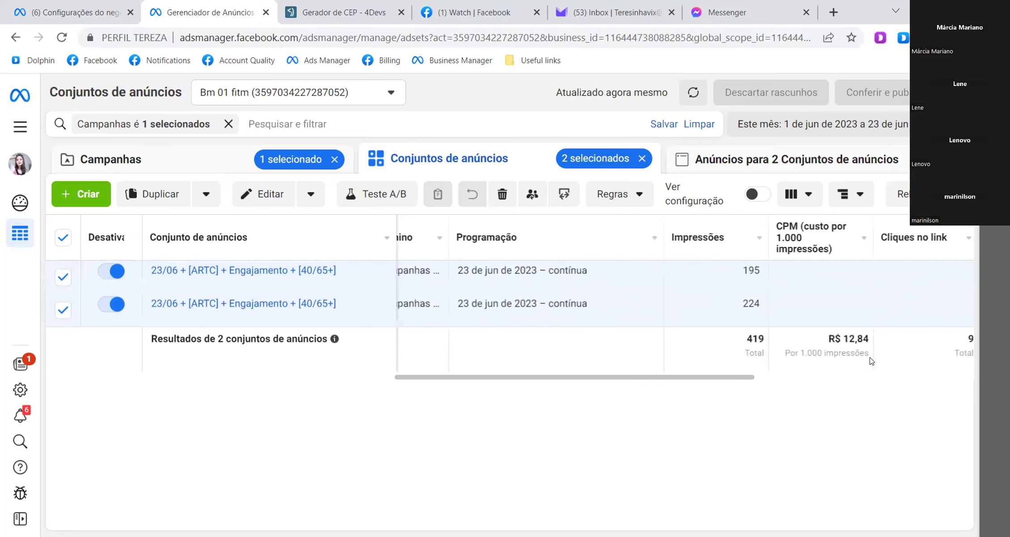
scroll(871, 361, "right", 2)
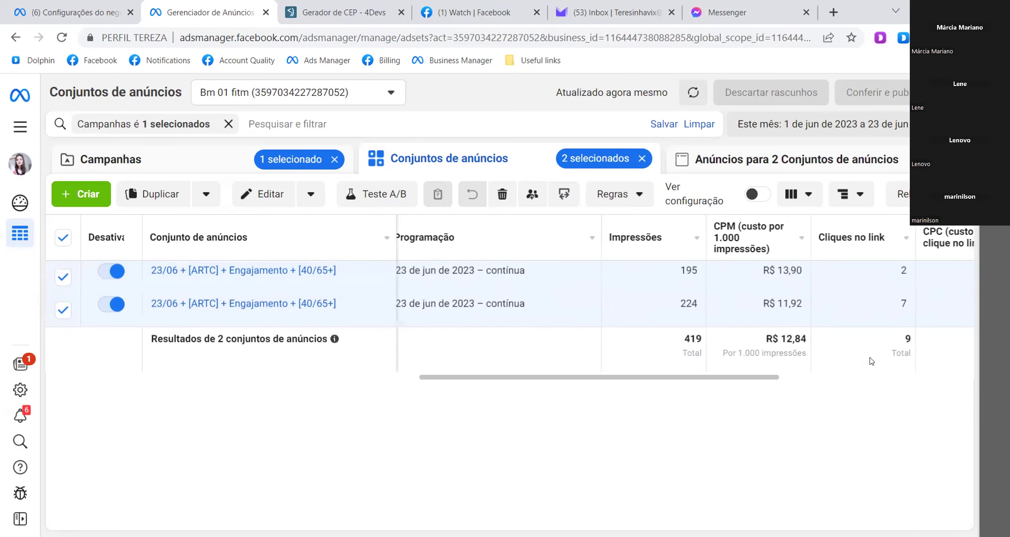
Compare the two [ARTC] ad sets' link CPC, link CTR, total clicks and overall CTR and CPC, then check the same metrics on their ads.
scroll(871, 361, "right", 1)
scroll(872, 361, "right", 4)
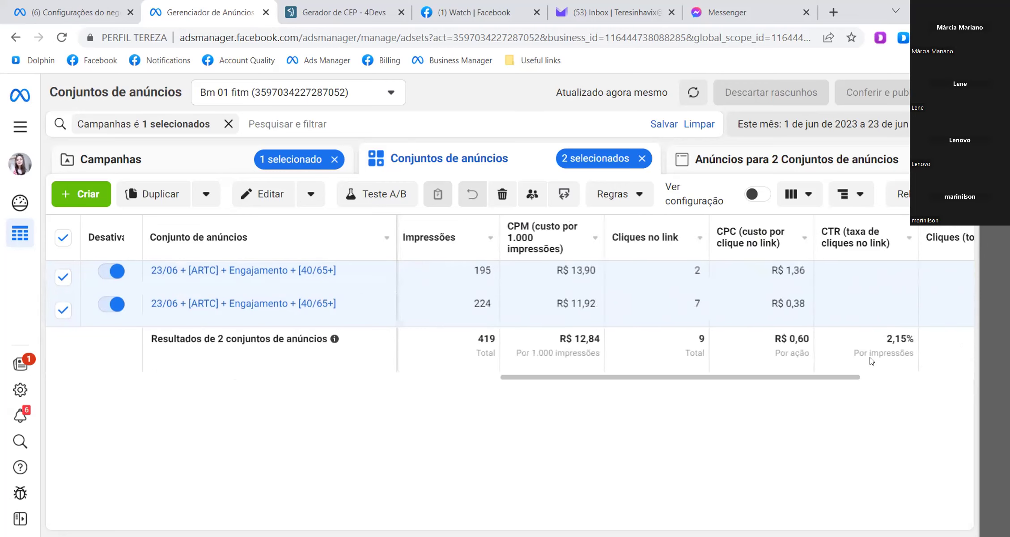
scroll(871, 361, "right", 2)
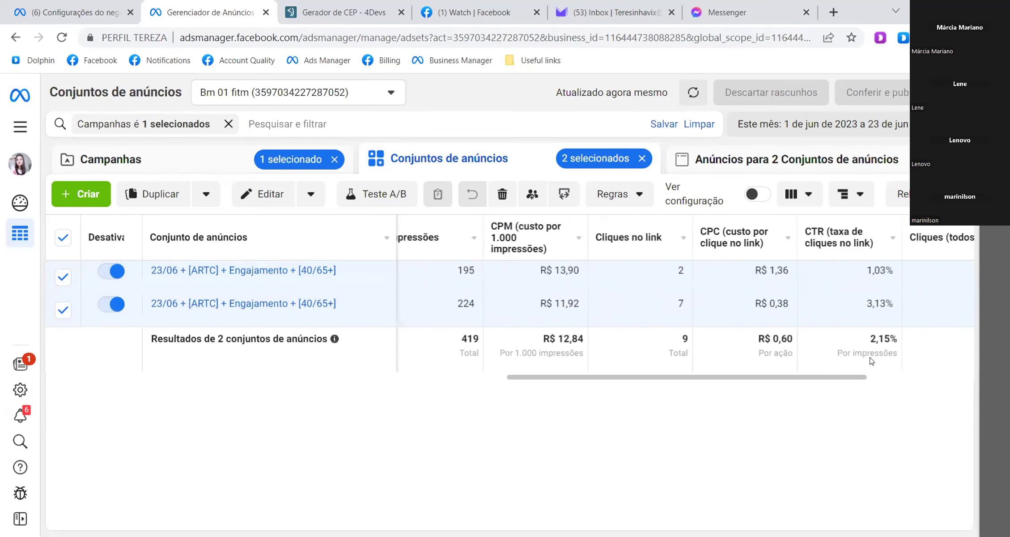
scroll(871, 361, "right", 4)
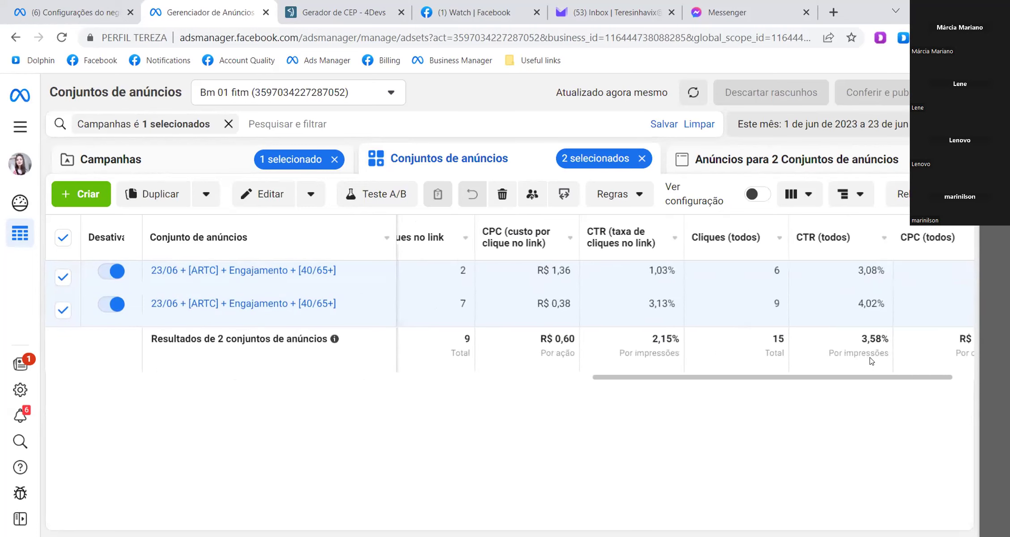
scroll(872, 361, "right", 1)
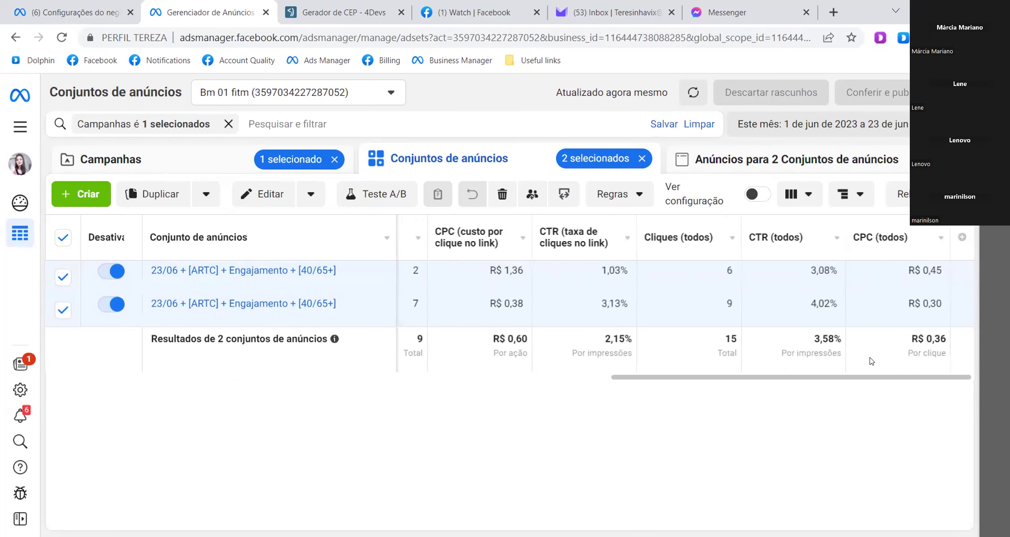
left_click(773, 166)
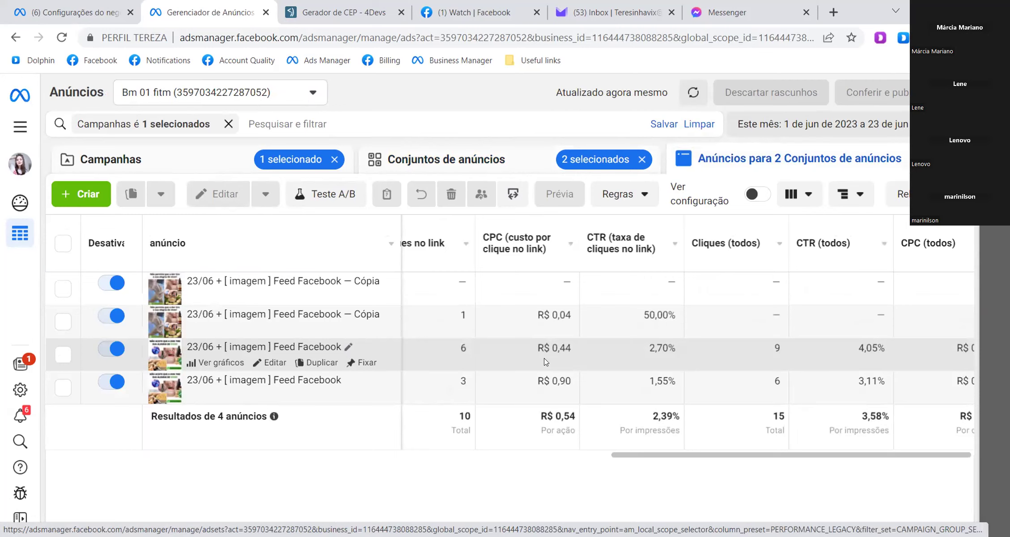
left_click(515, 167)
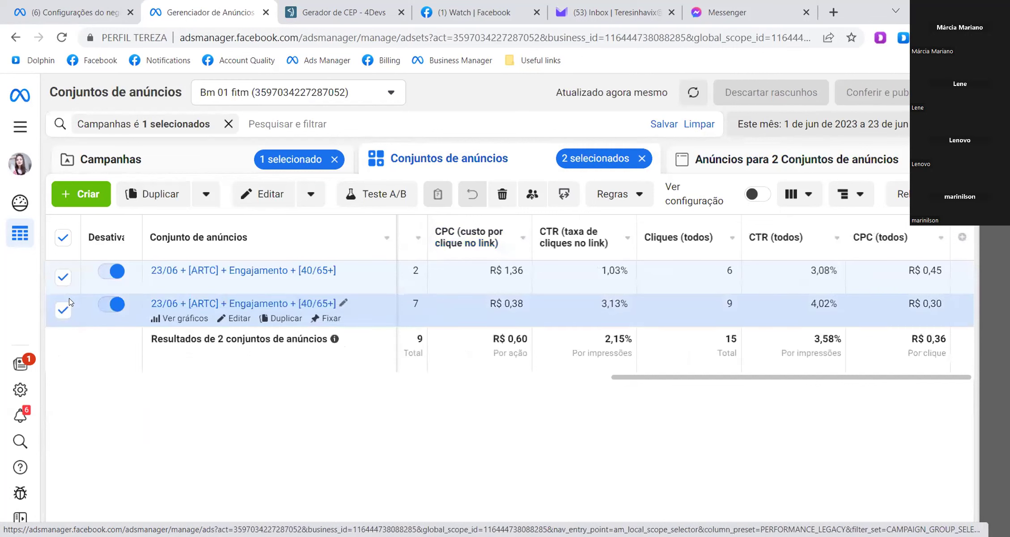
Leave only the first 23/06 [ARTC] ad set selected and list its ads.
scroll(412, 318, "left", 5)
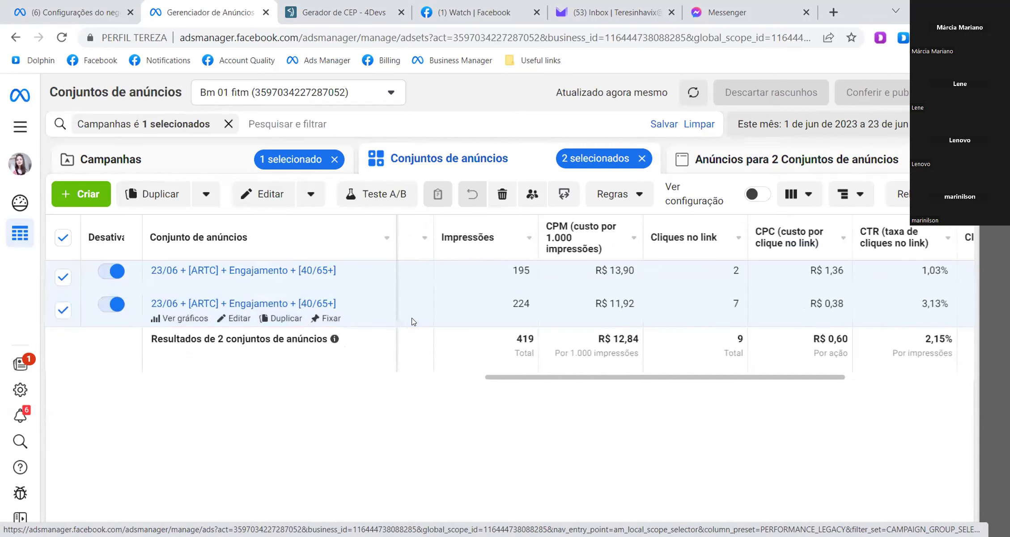
scroll(412, 317, "left", 5)
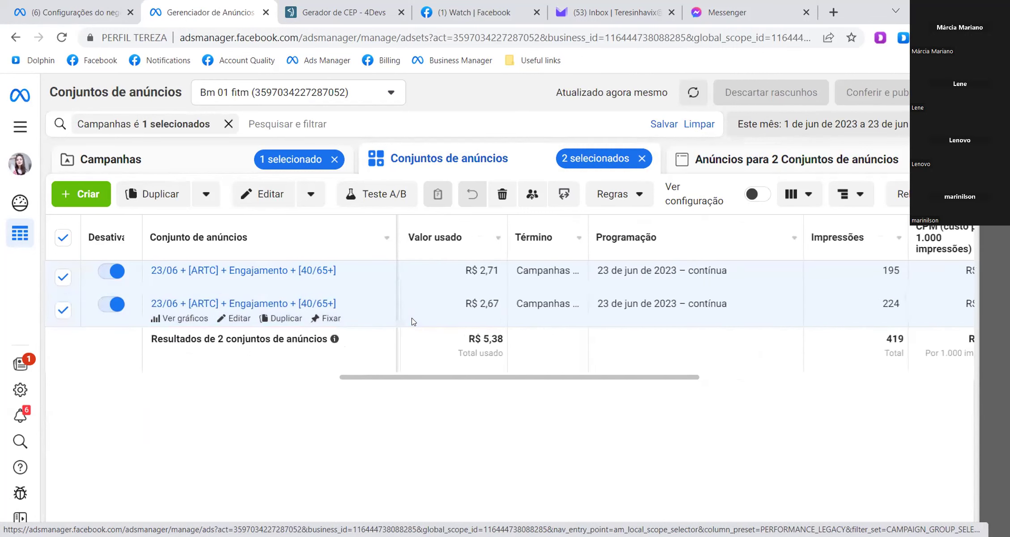
scroll(413, 317, "left", 5)
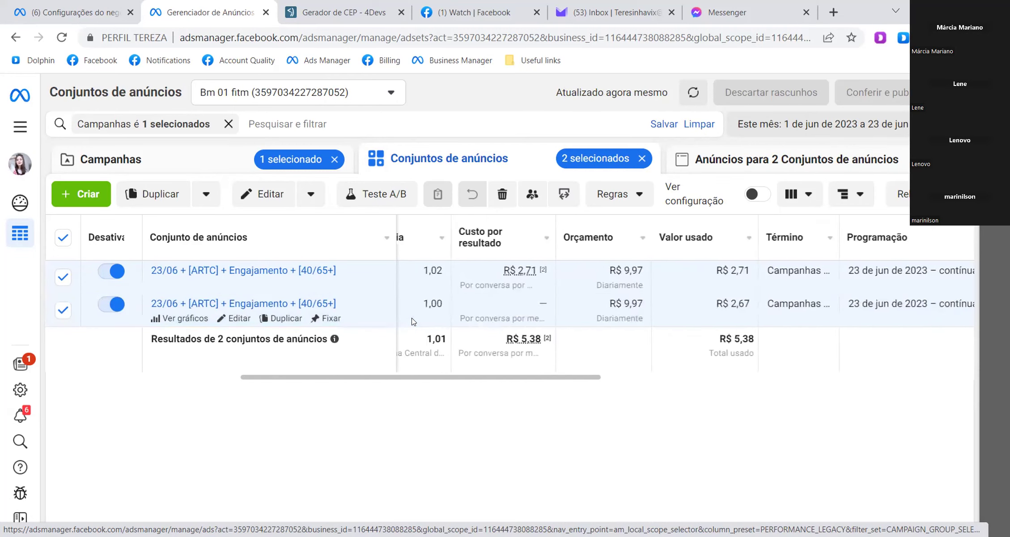
left_click(62, 310)
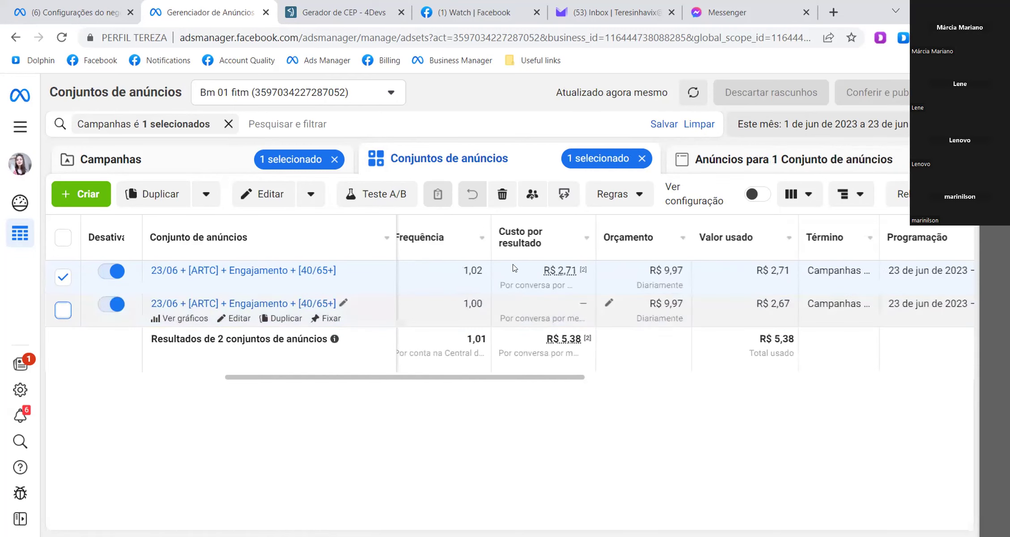
left_click(738, 160)
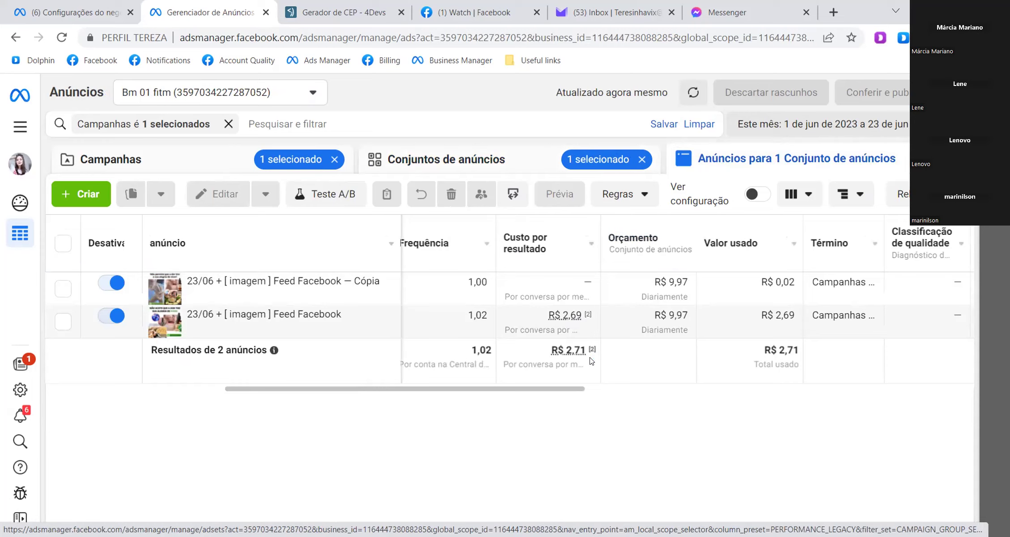
Examine the first ad set's Feed Facebook ads for results, reach, frequency, cost per result, impressions and CPM.
scroll(592, 361, "left", 10)
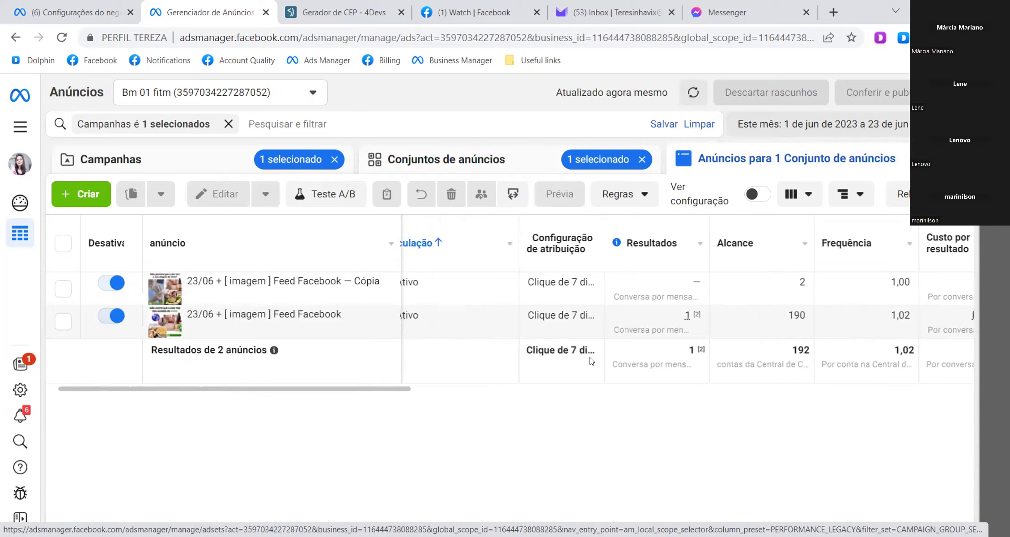
scroll(592, 360, "left", 1)
scroll(592, 361, "right", 10)
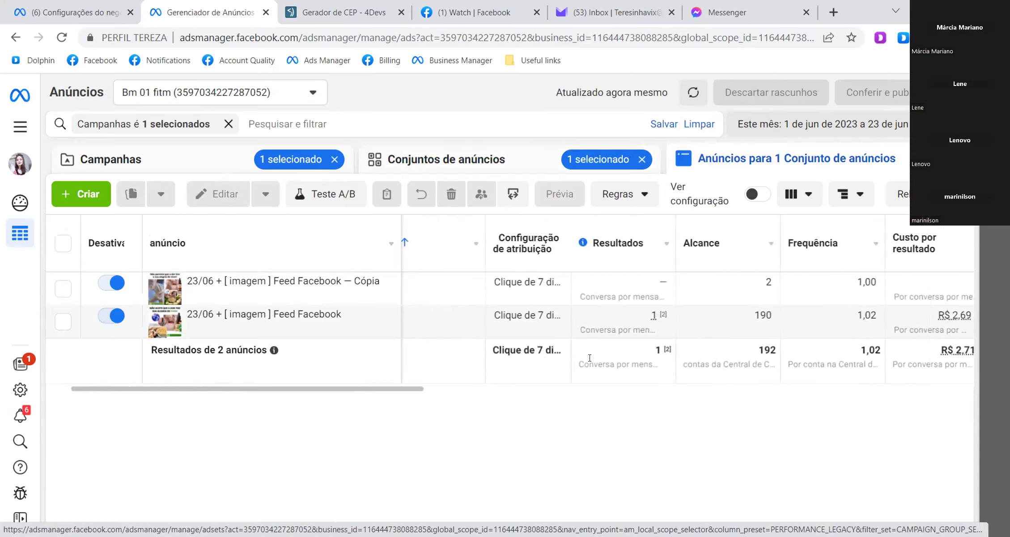
scroll(591, 361, "right", 5)
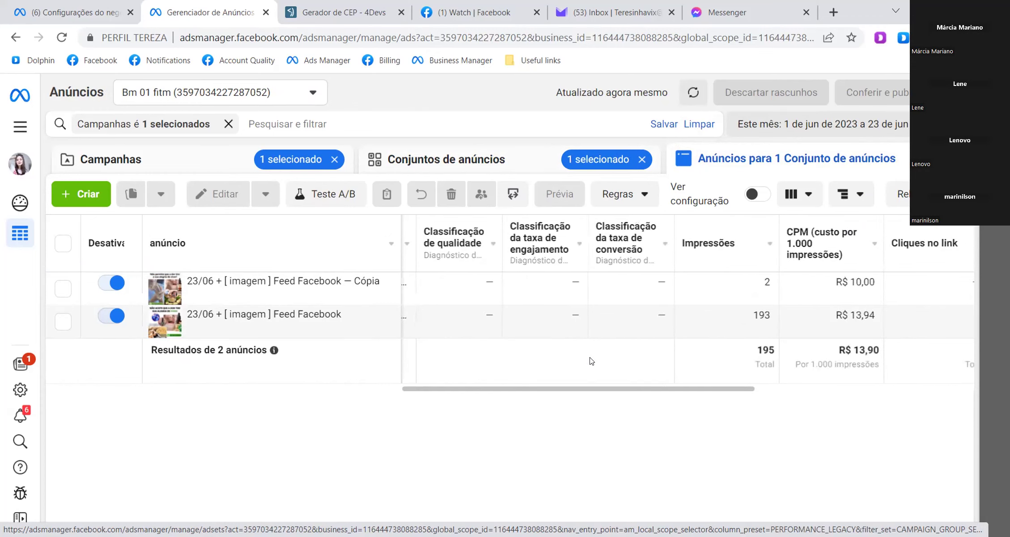
scroll(592, 361, "right", 4)
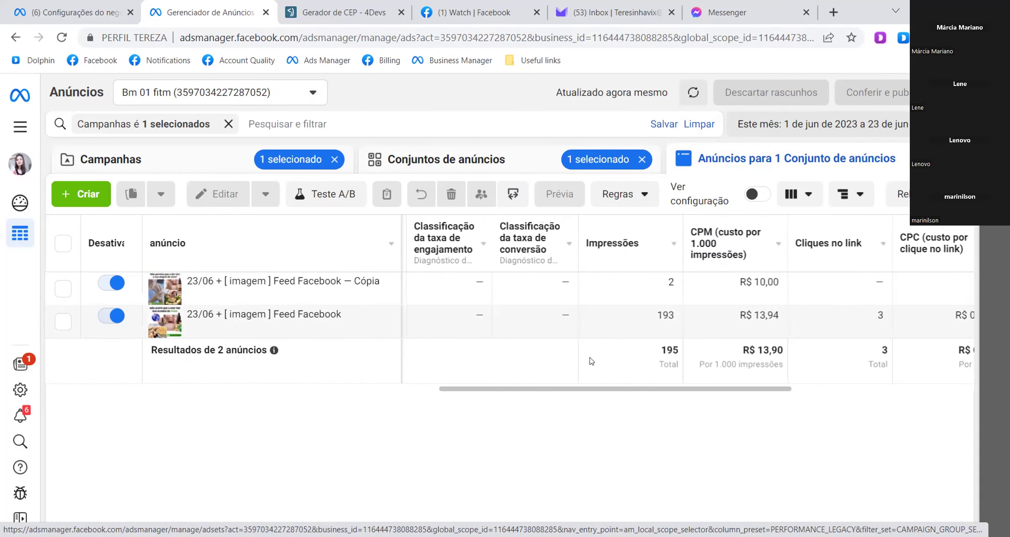
scroll(592, 360, "right", 4)
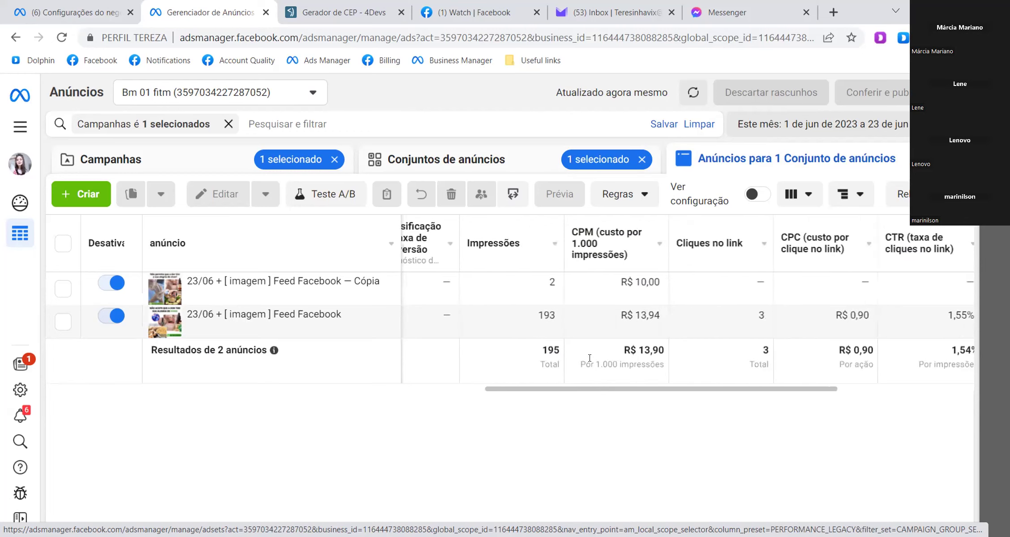
Compare link clicks, CPC, CTR and total clicks of the Feed Facebook ad and its copy, and recheck their delivery and results.
scroll(589, 358, "right", 4)
scroll(592, 361, "right", 4)
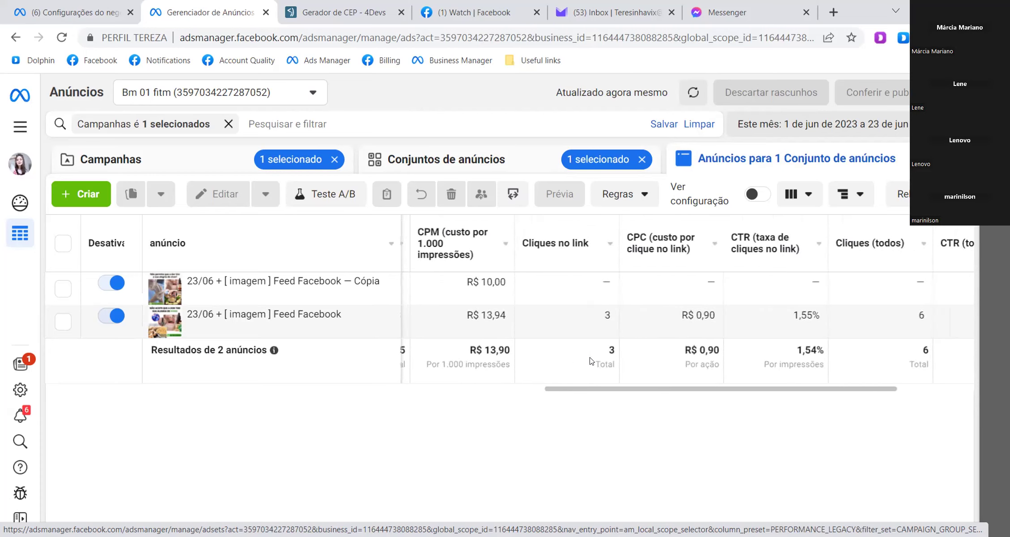
scroll(590, 361, "right", 5)
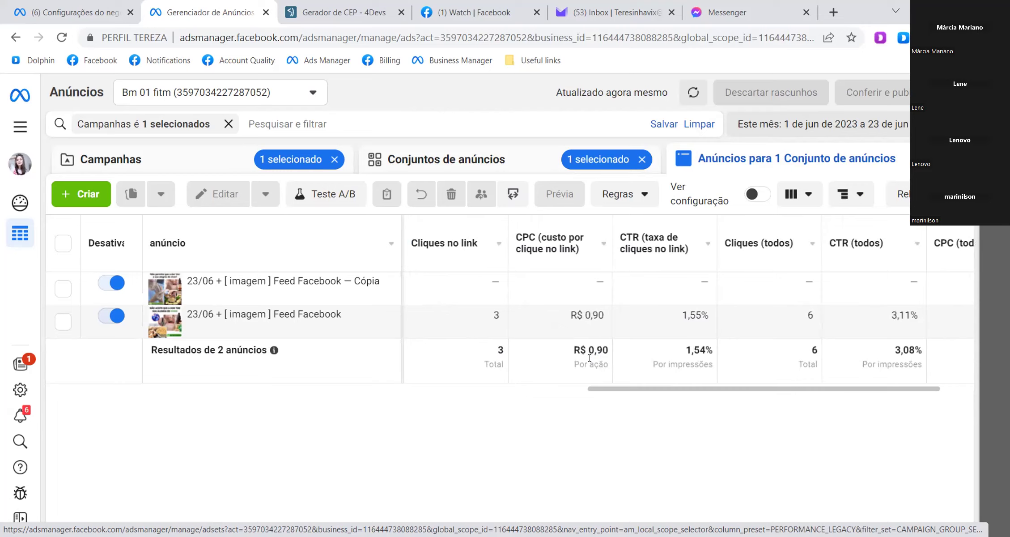
scroll(590, 358, "right", 3)
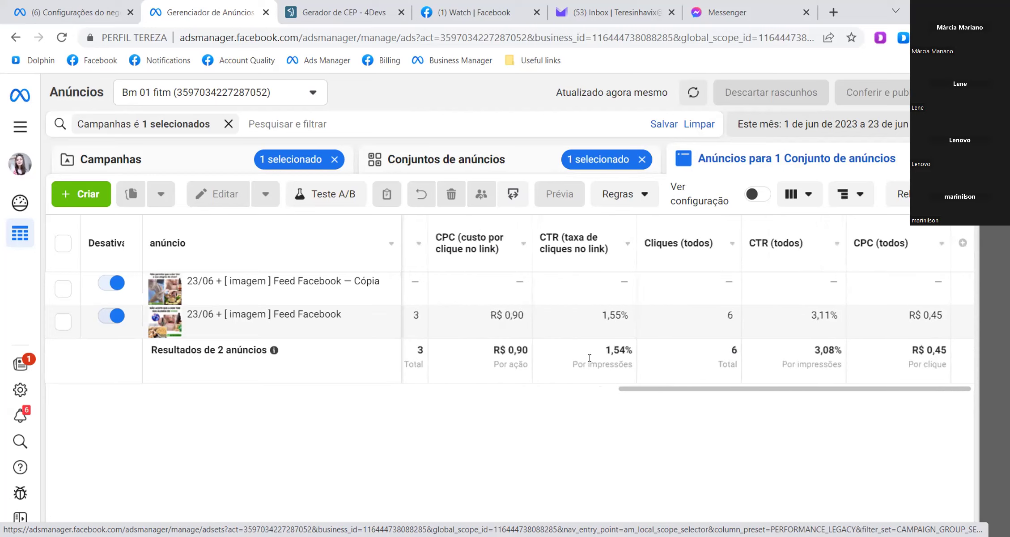
scroll(589, 358, "left", 10)
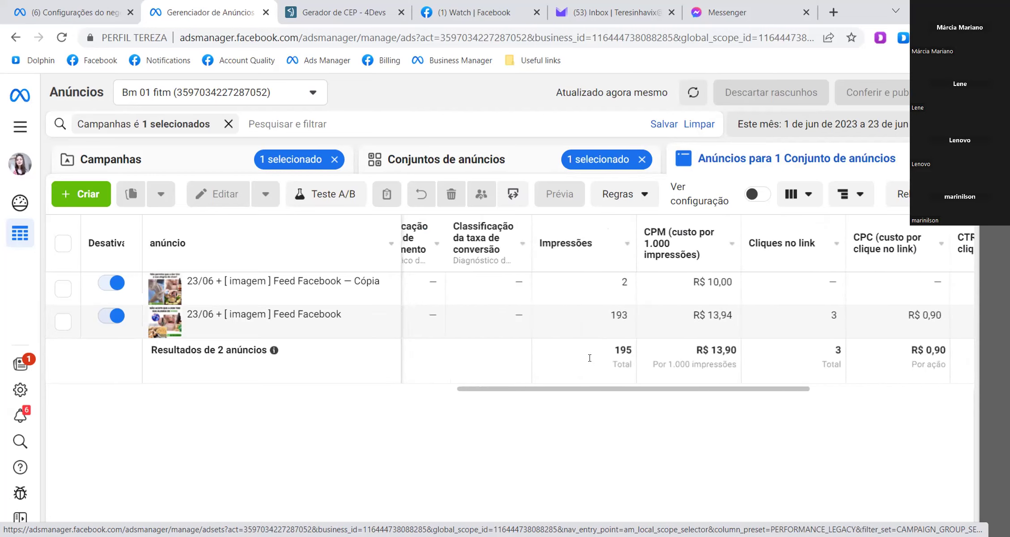
scroll(592, 361, "left", 5)
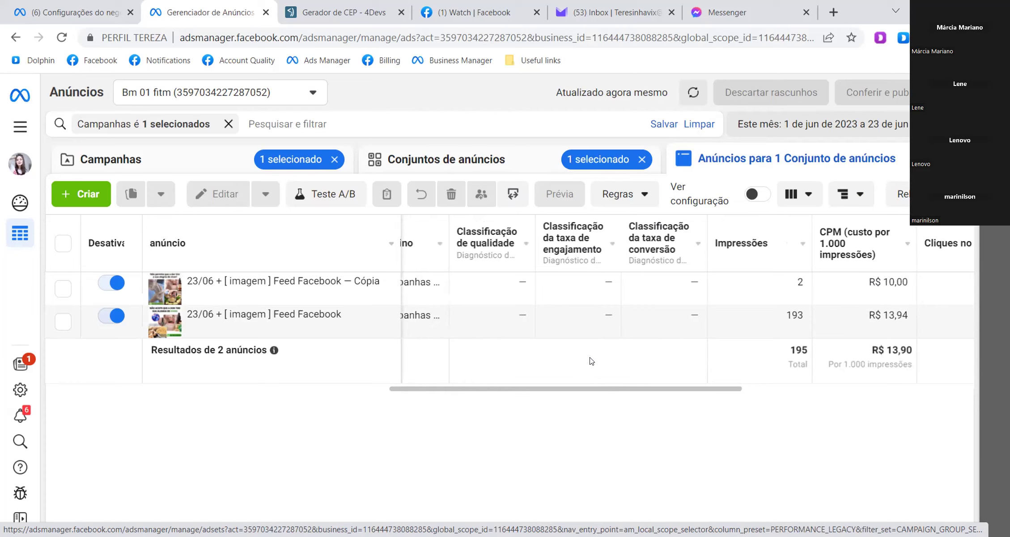
scroll(591, 361, "left", 6)
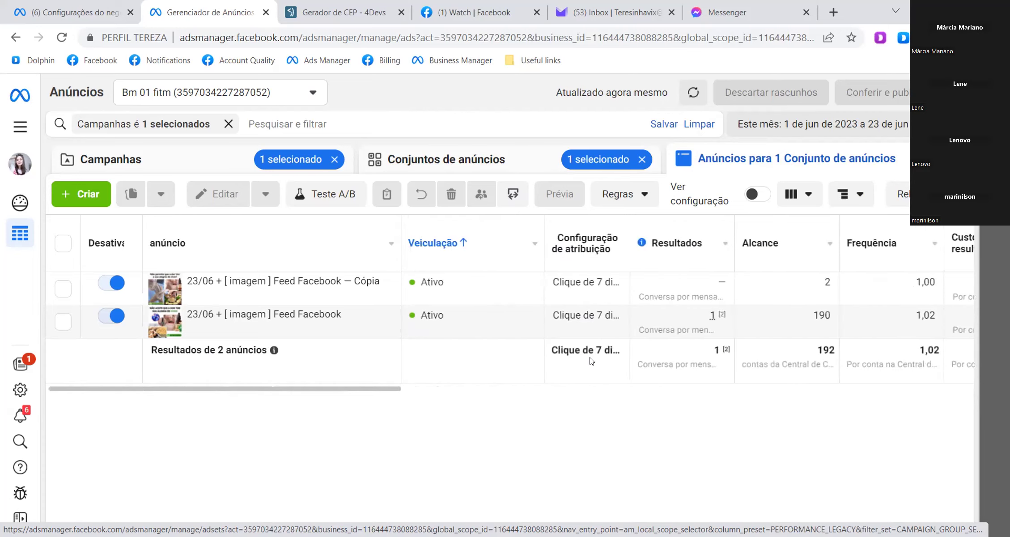
mouse_move(461, 311)
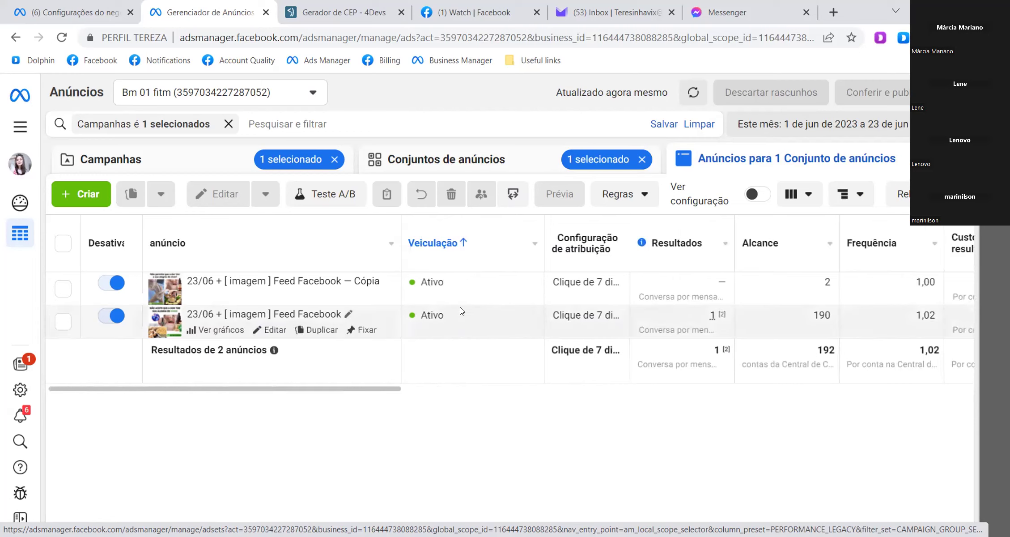
mouse_move(393, 283)
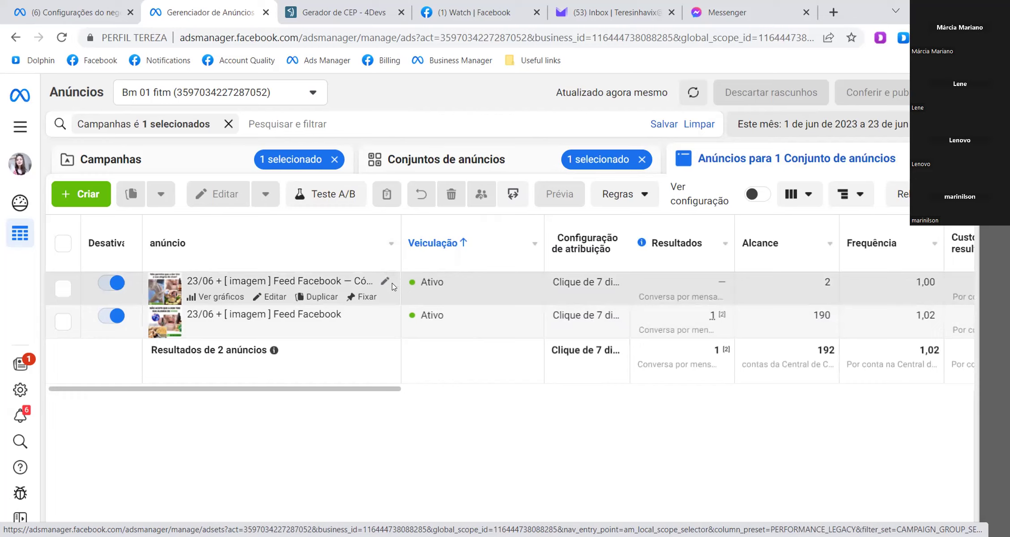
Return to the ad sets and compare both [ARTC] sets' results, reach, frequency, cost per result, budget and amount spent.
left_click(485, 160)
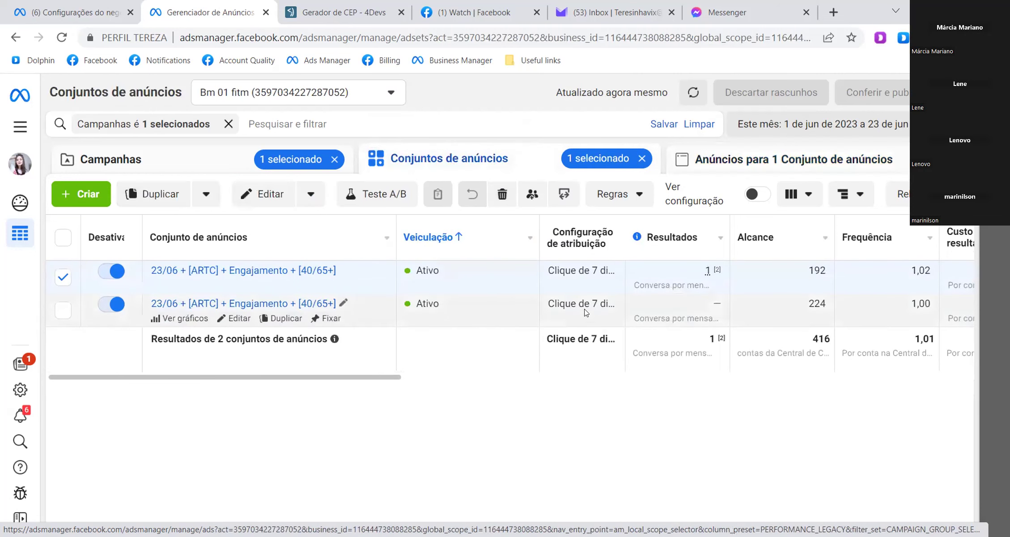
scroll(677, 287, "right", 1)
scroll(678, 284, "right", 2)
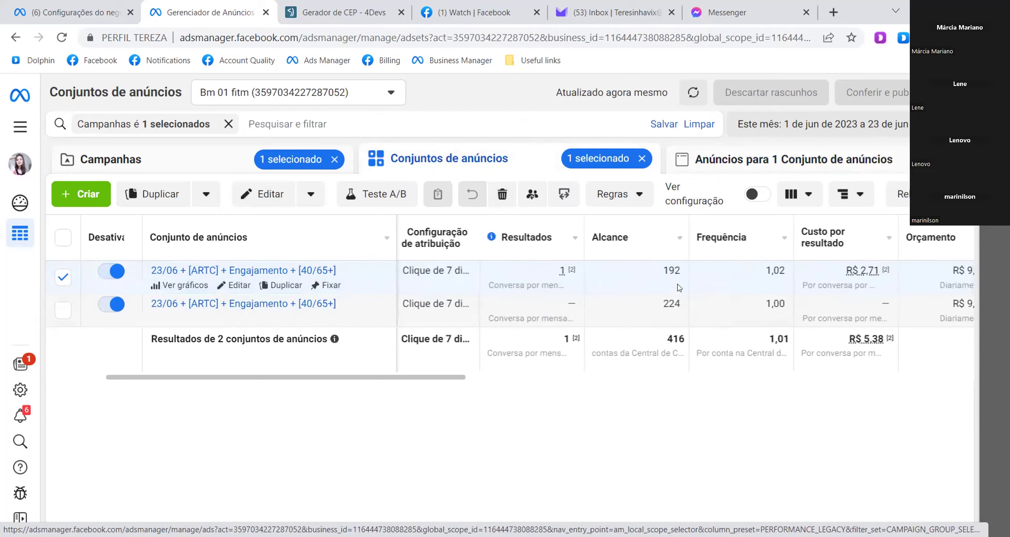
scroll(678, 283, "right", 3)
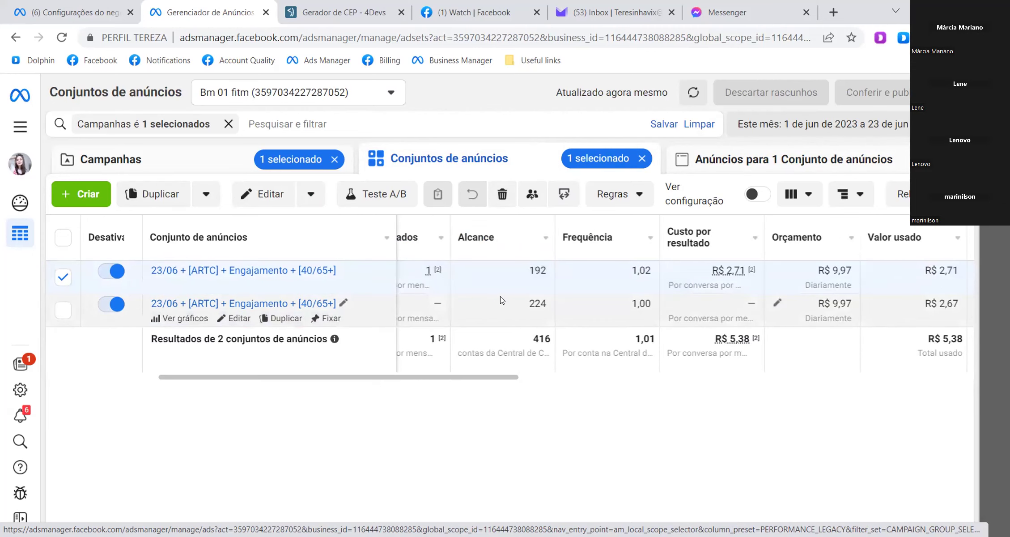
scroll(500, 297, "left", 5)
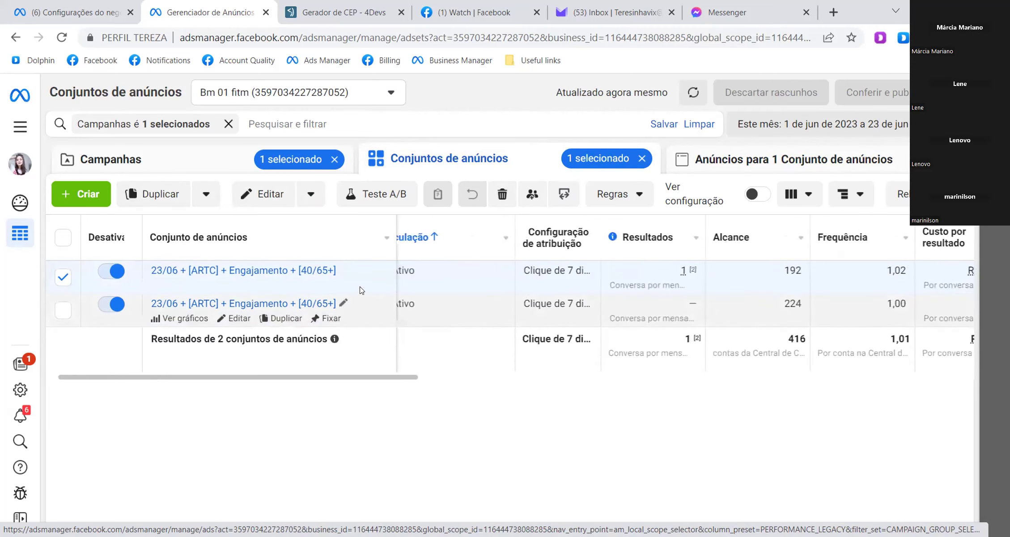
Open the second [ARTC] ad set's settings, review its conversion location, budget, schedule and audience, and close them without changes.
left_click(239, 318)
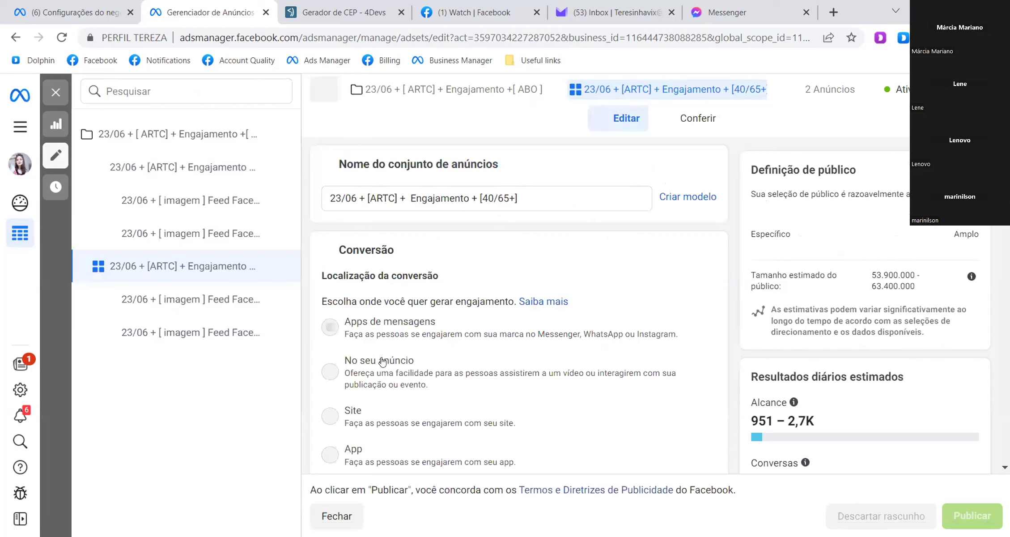
scroll(384, 362, "down", 3)
scroll(384, 361, "down", 6)
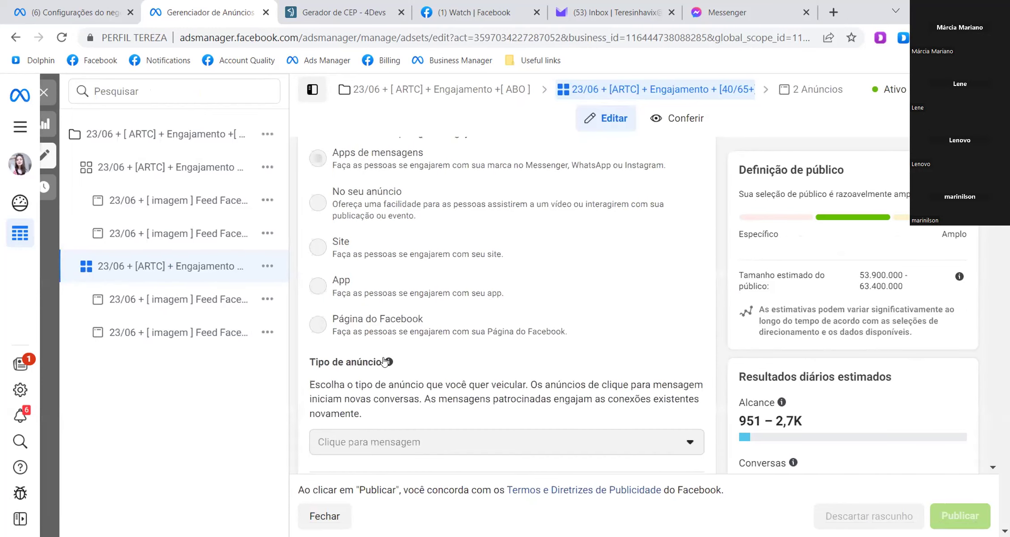
scroll(383, 362, "down", 10)
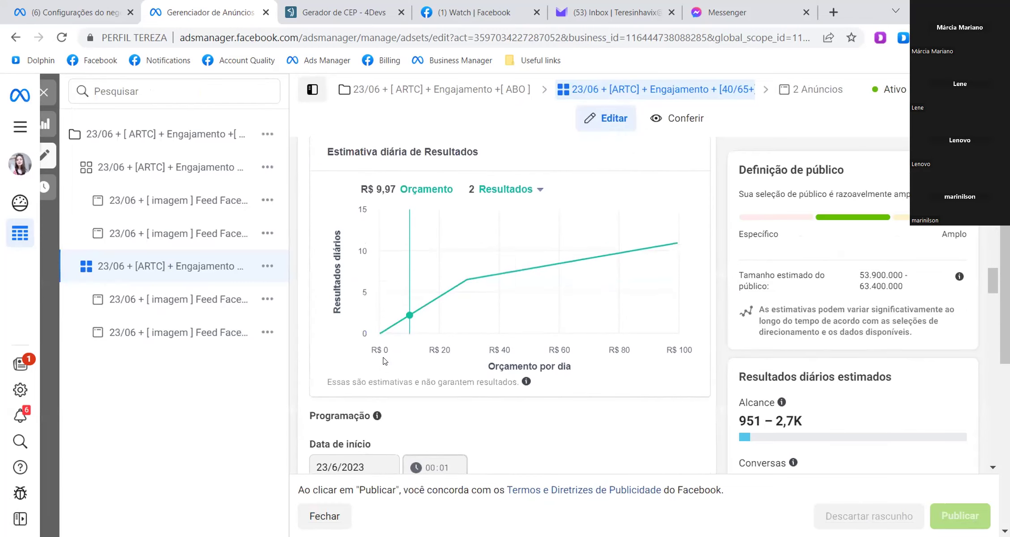
scroll(383, 362, "down", 6)
scroll(383, 362, "down", 6)
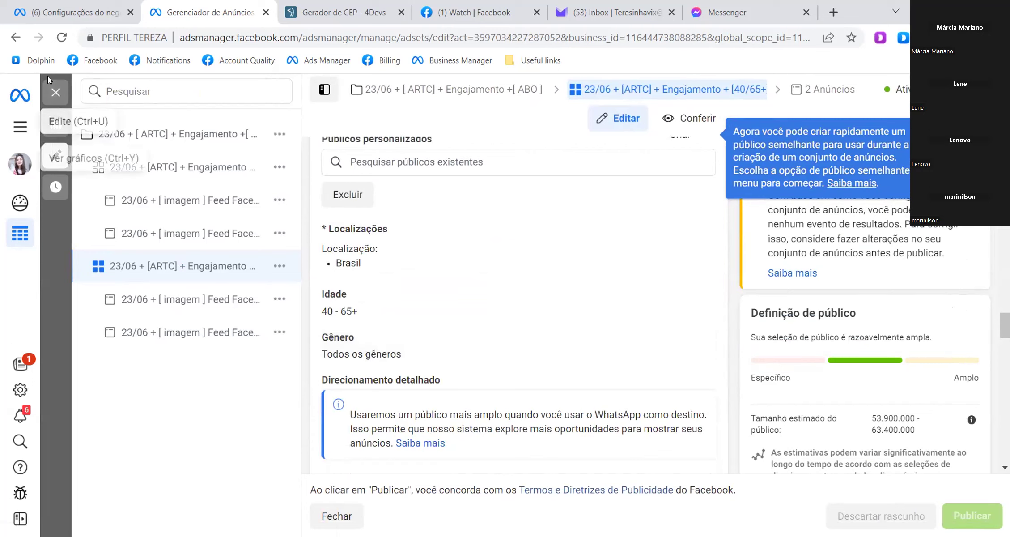
left_click(51, 86)
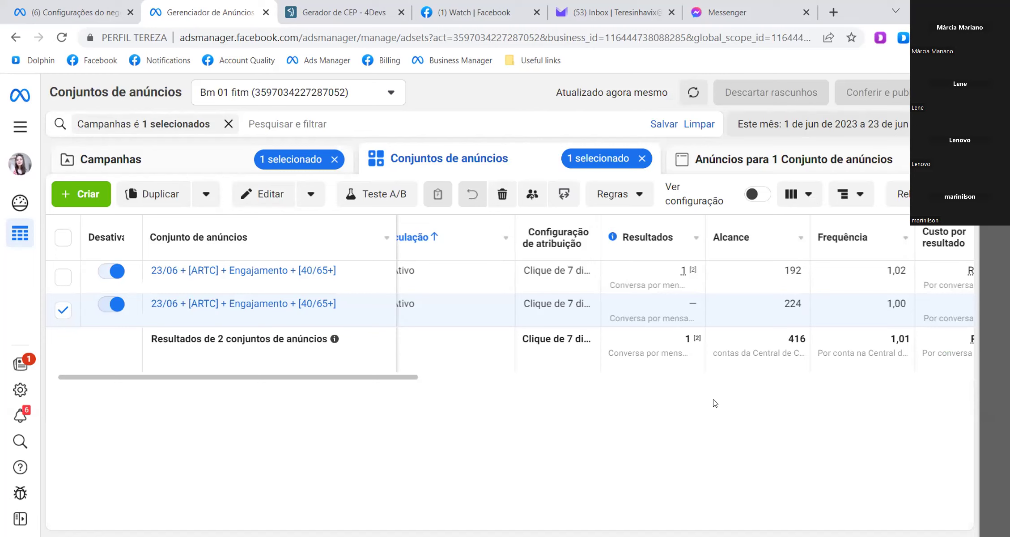
Switch to Facebook, look through all the Pages the profile manages, and return to Ads Manager.
left_click(478, 12)
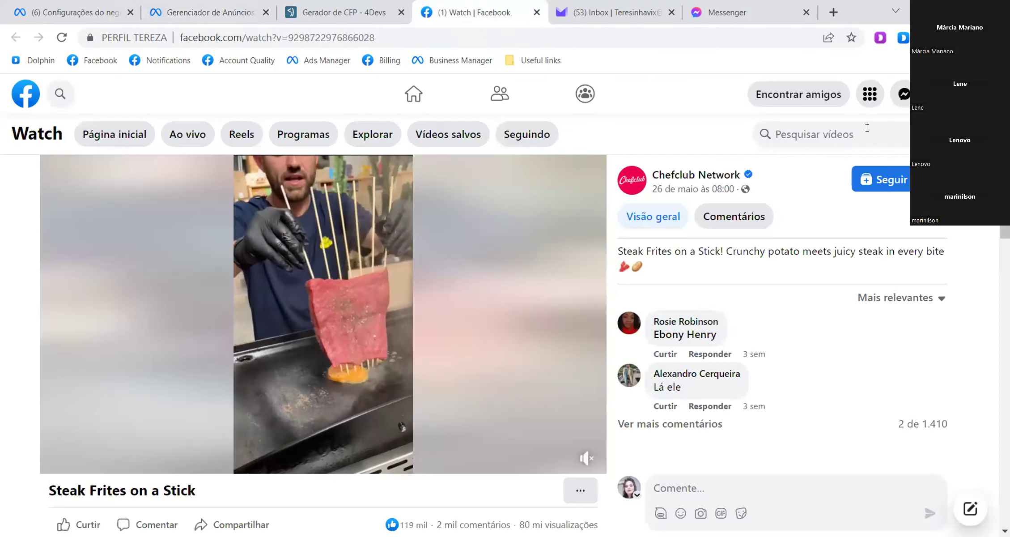
left_click(972, 94)
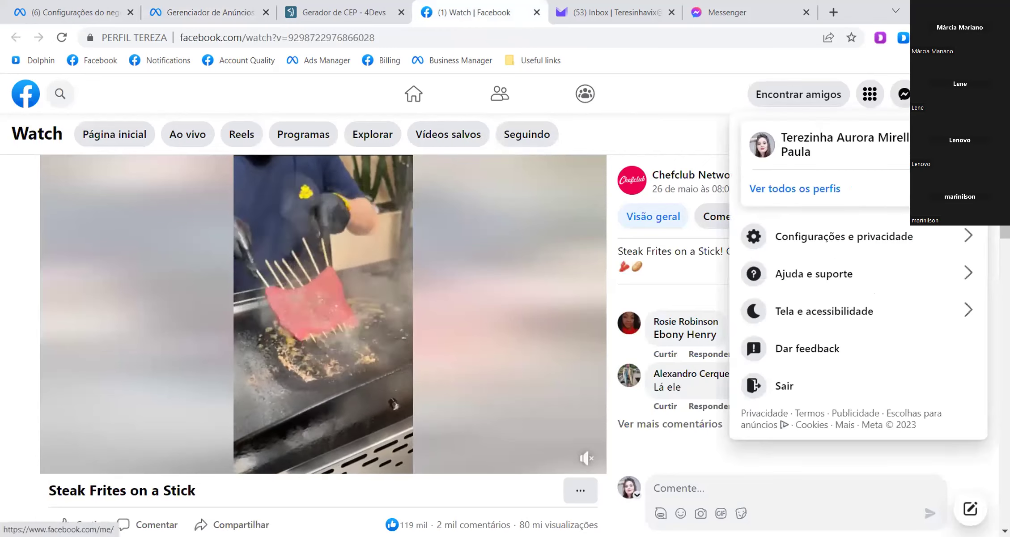
left_click(883, 186)
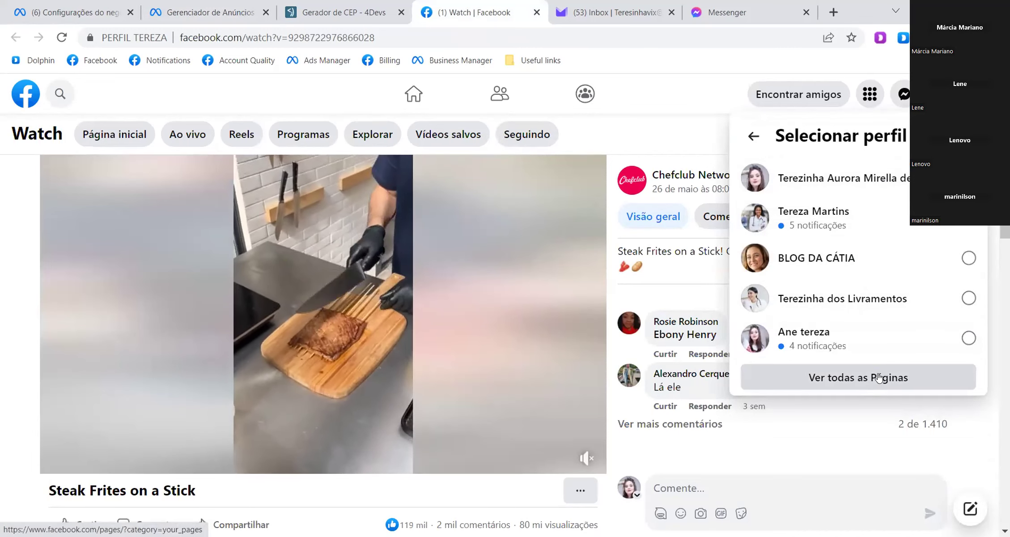
left_click(880, 377)
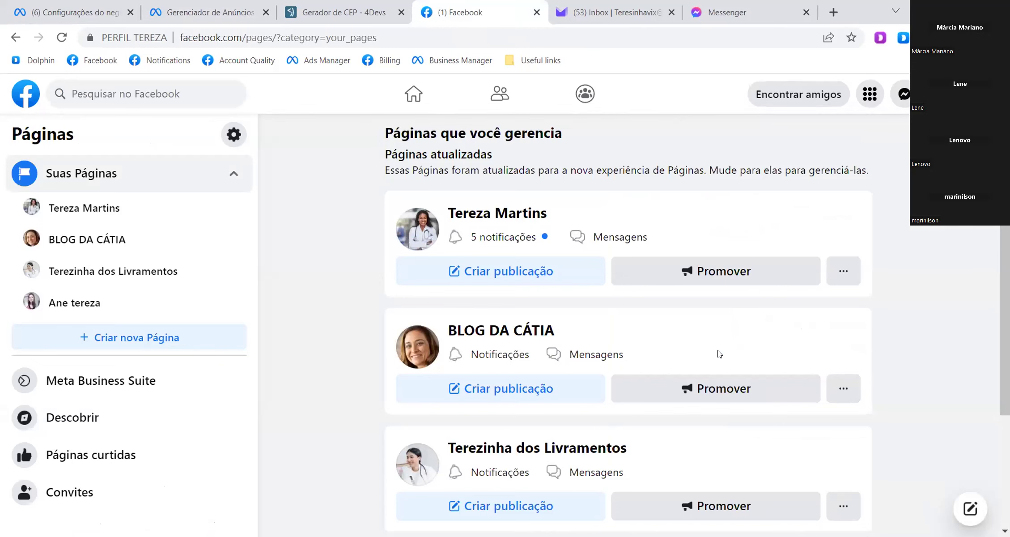
scroll(719, 354, "down", 3)
scroll(719, 353, "up", 3)
left_click(217, 18)
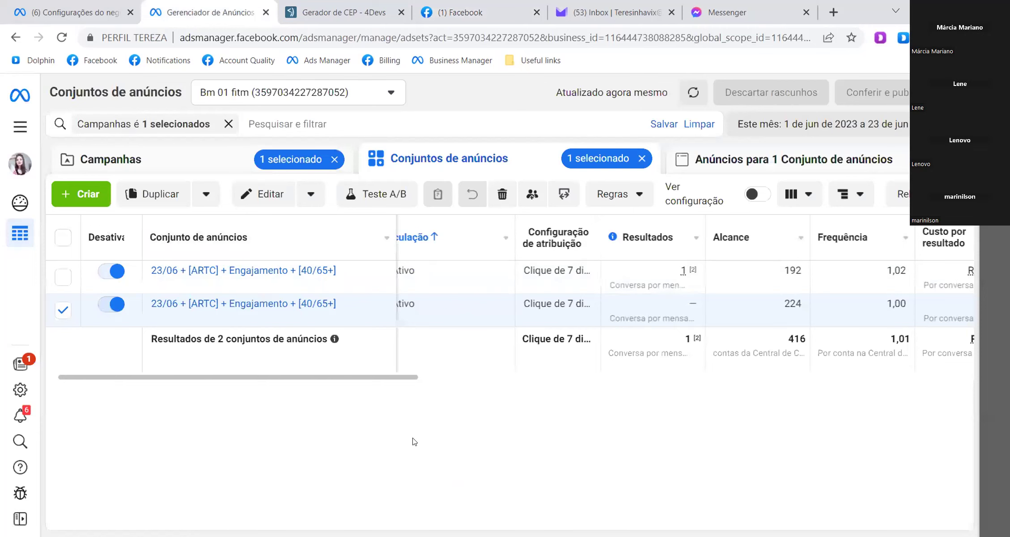